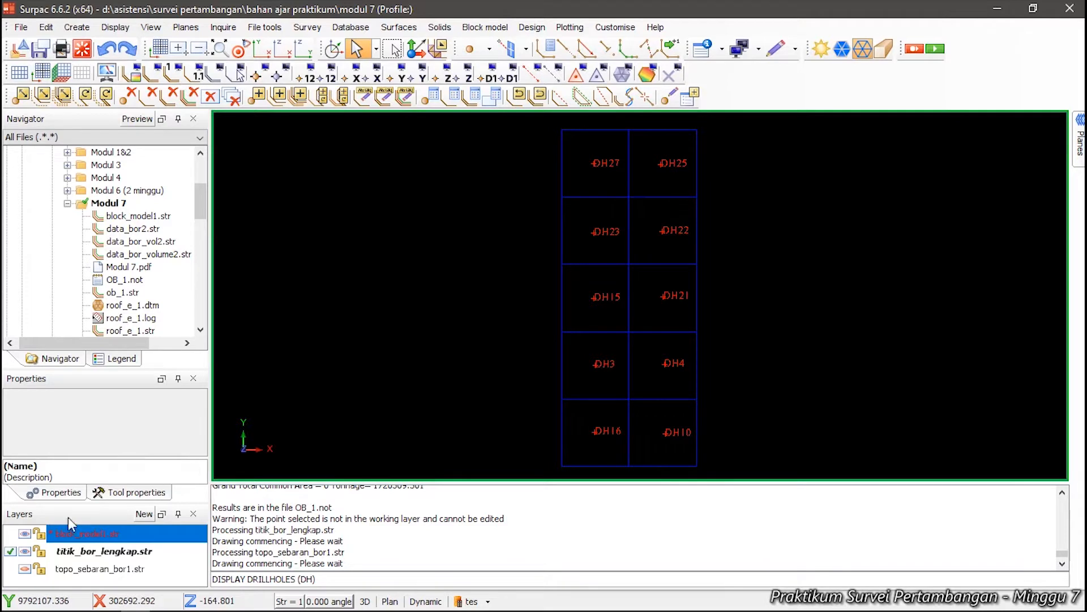
# Toggle the visibility of the block_model1.str, titik_bor_lengkap.str and topo_sebaran_bor1.str layers to inspect what each one contains.
pyautogui.click(25, 534)
pyautogui.click(25, 534)
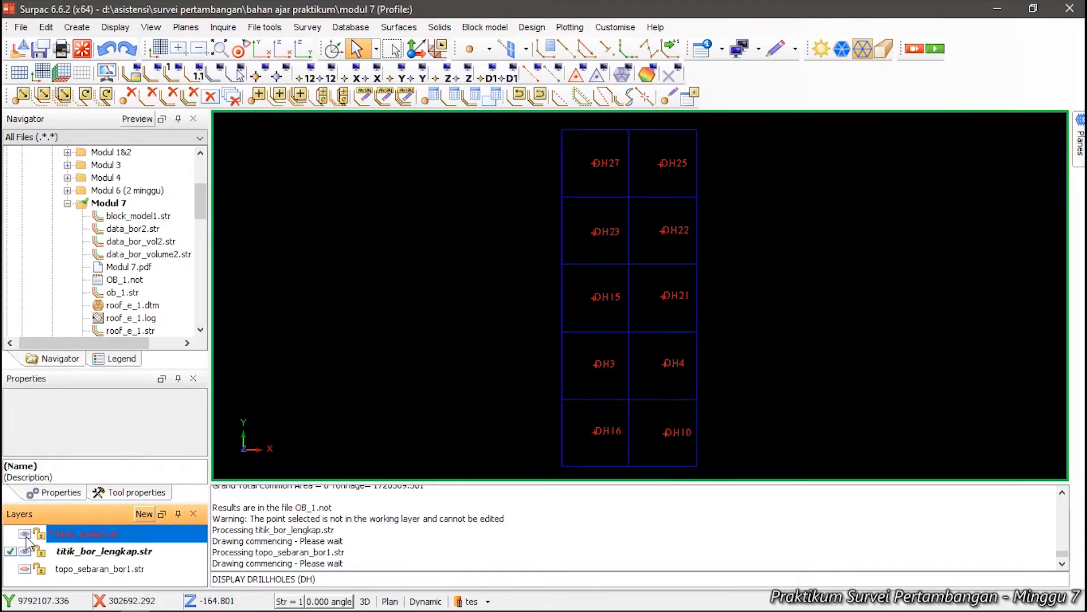
pyautogui.click(25, 534)
pyautogui.click(25, 534)
pyautogui.click(25, 551)
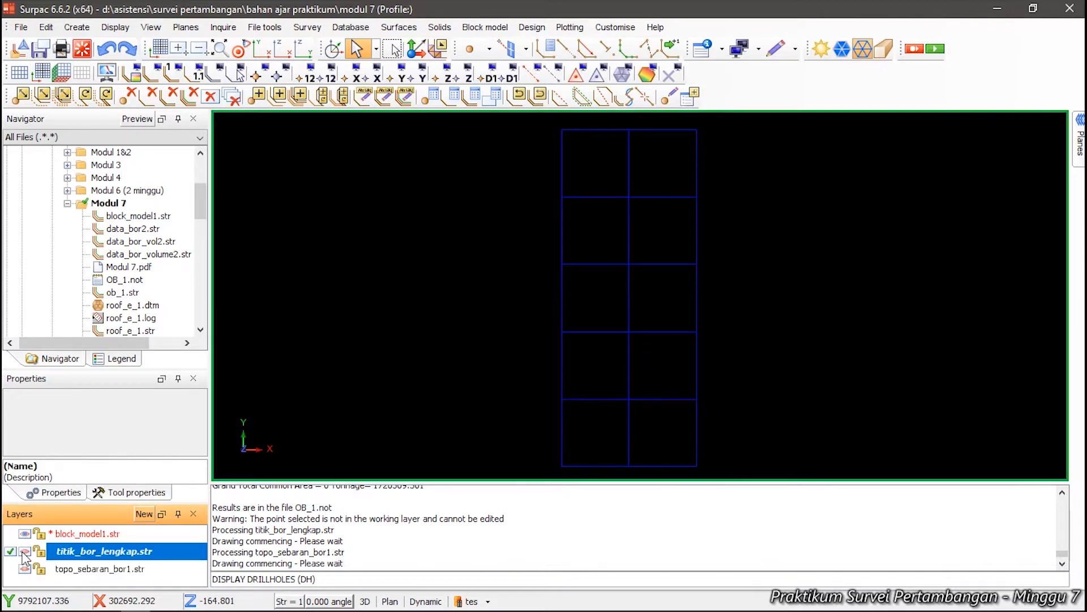
pyautogui.click(25, 552)
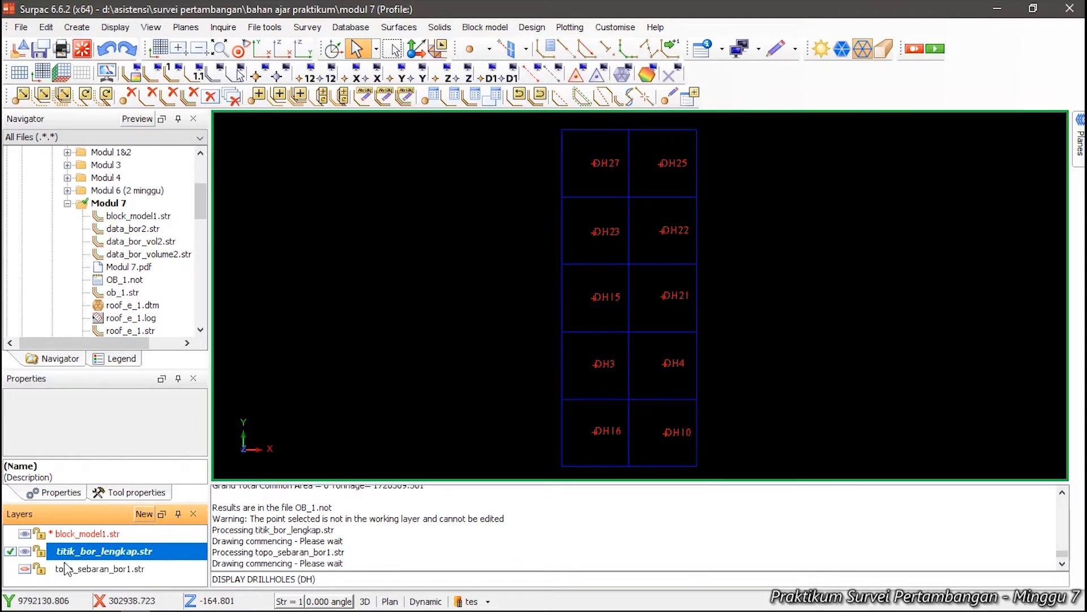
pyautogui.click(24, 569)
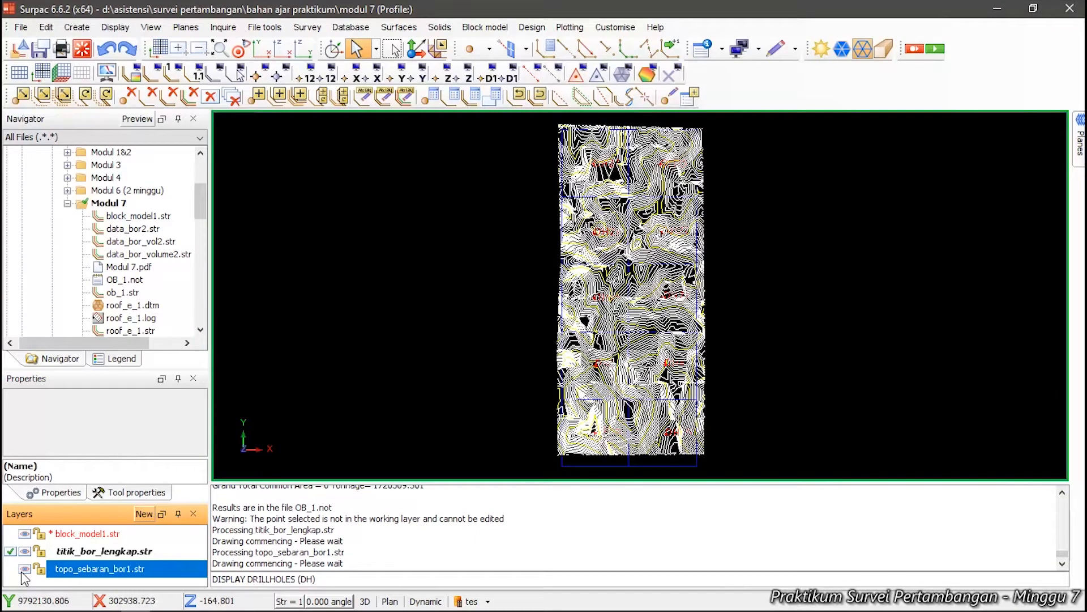
pyautogui.click(24, 569)
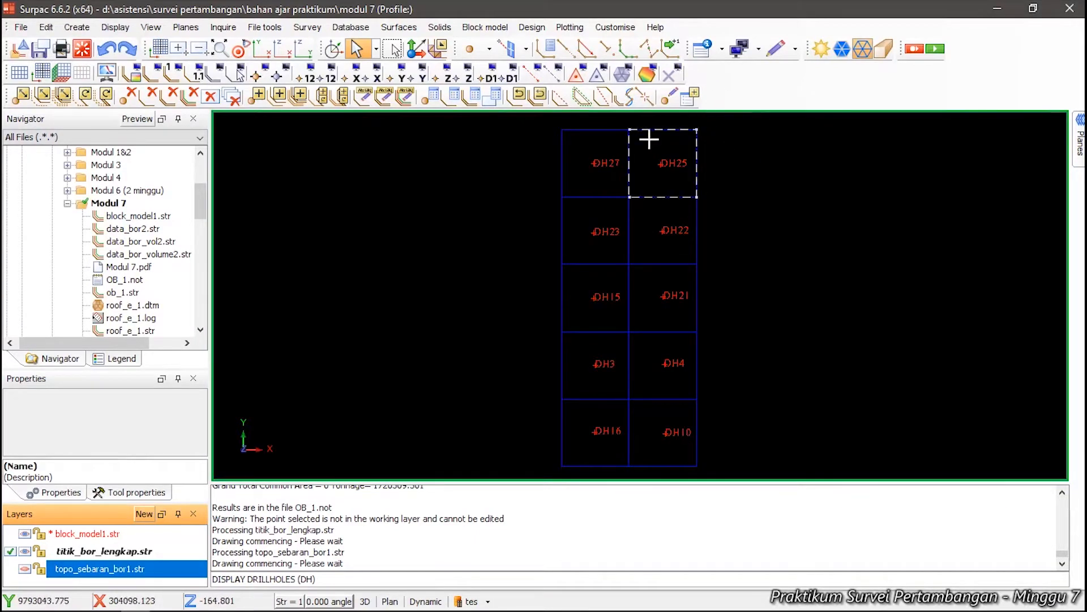
pyautogui.scroll(1, 650, 304)
pyautogui.scroll(-1, 656, 306)
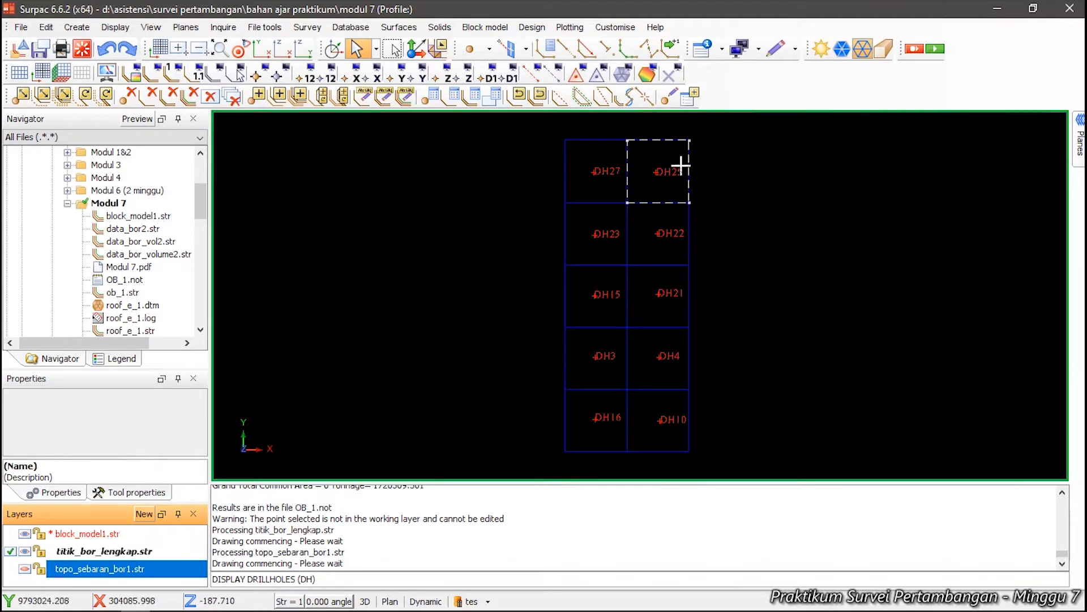
# Open the DH27 drillhole point for editing and examine its Y, X and Z values and its D1 description.
pyautogui.click(671, 74)
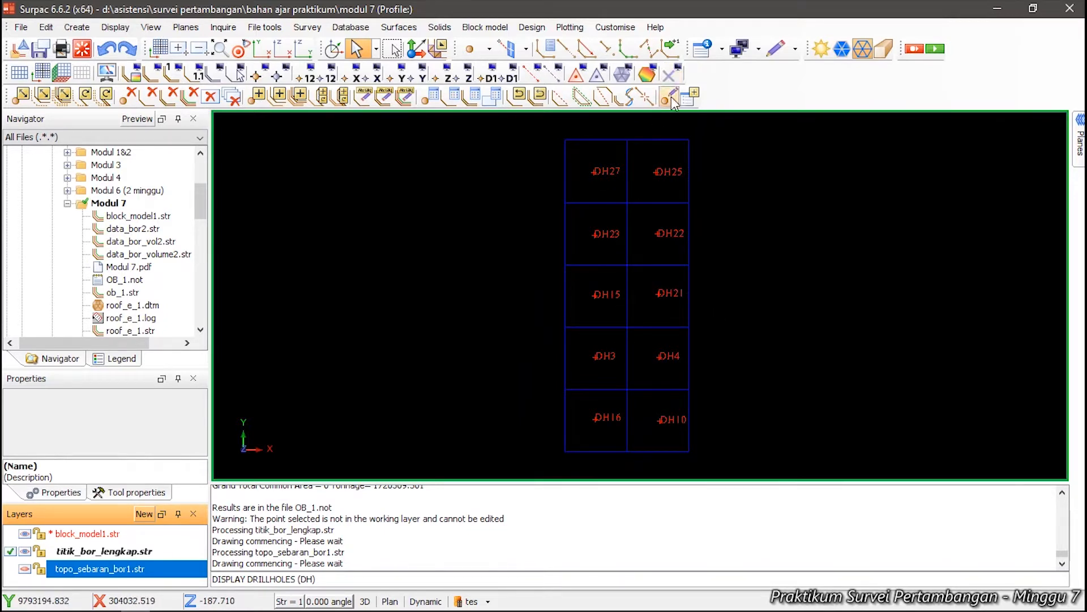
pyautogui.click(594, 171)
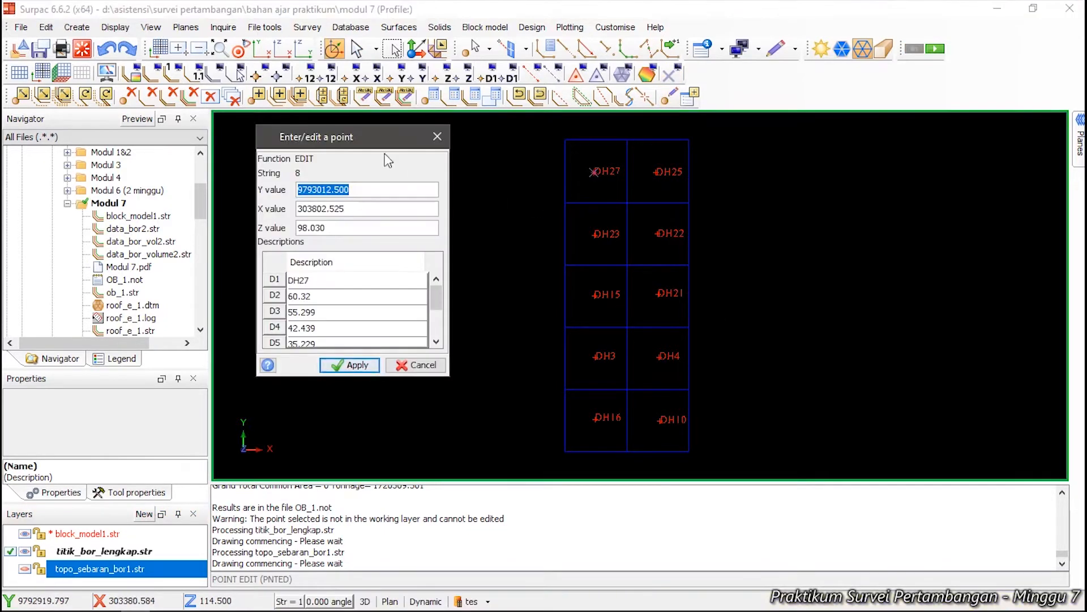
pyautogui.moveTo(370, 131); pyautogui.dragTo(482, 93)
pyautogui.click(495, 150)
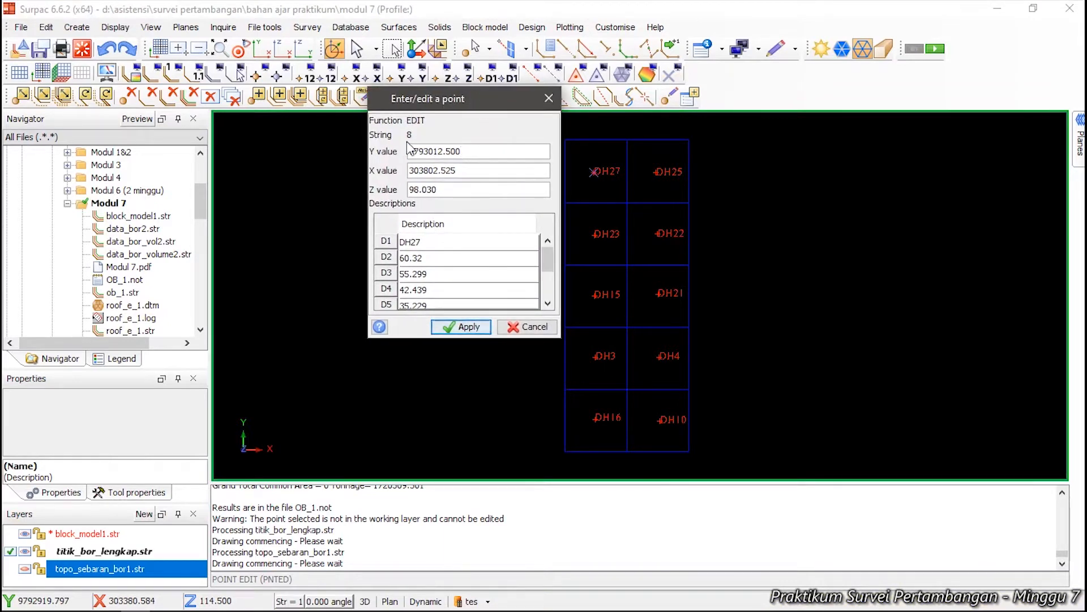
pyautogui.press('Tab')
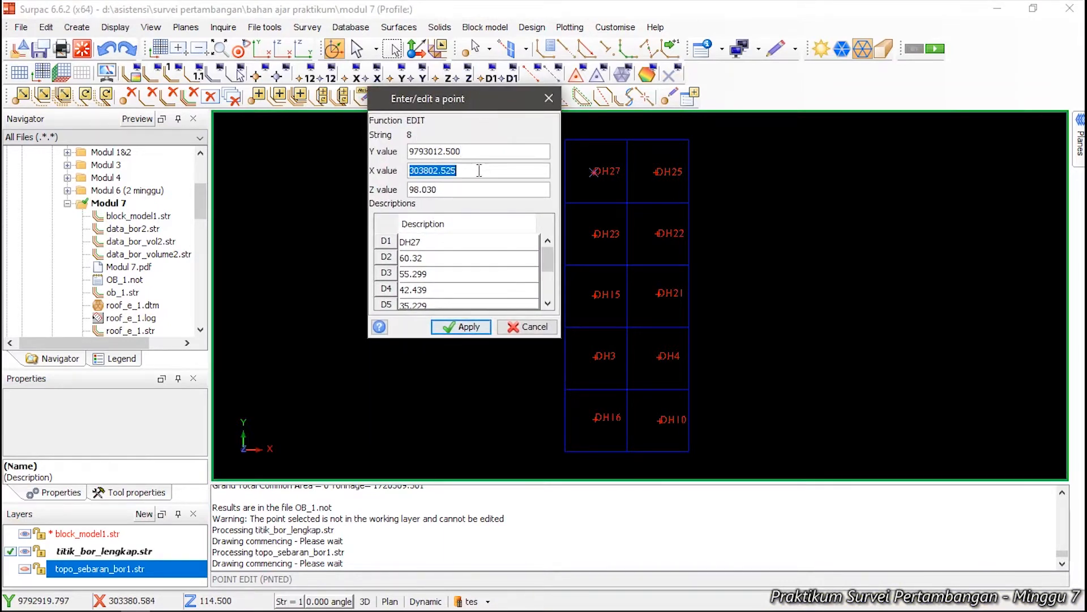
pyautogui.press('Tab')
pyautogui.click(483, 190)
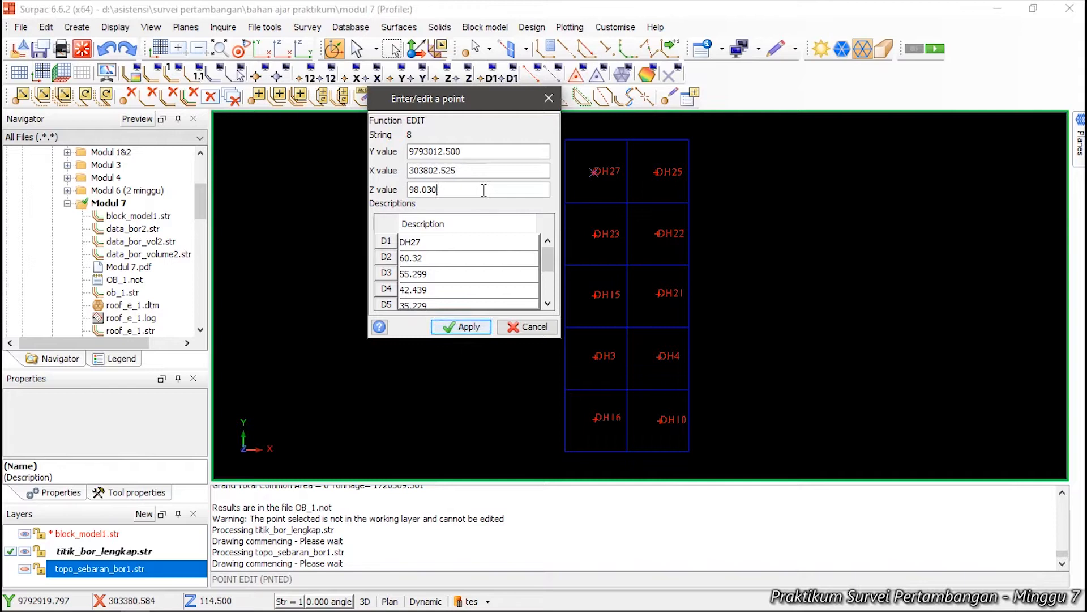
pyautogui.click(452, 242)
pyautogui.click(451, 241)
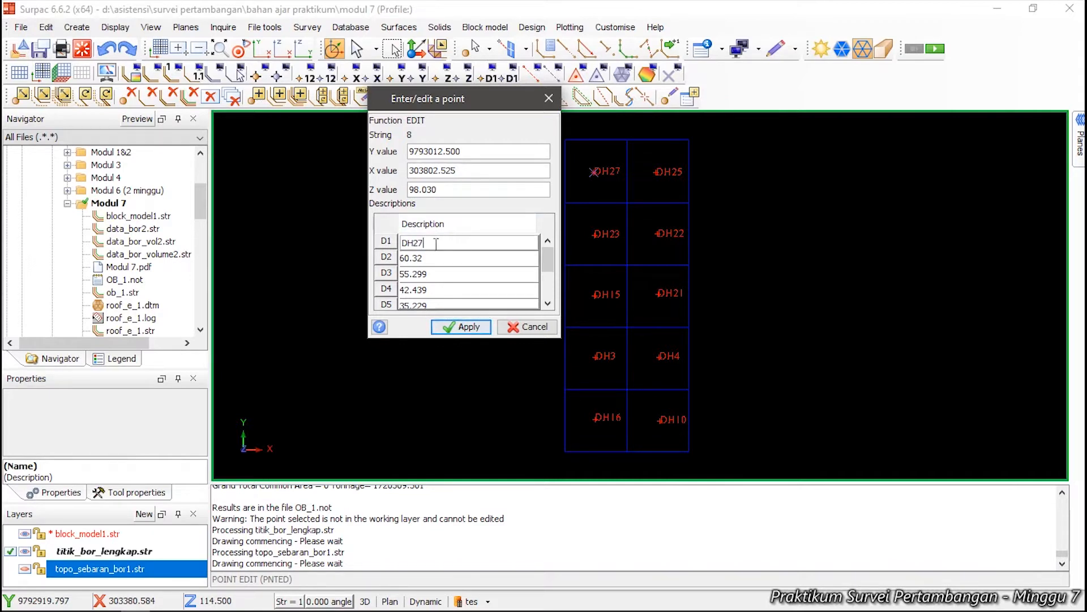
# Examine description fields D2 to D5 of the DH27 point and close the point editor by applying it.
pyautogui.click(439, 258)
pyautogui.click(447, 259)
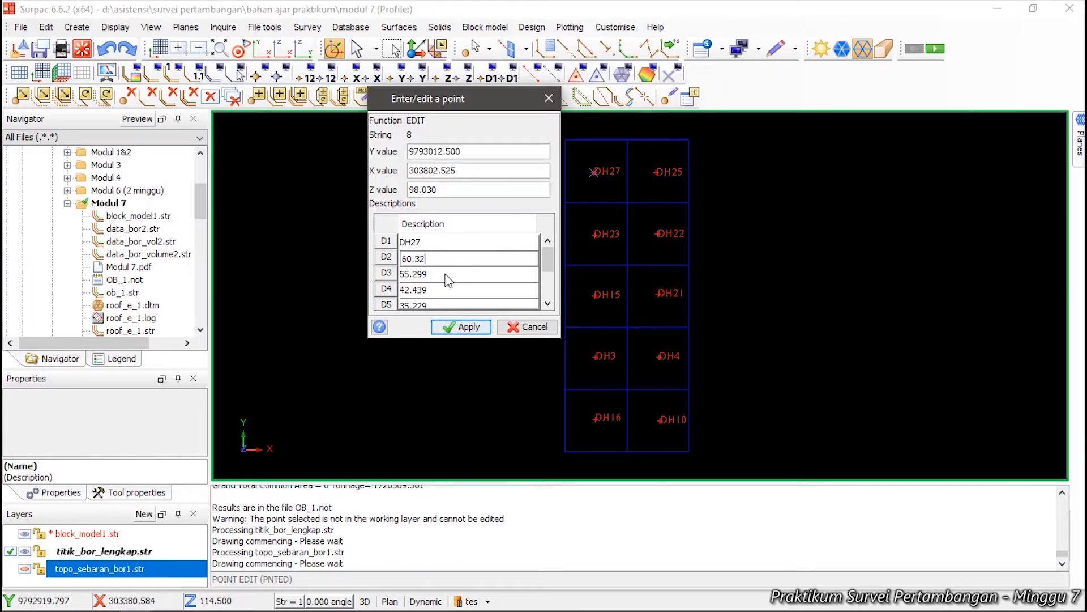
pyautogui.click(450, 275)
pyautogui.click(453, 274)
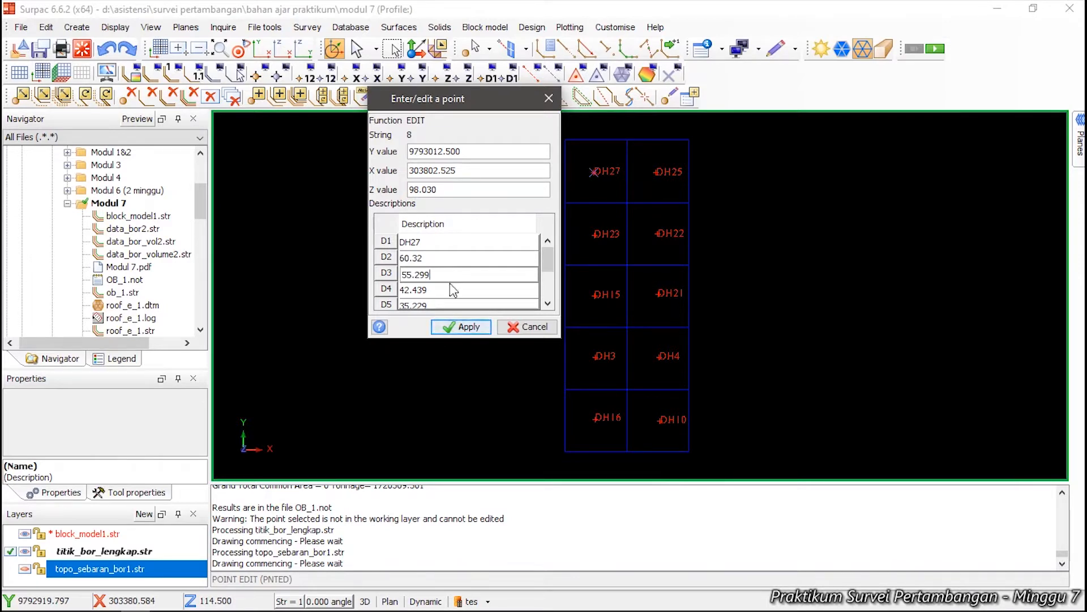
pyautogui.click(452, 290)
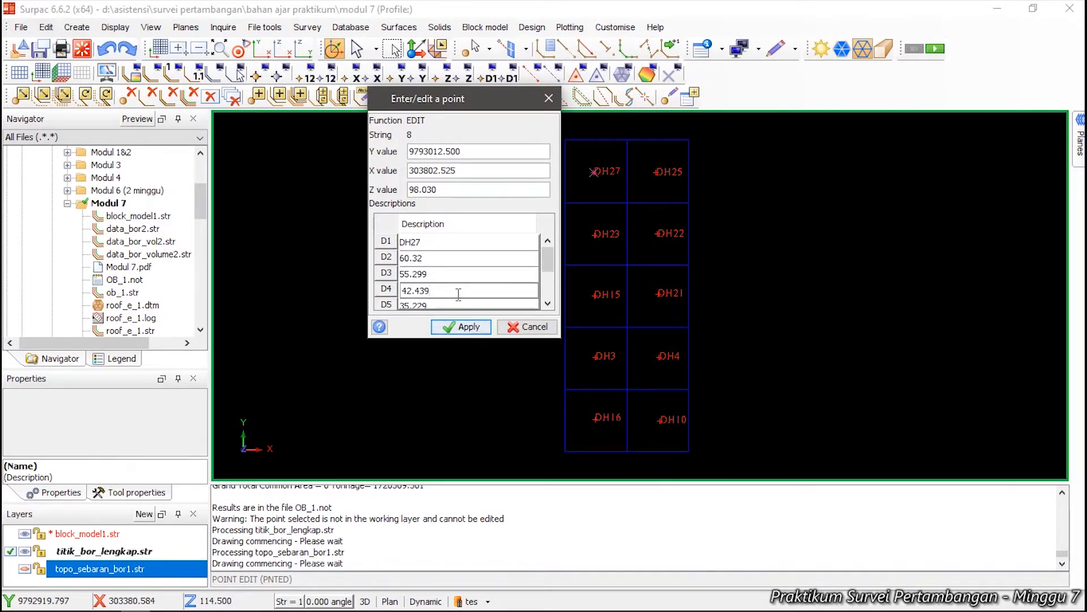
pyautogui.click(462, 303)
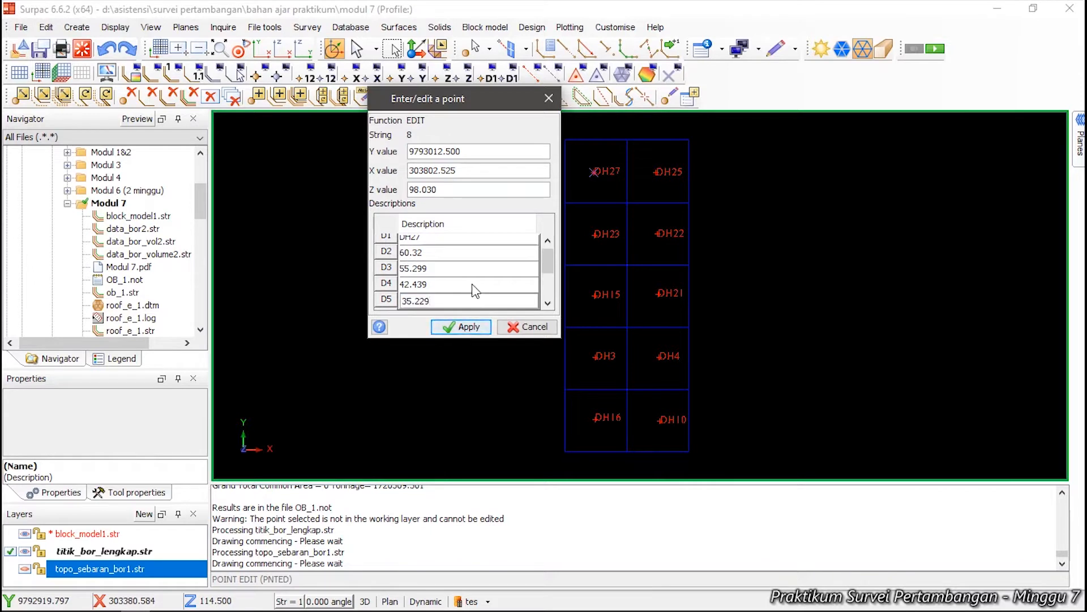
pyautogui.click(473, 285)
pyautogui.click(473, 284)
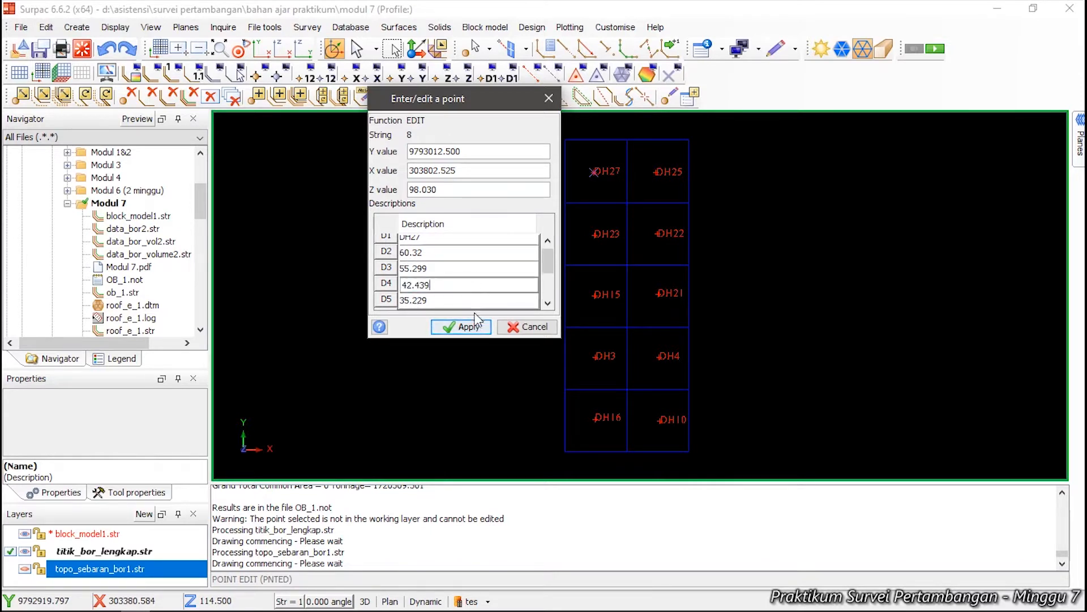
pyautogui.click(475, 327)
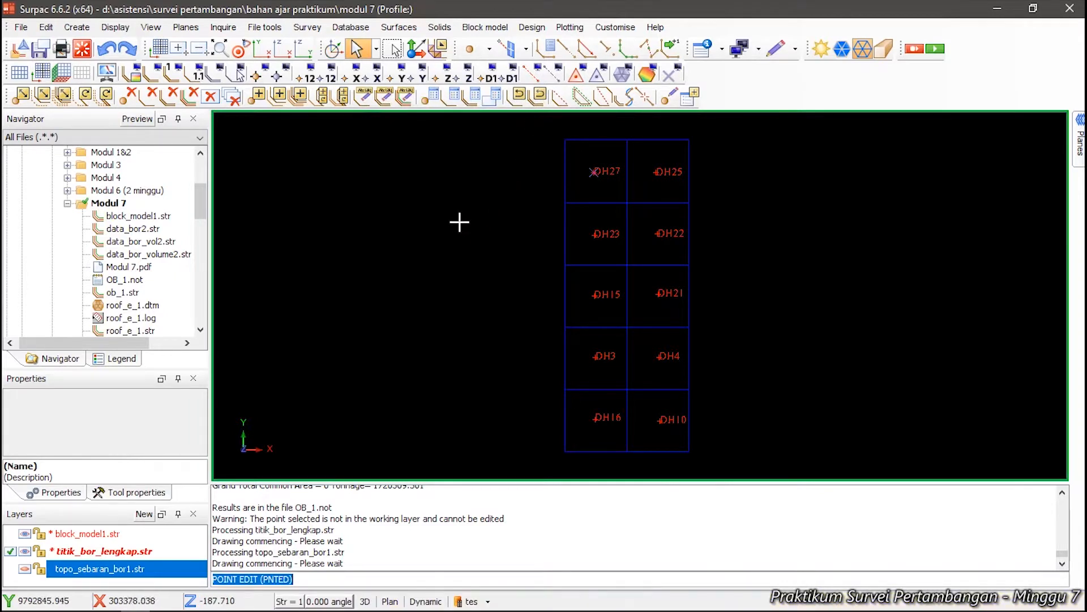
pyautogui.click(672, 77)
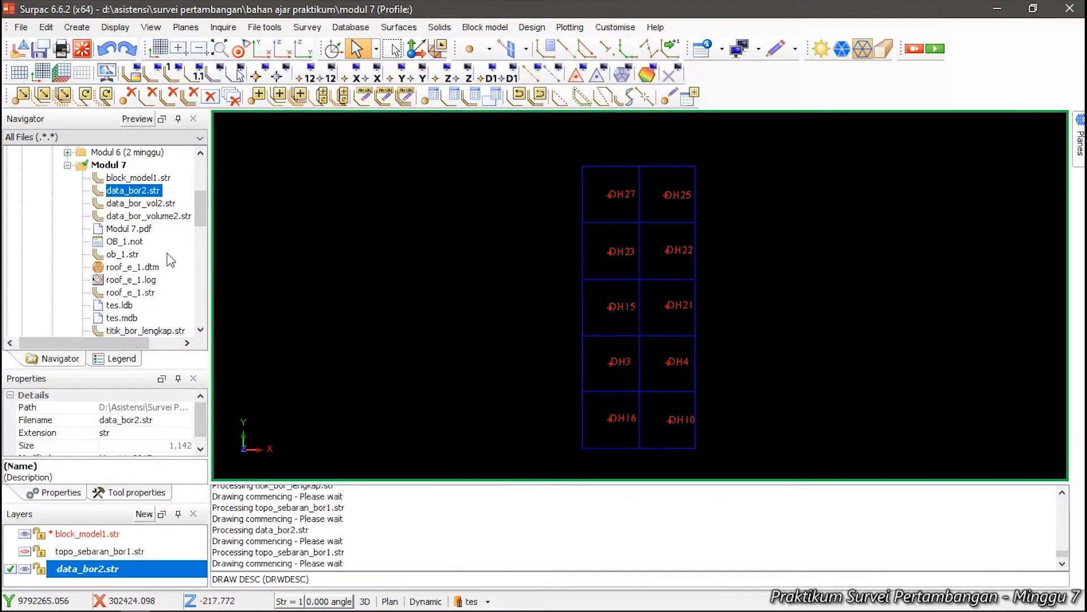
# Duplicate data_bor2.str within the Modul 7 folder.
pyautogui.click(146, 193)
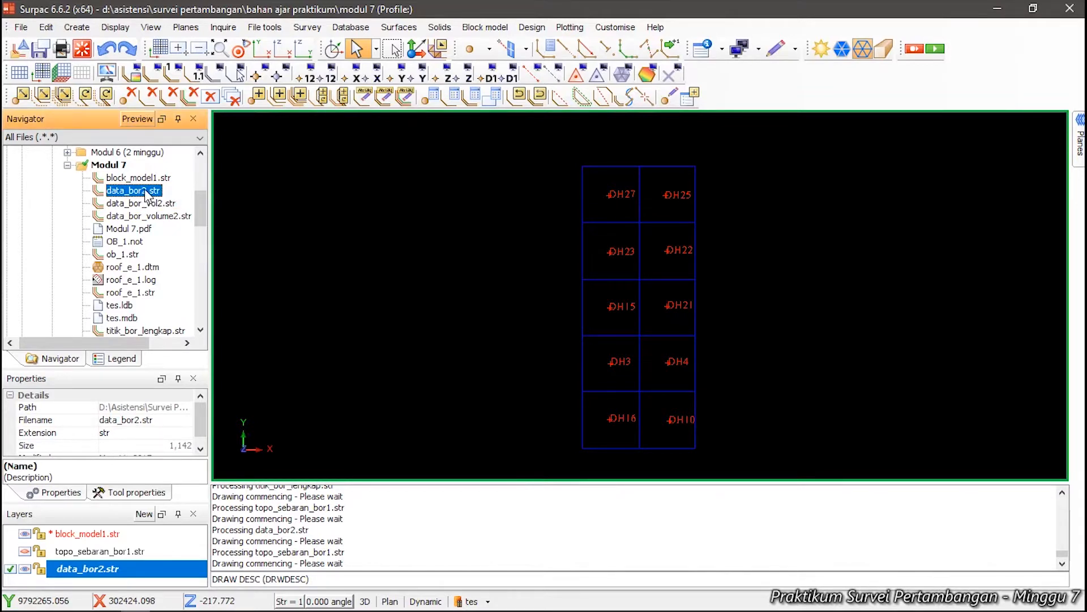
pyautogui.rightClick(142, 193)
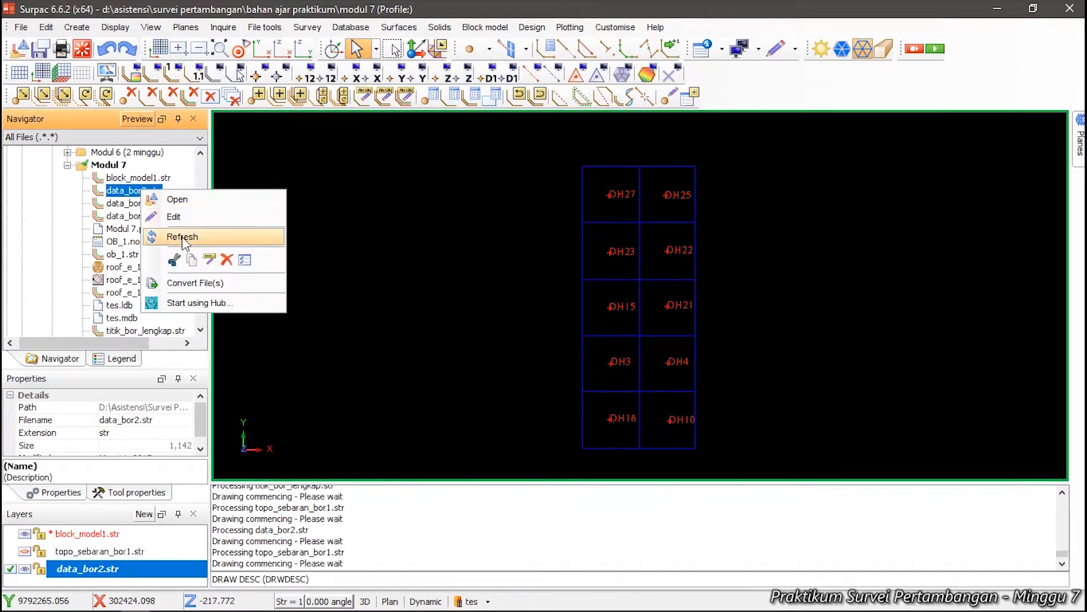
pyautogui.click(158, 253)
pyautogui.rightClick(116, 166)
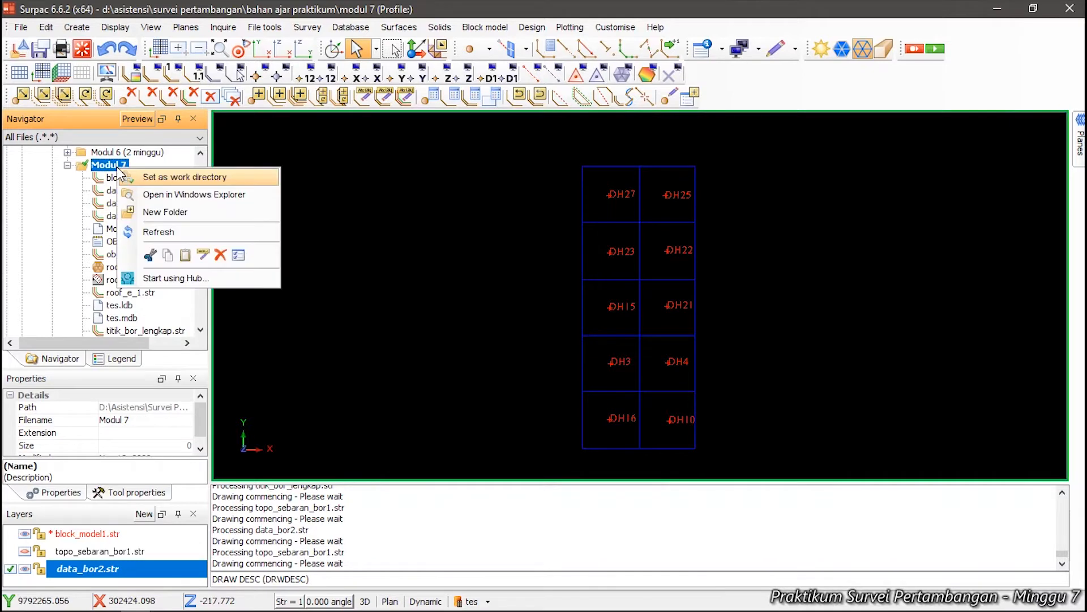
pyautogui.click(184, 256)
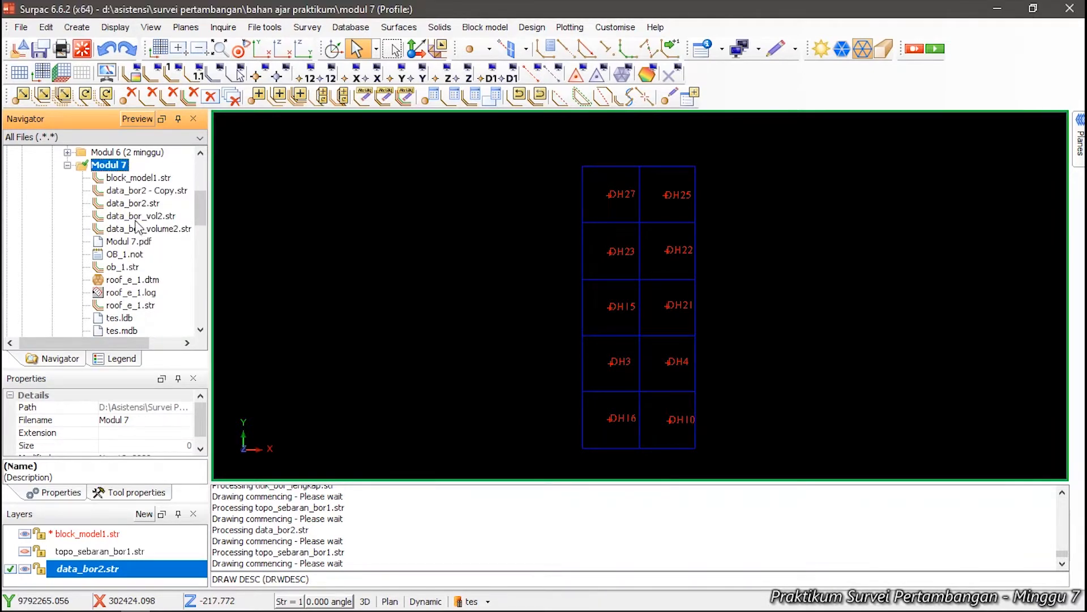
# Rename the duplicated string file as data_bor2 - Copy.csv and open it in Excel.
pyautogui.click(135, 192)
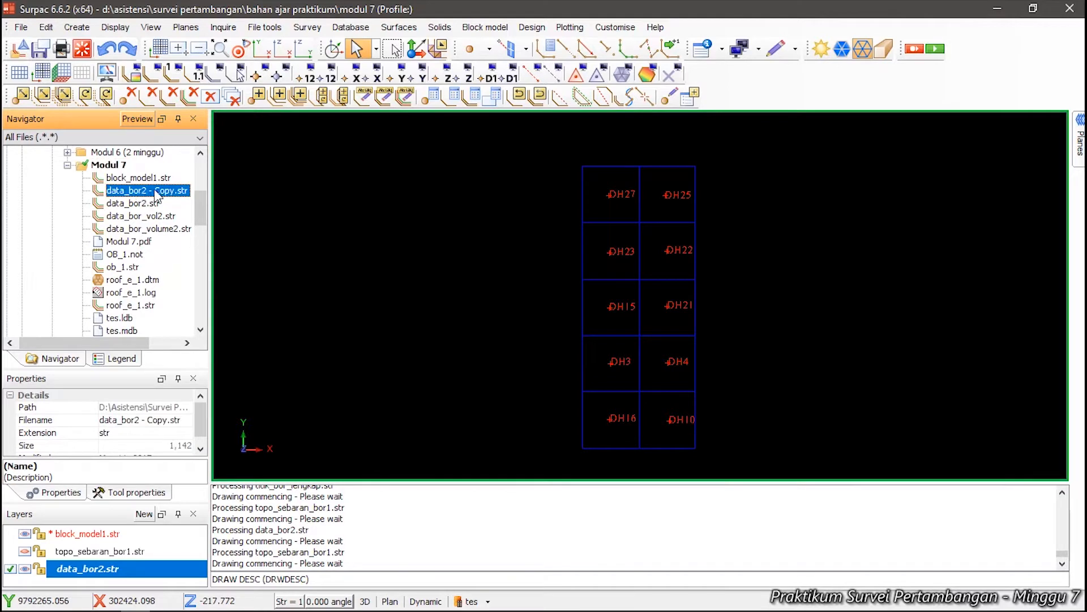
pyautogui.click(184, 191)
pyautogui.click(183, 192)
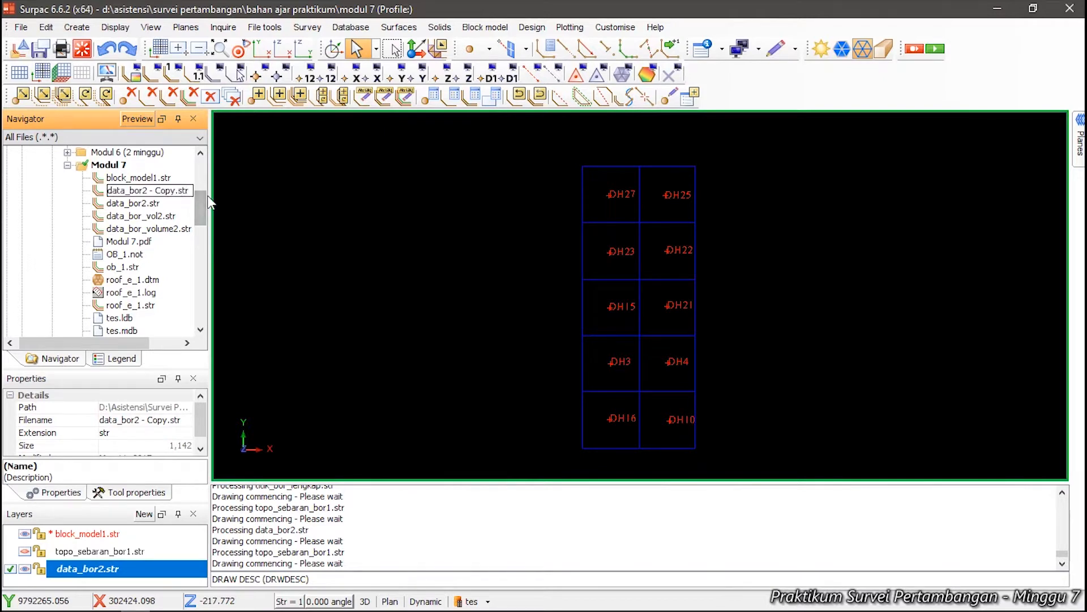
pyautogui.press('BackSpace')
pyautogui.write('csv')
pyautogui.press('Return')
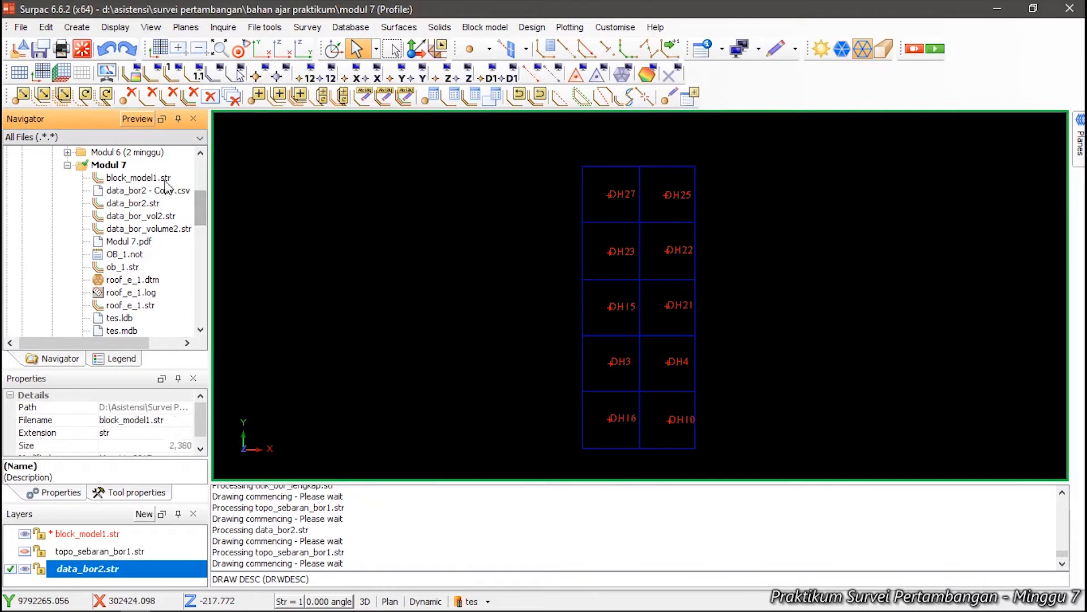
pyautogui.click(164, 190)
pyautogui.moveTo(164, 195); pyautogui.dragTo(455, 269)
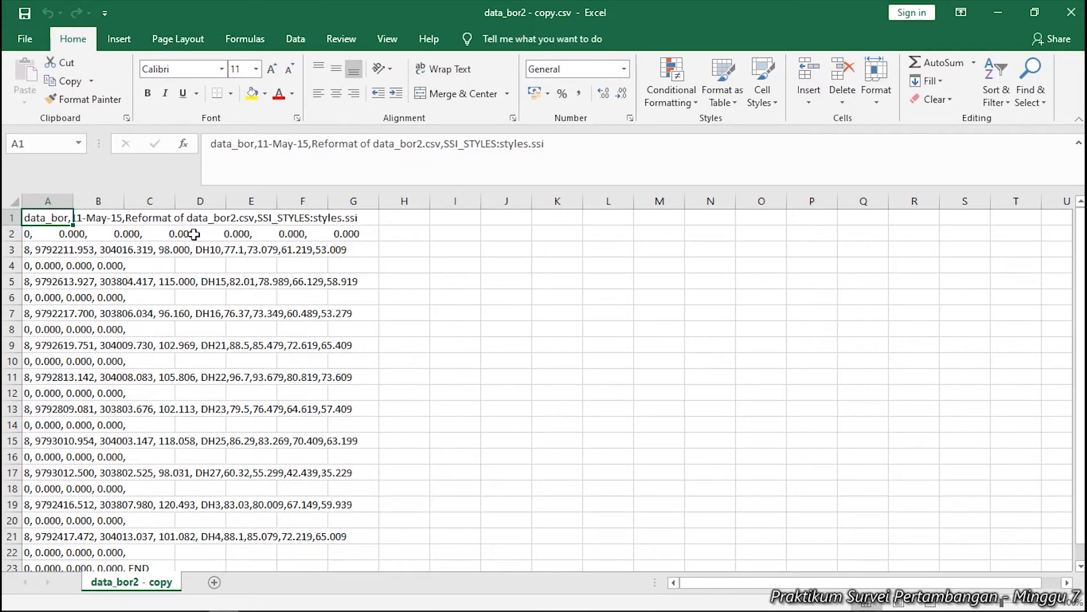
# Delete the zero-value separator rows 2, 4, 6, 8, 10, 12, 14, 16, 18, 20 and 22, plus the END row 23.
pyautogui.click(12, 234)
pyautogui.click(12, 217)
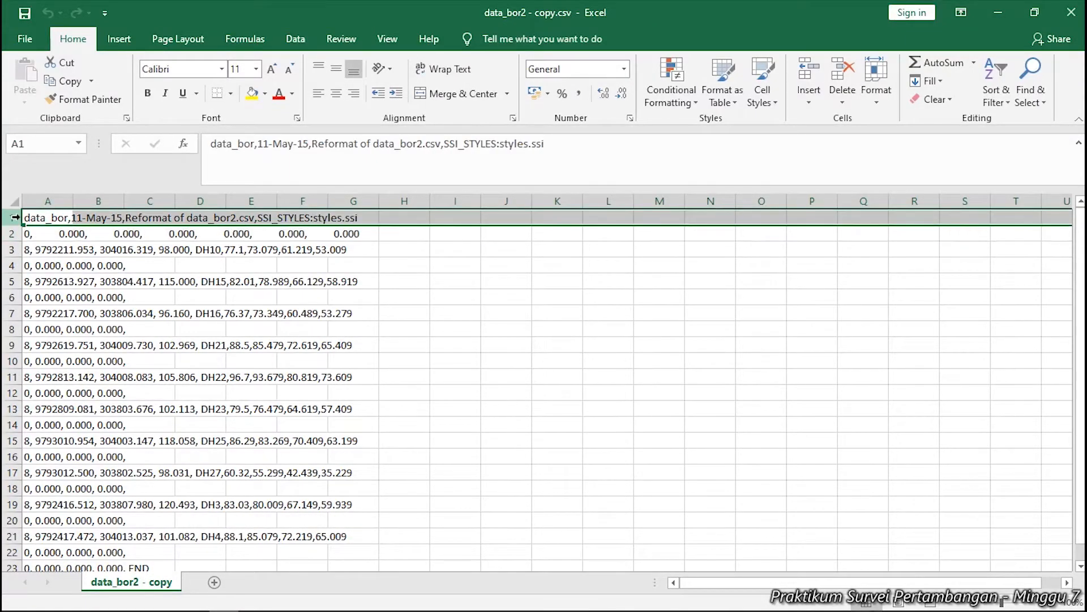
pyautogui.click(12, 233)
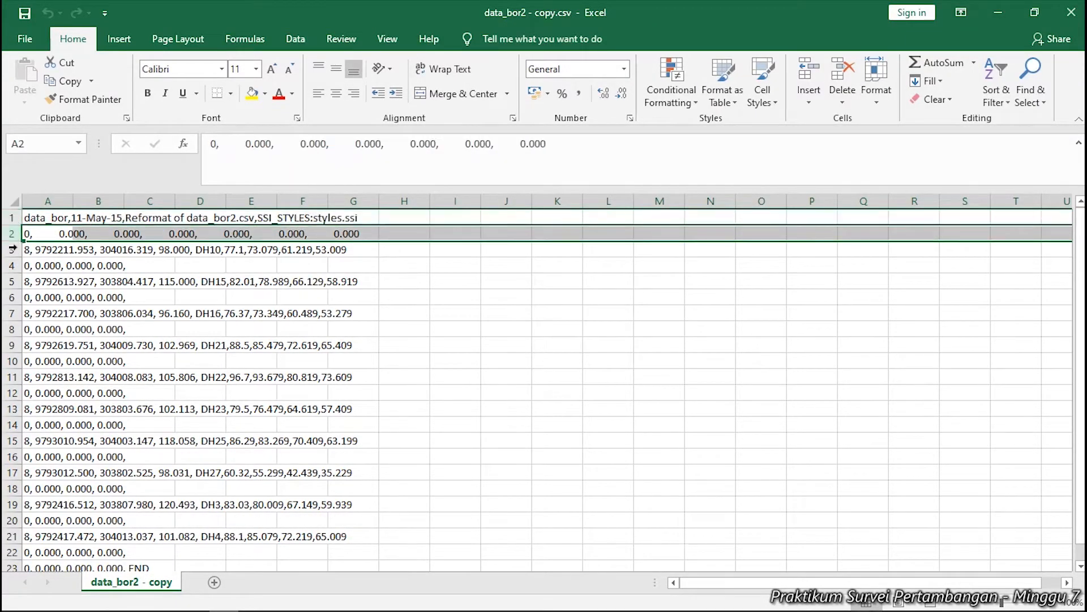
pyautogui.keyDown('ctrl'); pyautogui.click(12, 265); pyautogui.keyUp('ctrl')
pyautogui.keyDown('ctrl'); pyautogui.click(11, 297); pyautogui.keyUp('ctrl')
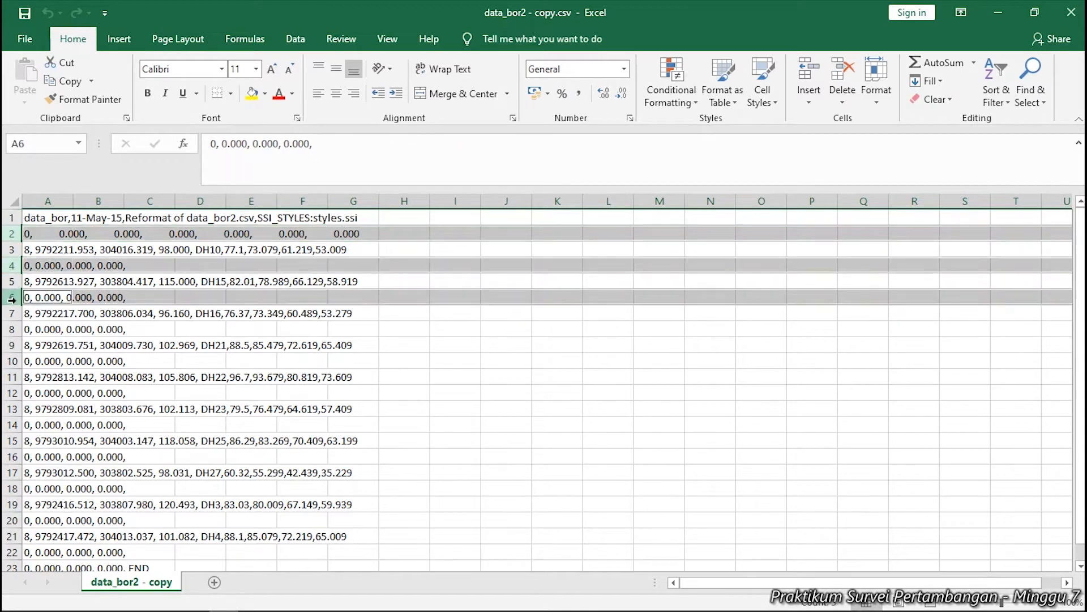
pyautogui.keyDown('ctrl'); pyautogui.click(11, 329); pyautogui.keyUp('ctrl')
pyautogui.keyDown('ctrl'); pyautogui.click(11, 360); pyautogui.keyUp('ctrl')
pyautogui.keyDown('ctrl'); pyautogui.click(11, 392); pyautogui.keyUp('ctrl')
pyautogui.keyDown('ctrl'); pyautogui.click(11, 425); pyautogui.keyUp('ctrl')
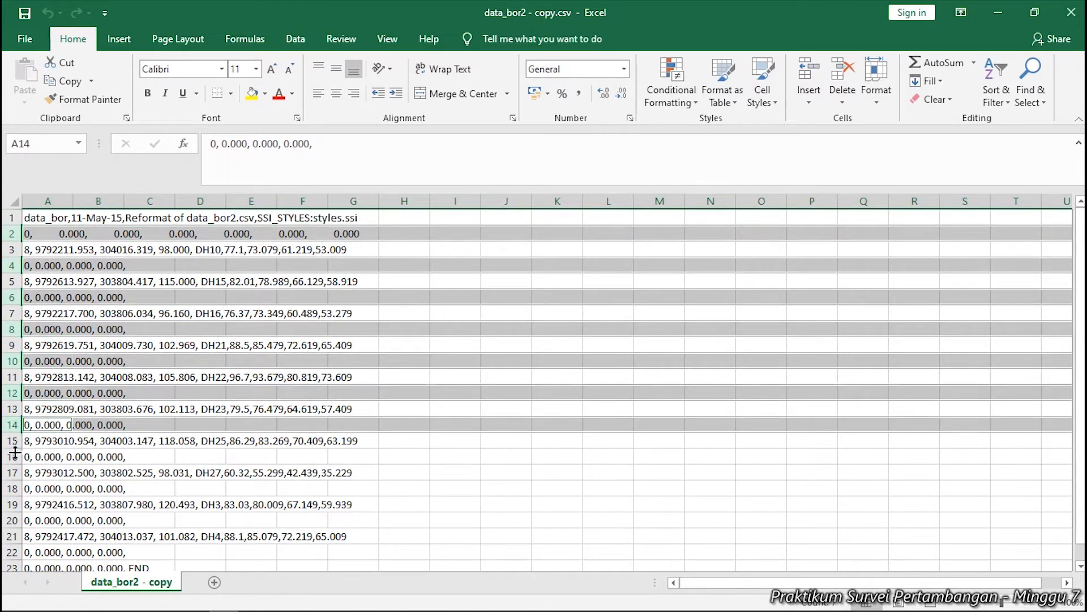
pyautogui.keyDown('ctrl'); pyautogui.click(11, 456); pyautogui.keyUp('ctrl')
pyautogui.keyDown('ctrl'); pyautogui.click(11, 488); pyautogui.keyUp('ctrl')
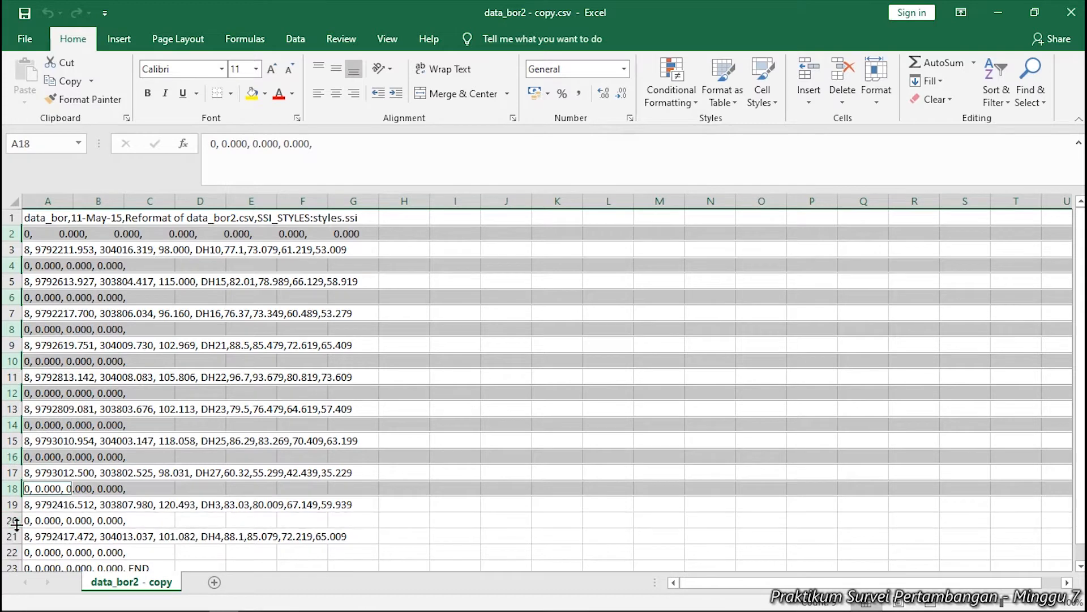
pyautogui.keyDown('ctrl'); pyautogui.click(11, 520); pyautogui.keyUp('ctrl')
pyautogui.scroll(-2, 11, 520)
pyautogui.keyDown('ctrl'); pyautogui.click(11, 456); pyautogui.keyUp('ctrl')
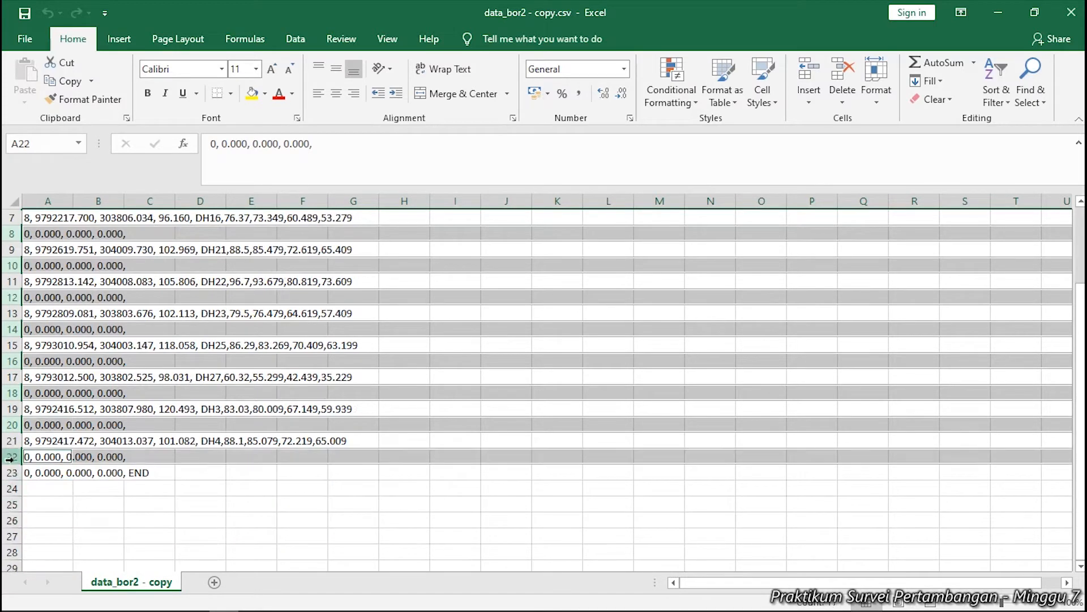
pyautogui.keyDown('ctrl'); pyautogui.click(10, 472); pyautogui.keyUp('ctrl')
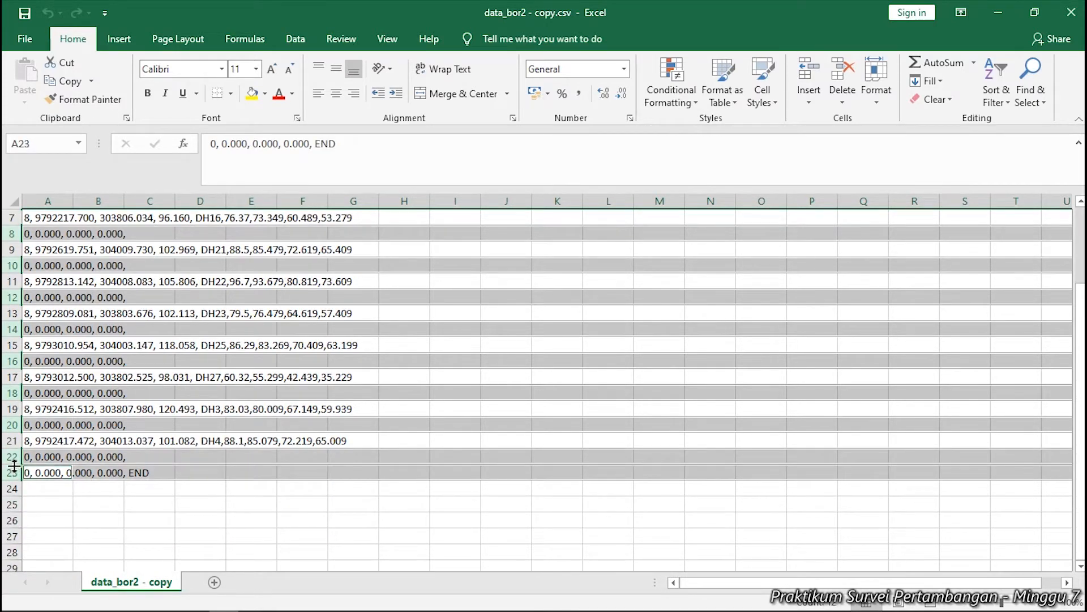
pyautogui.rightClick(17, 468)
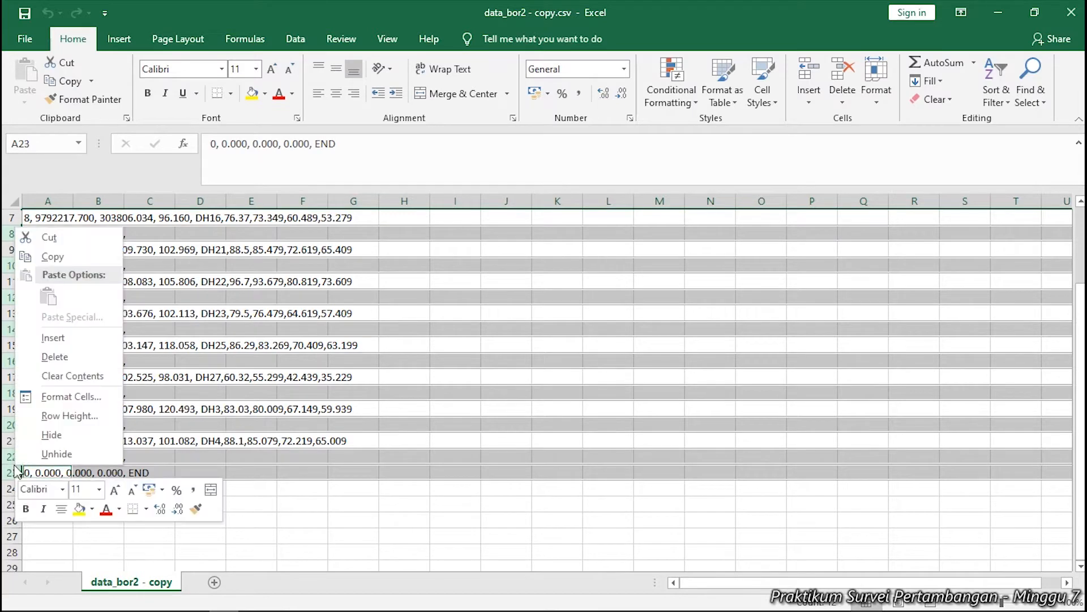
pyautogui.click(72, 357)
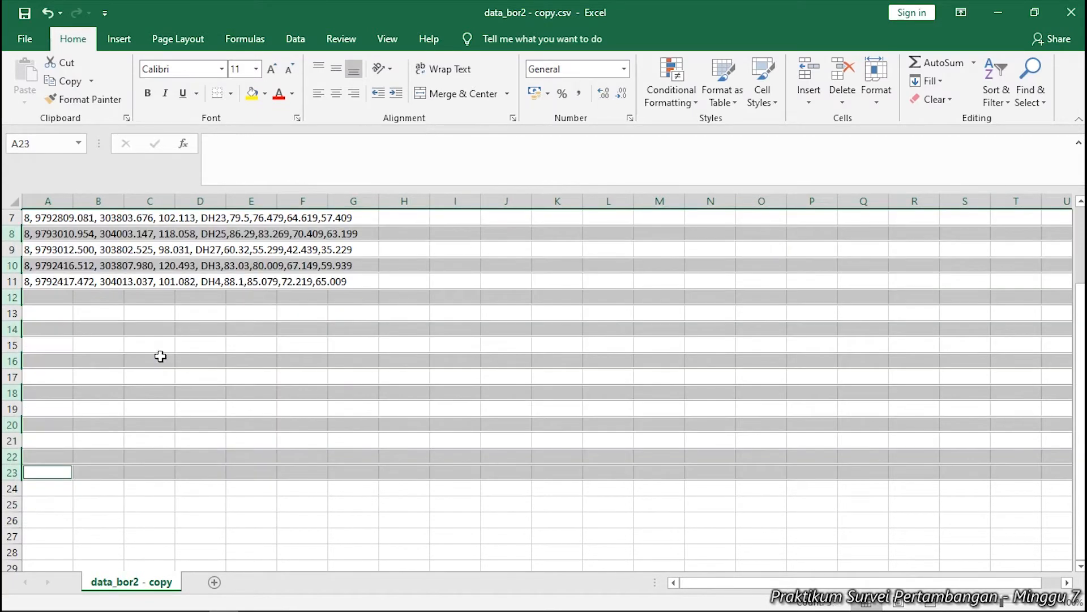
pyautogui.scroll(2, 160, 356)
pyautogui.click(383, 358)
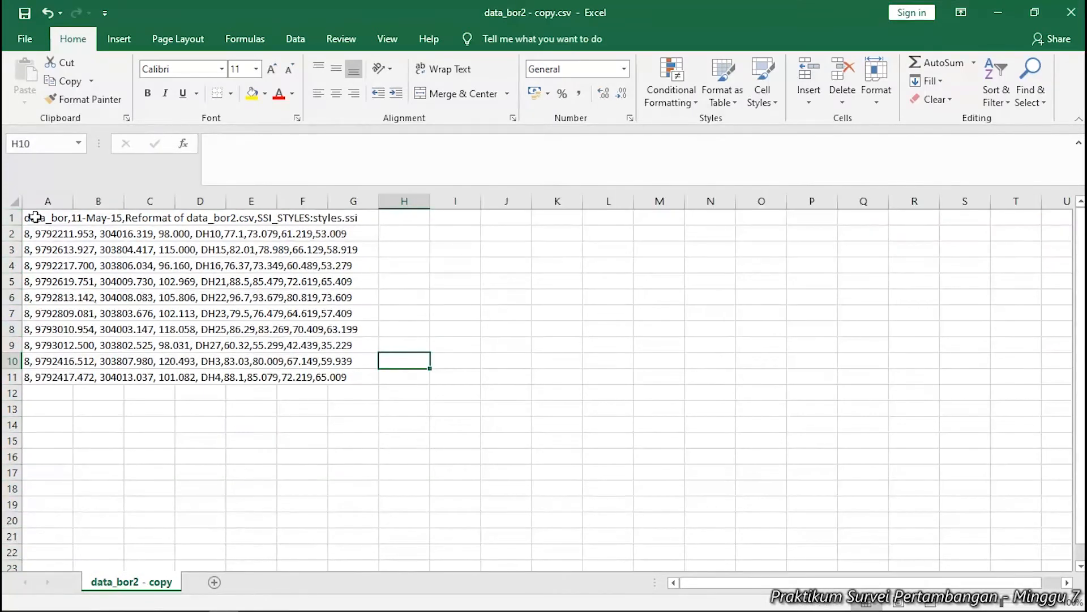
# Clear row 1 and enter "string, Y, X, Z, ID, roof_e, floor_e, roof_f, floor_f" in cell A1 as the new header.
pyautogui.click(11, 217)
pyautogui.press('Delete')
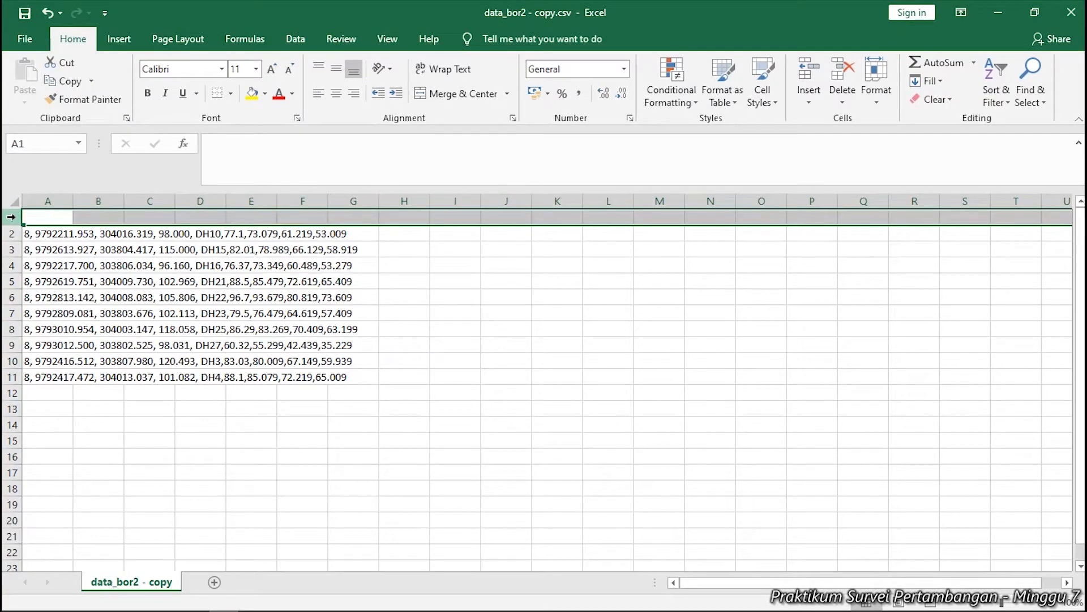
pyautogui.click(43, 217)
pyautogui.doubleClick(44, 217)
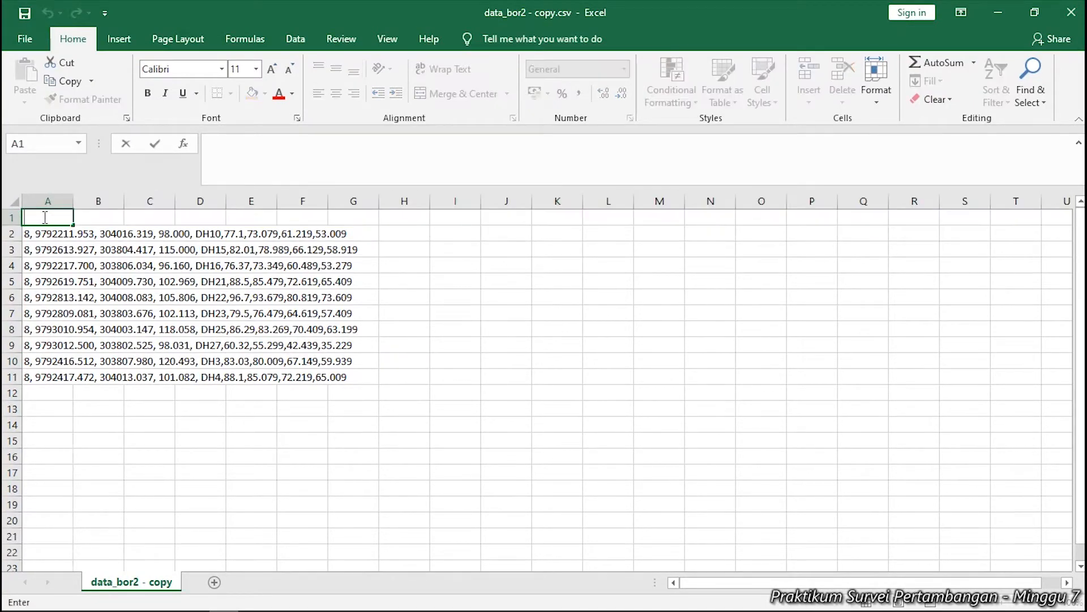
pyautogui.write('string, Y, X,')
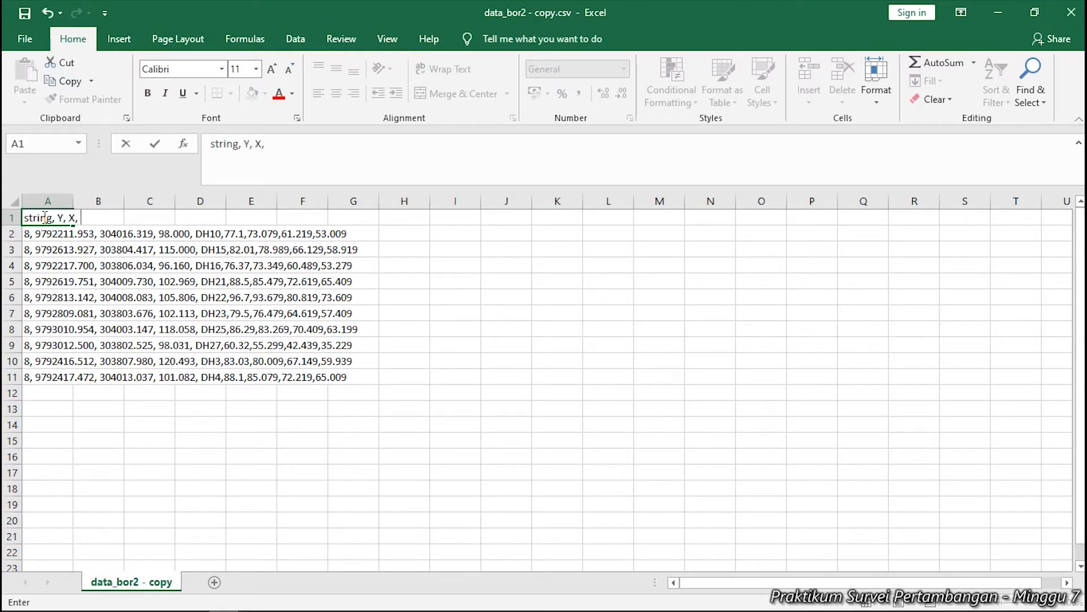
pyautogui.write('Z, ID, roof_e')
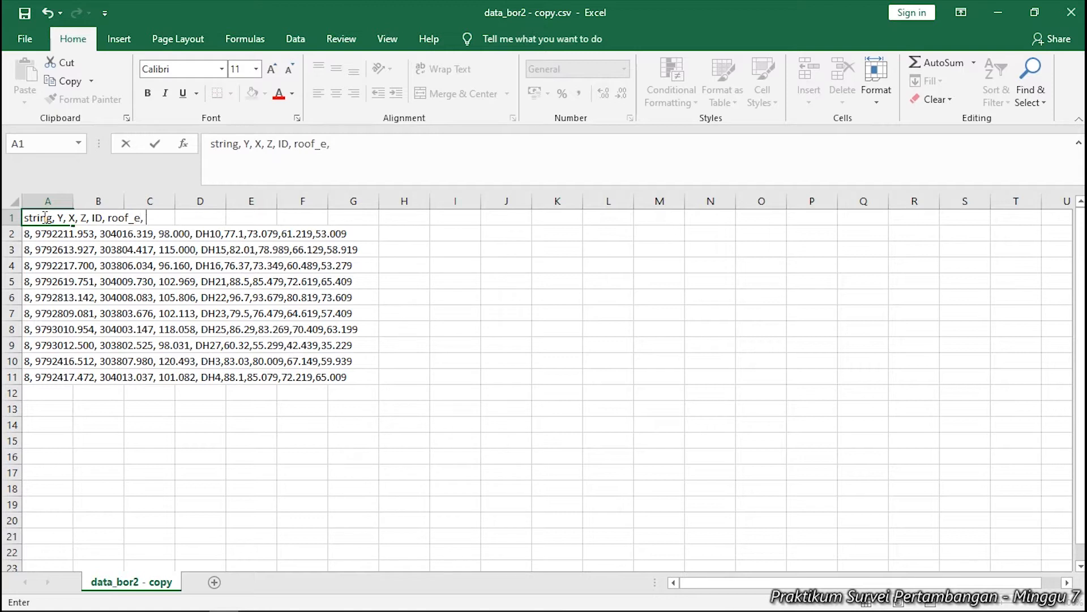
pyautogui.write(', roo')
pyautogui.press('BackSpace')
pyautogui.press('BackSpace')
pyautogui.press('BackSpace')
pyautogui.write('floor_e, roof_f')
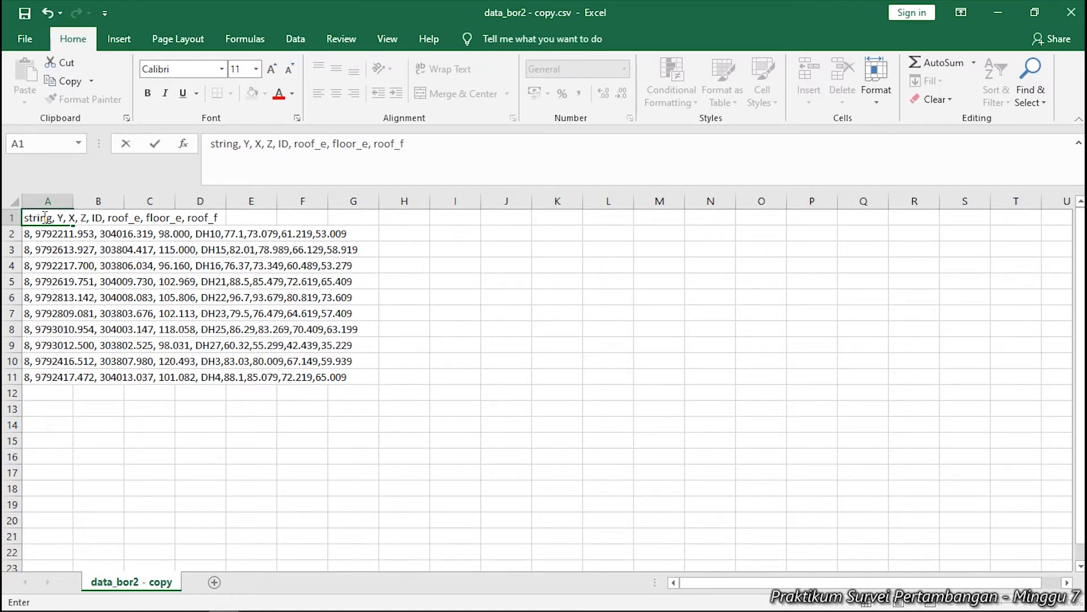
pyautogui.write(', floor_f')
pyautogui.click(411, 309)
# Split A1:A11 with Text to Columns as delimited data, using comma as the only delimiter.
pyautogui.moveTo(28, 218); pyautogui.dragTo(31, 377)
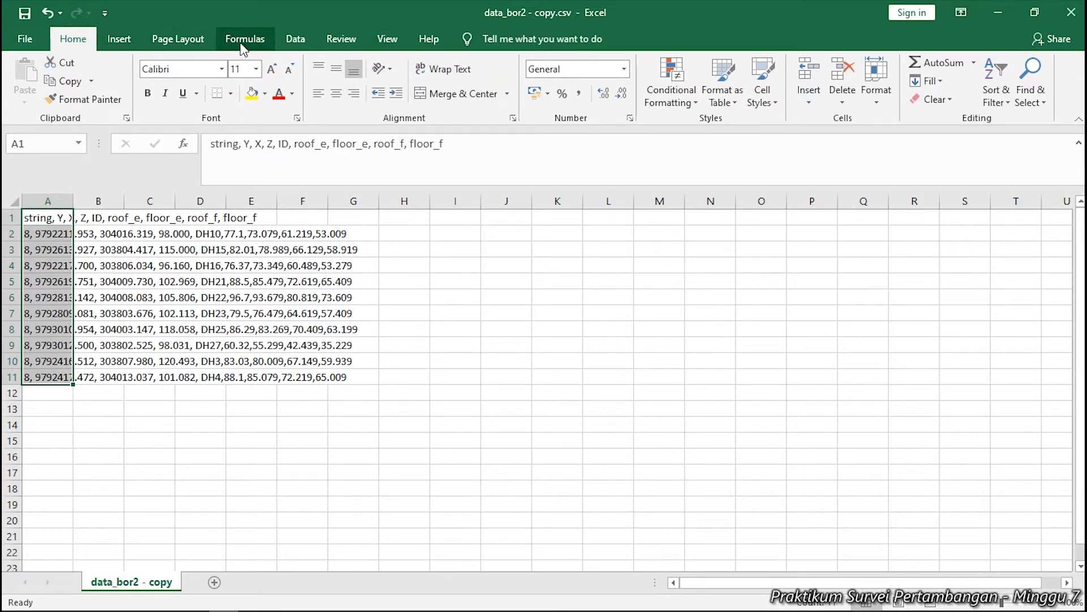
pyautogui.click(293, 39)
pyautogui.click(522, 90)
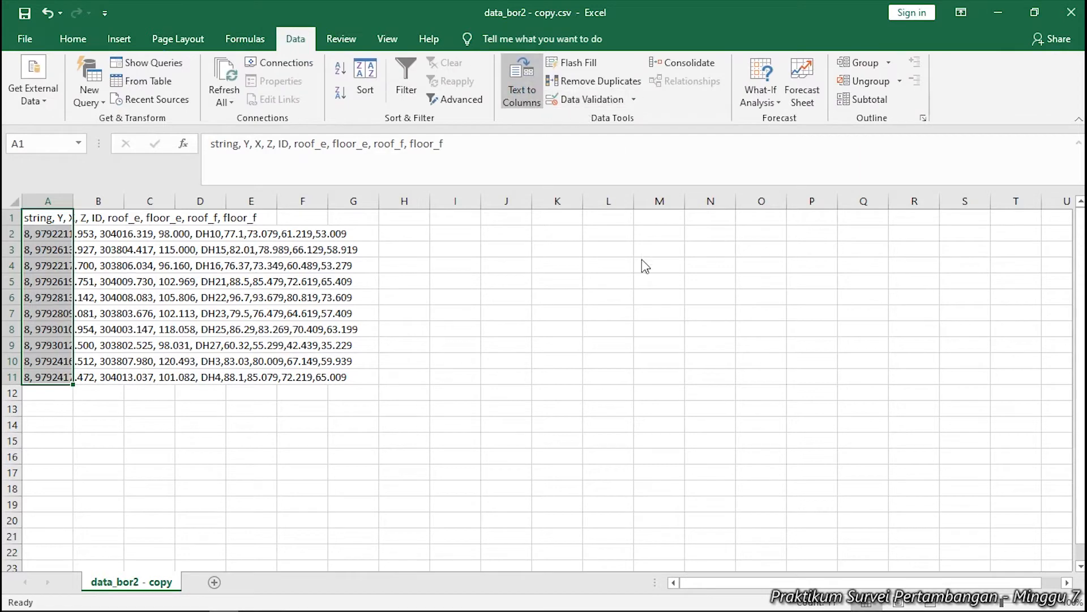
pyautogui.moveTo(496, 208); pyautogui.dragTo(526, 114)
pyautogui.click(385, 205)
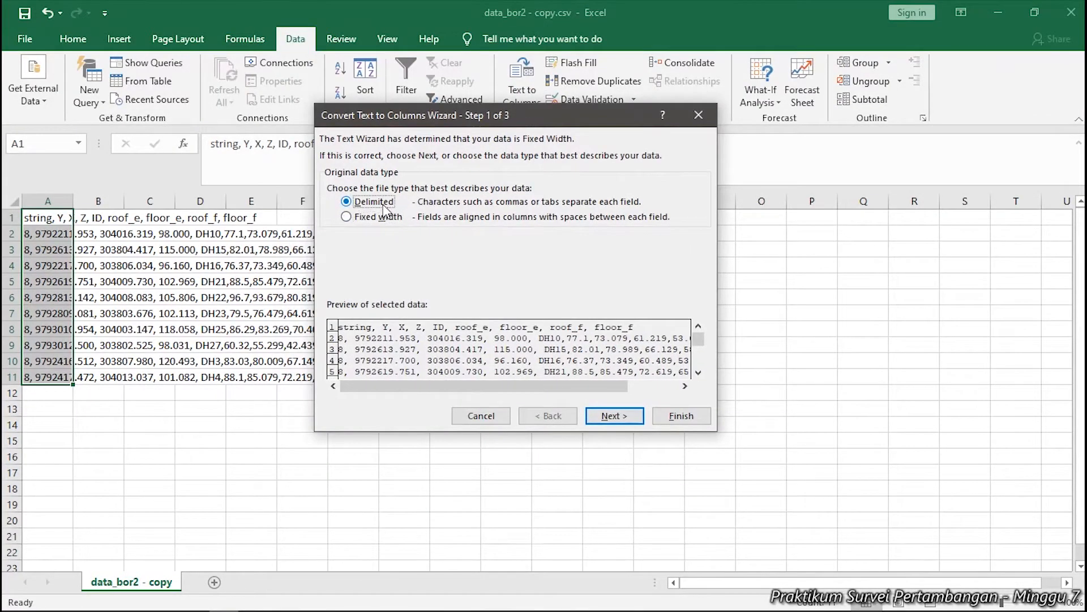
pyautogui.click(605, 416)
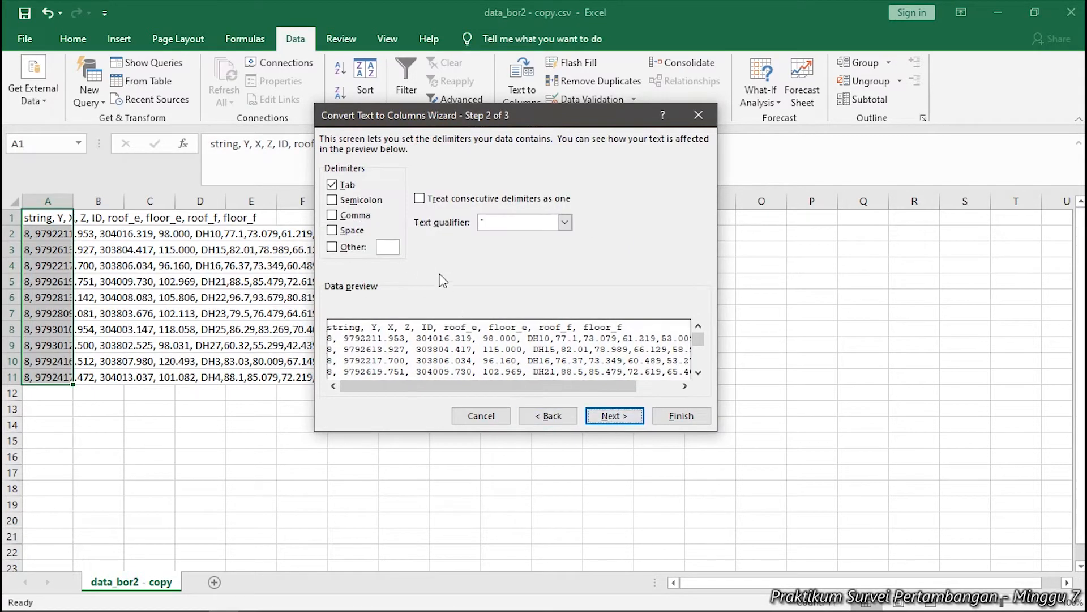
pyautogui.click(365, 218)
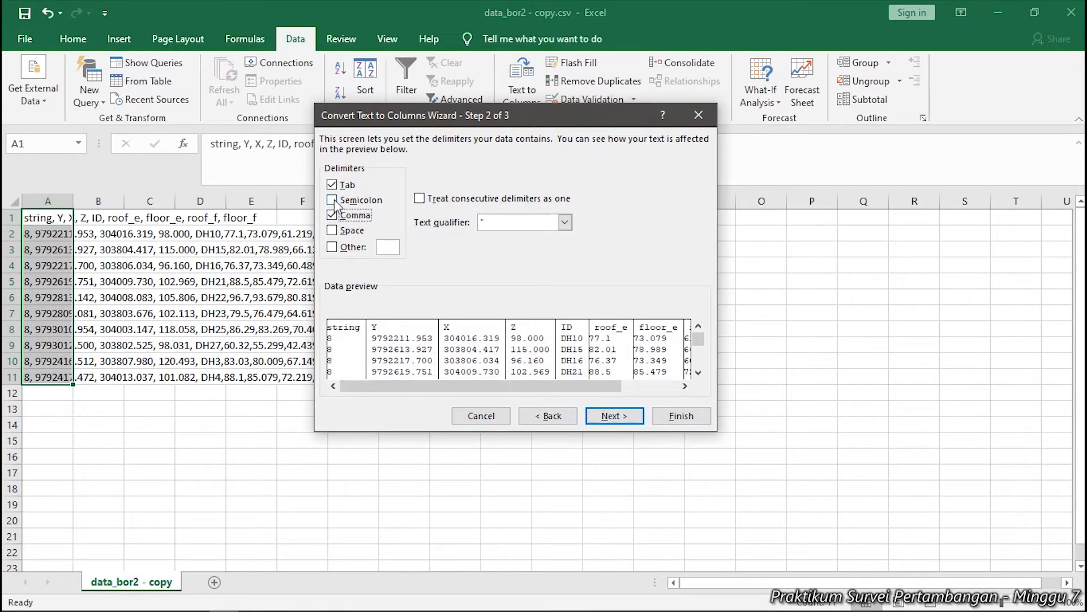
pyautogui.click(332, 184)
pyautogui.click(621, 417)
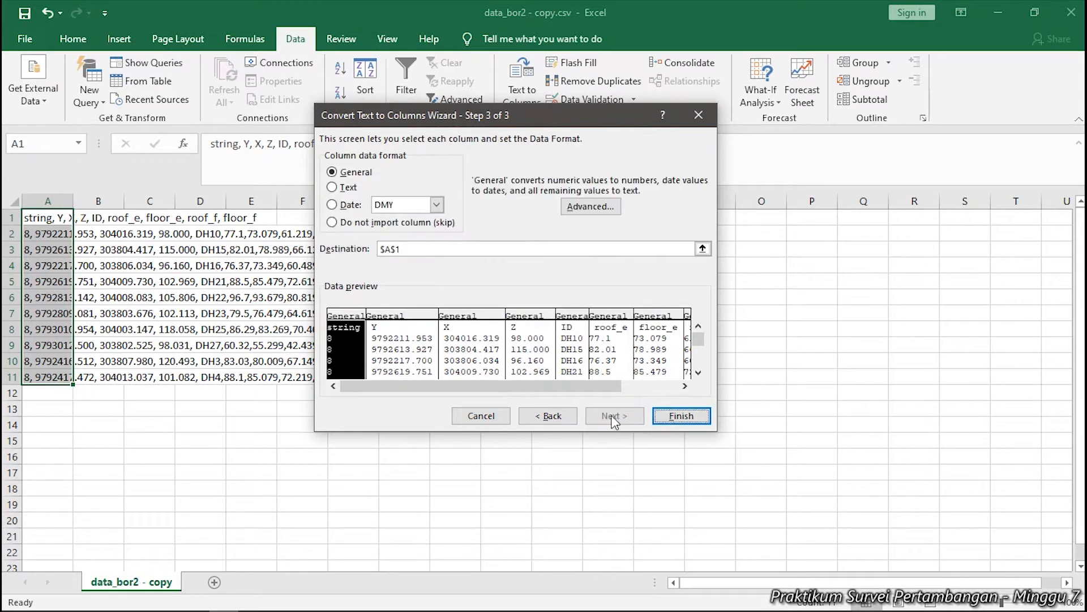
pyautogui.click(674, 416)
pyautogui.click(507, 393)
pyautogui.click(266, 249)
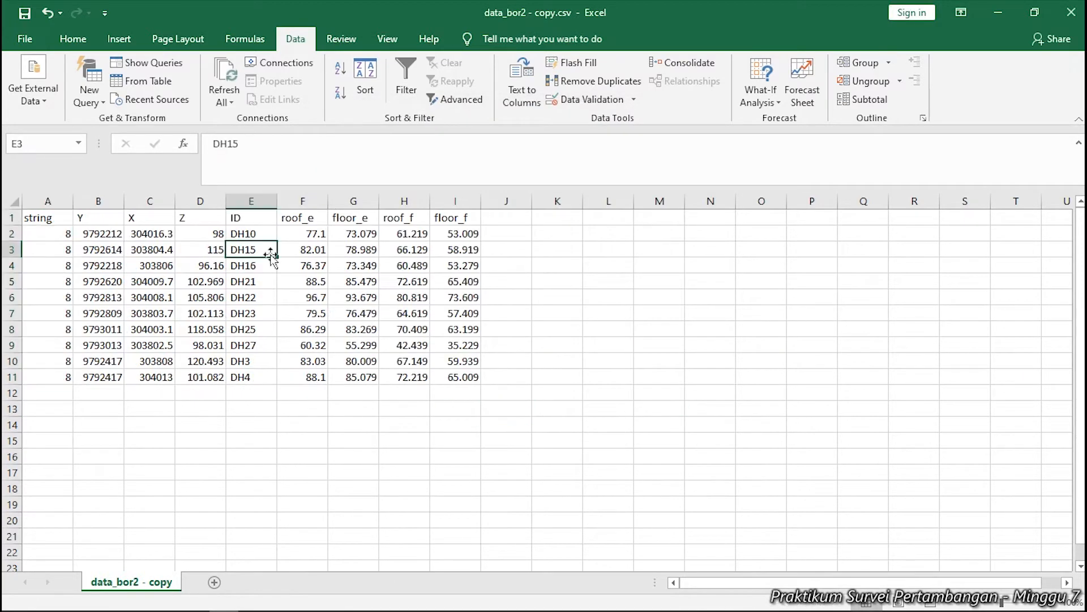
pyautogui.click(317, 237)
pyautogui.click(399, 267)
pyautogui.click(450, 389)
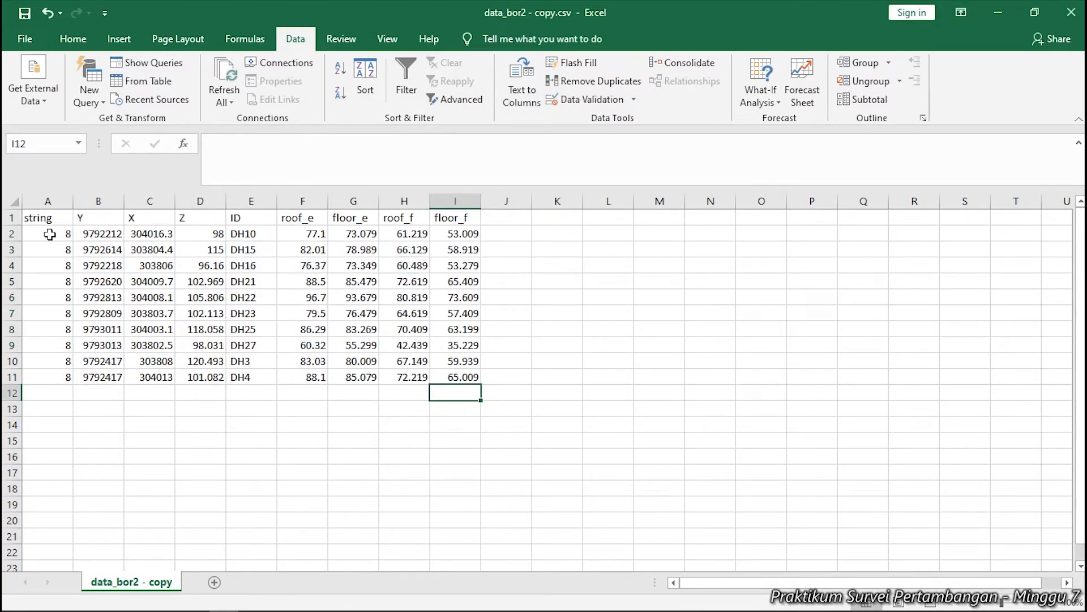
# Add the column headers vol_ob, vol_e, vol_ib and vol_f in cells J1 to M1.
pyautogui.click(502, 222)
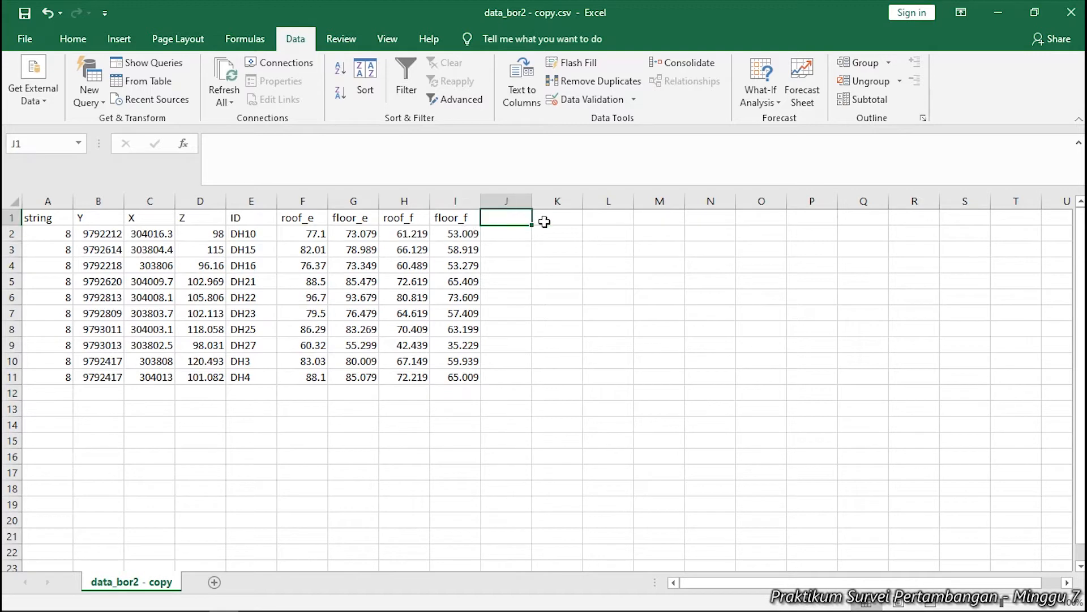
pyautogui.write('vol')
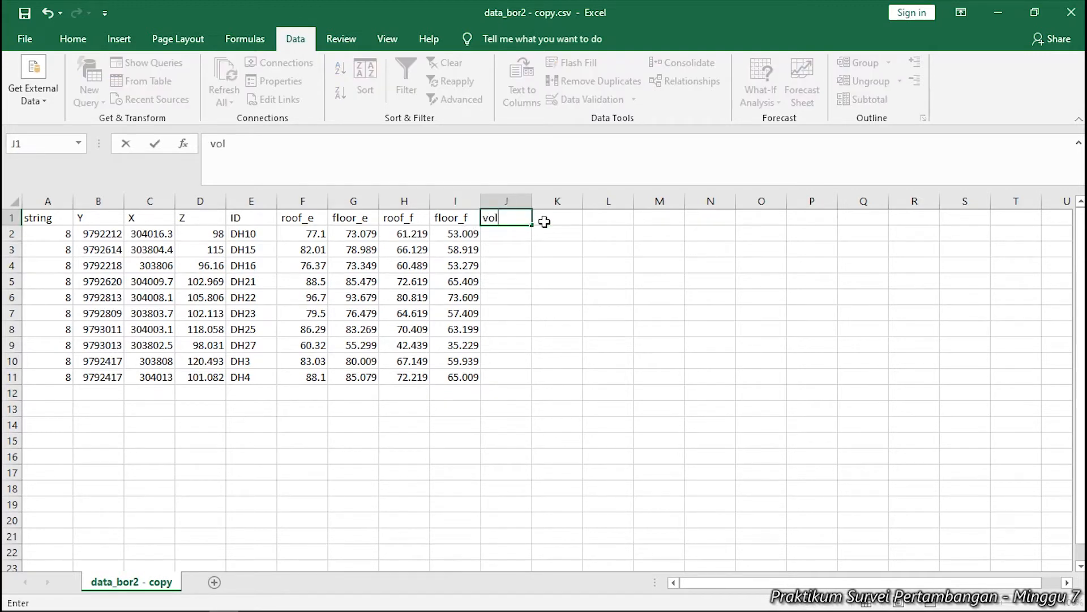
pyautogui.write('_Ob')
pyautogui.press('BackSpace')
pyautogui.write('ob')
pyautogui.click(544, 221)
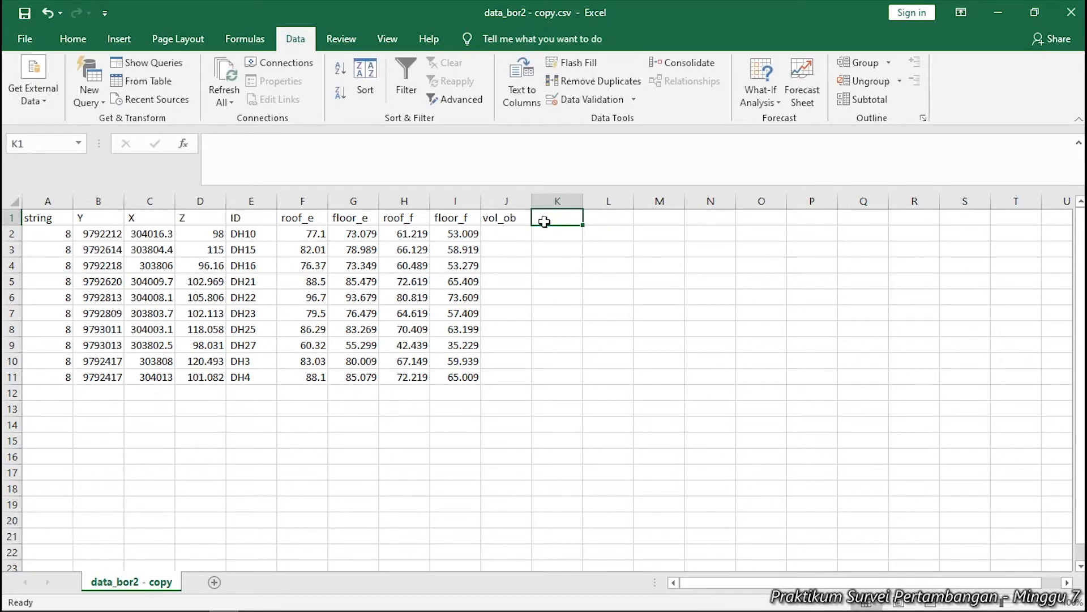
pyautogui.write('vol')
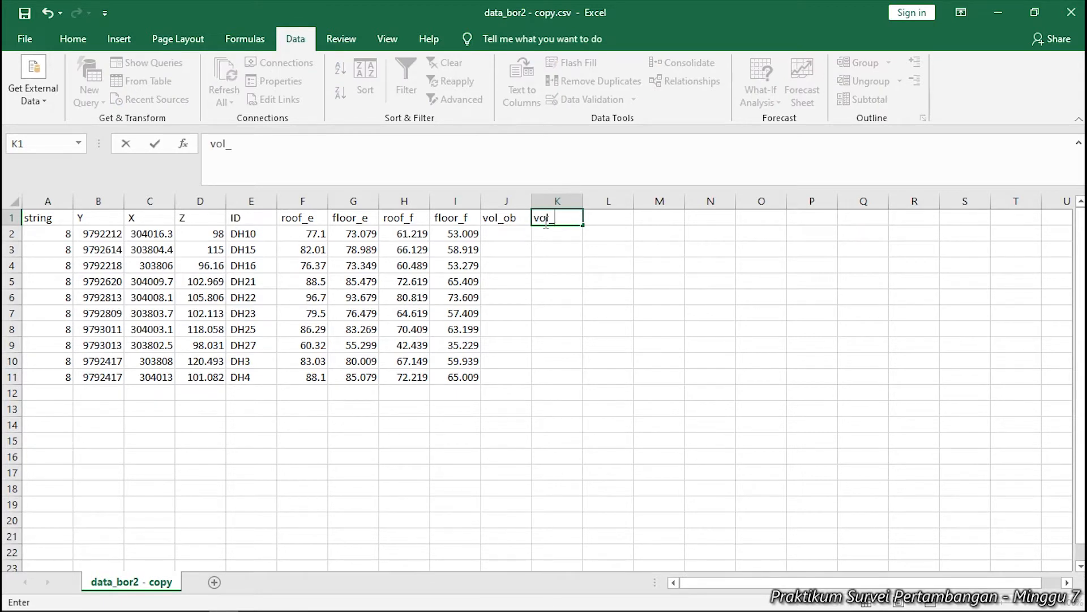
pyautogui.write('_e')
pyautogui.press('Tab')
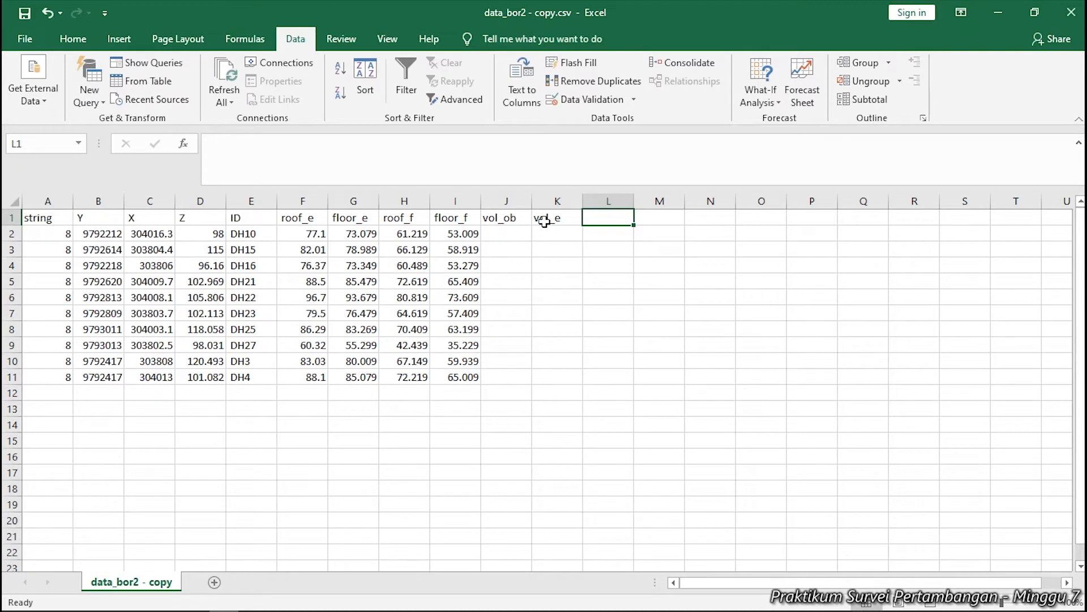
pyautogui.write('vol_ib')
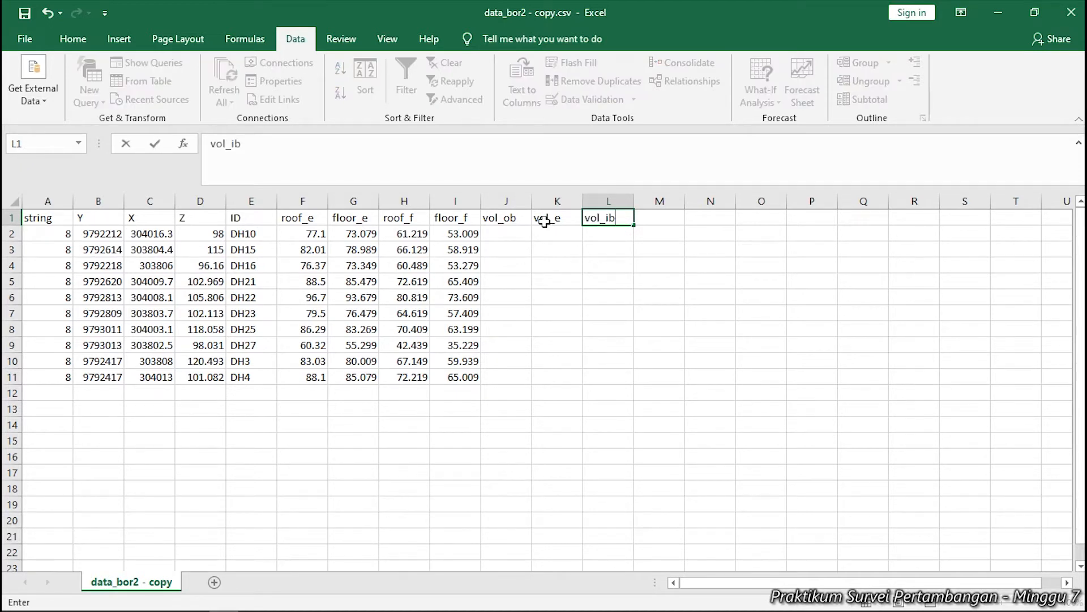
pyautogui.press('Tab')
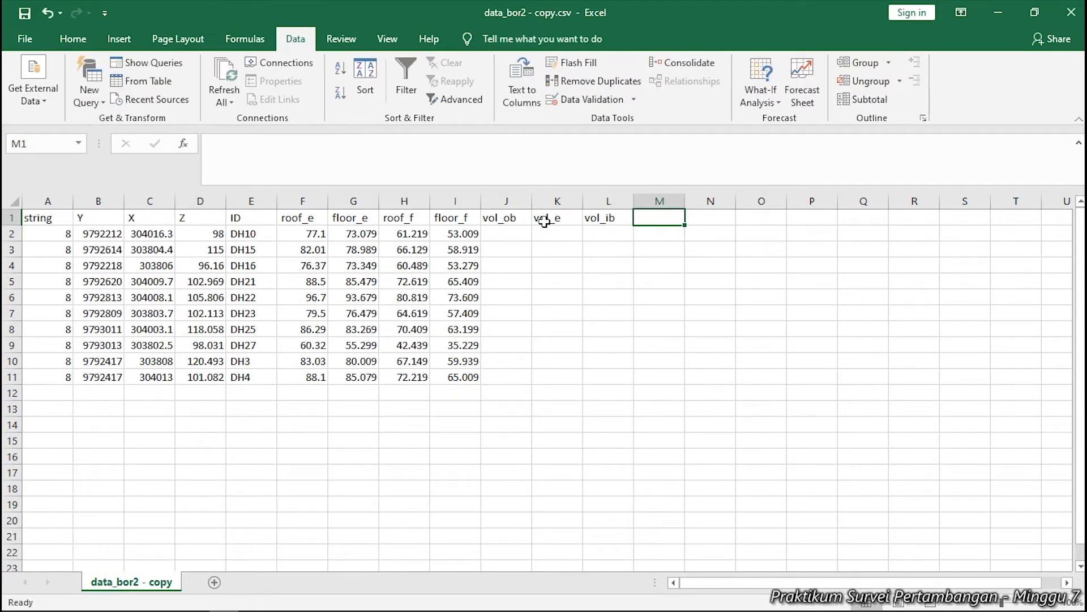
pyautogui.write('vol_')
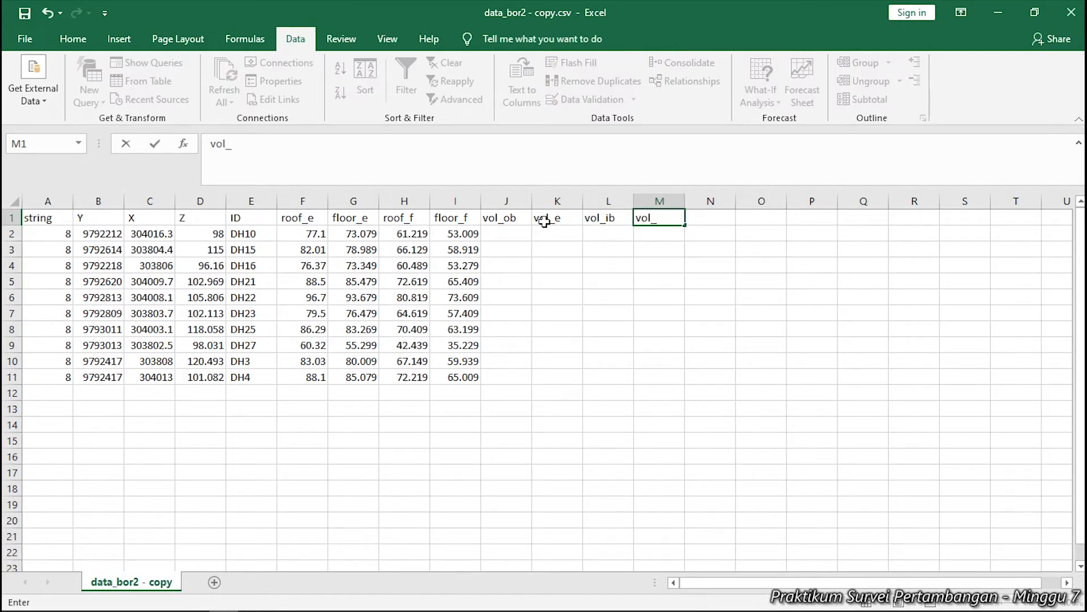
pyautogui.write('f')
pyautogui.press('Return')
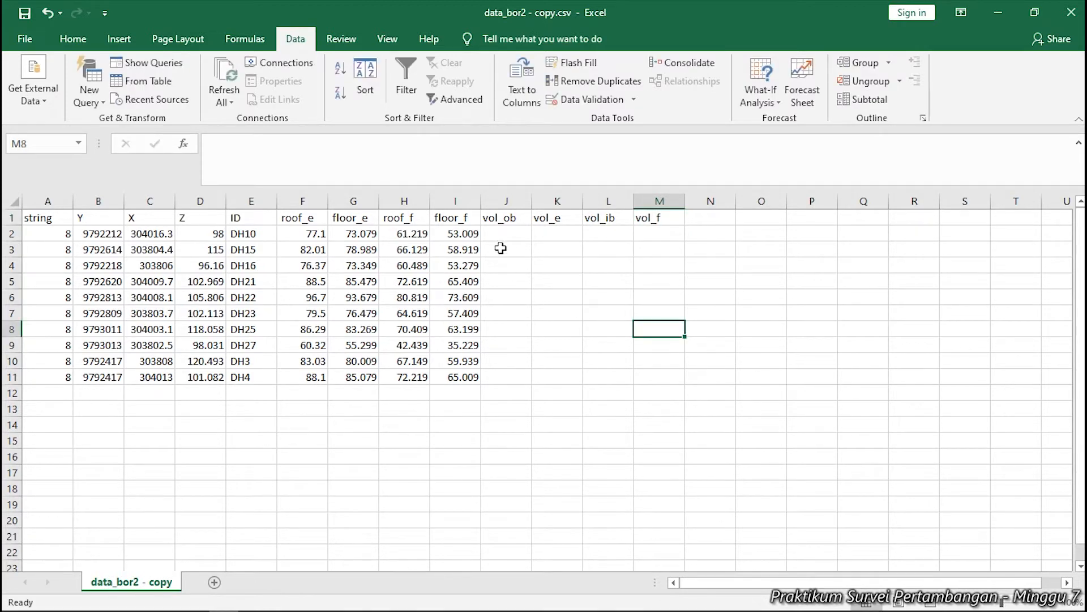
# Begin the overburden volume formula in J2 as =(D2-F2)*, subtracting roof_e from Z.
pyautogui.click(521, 233)
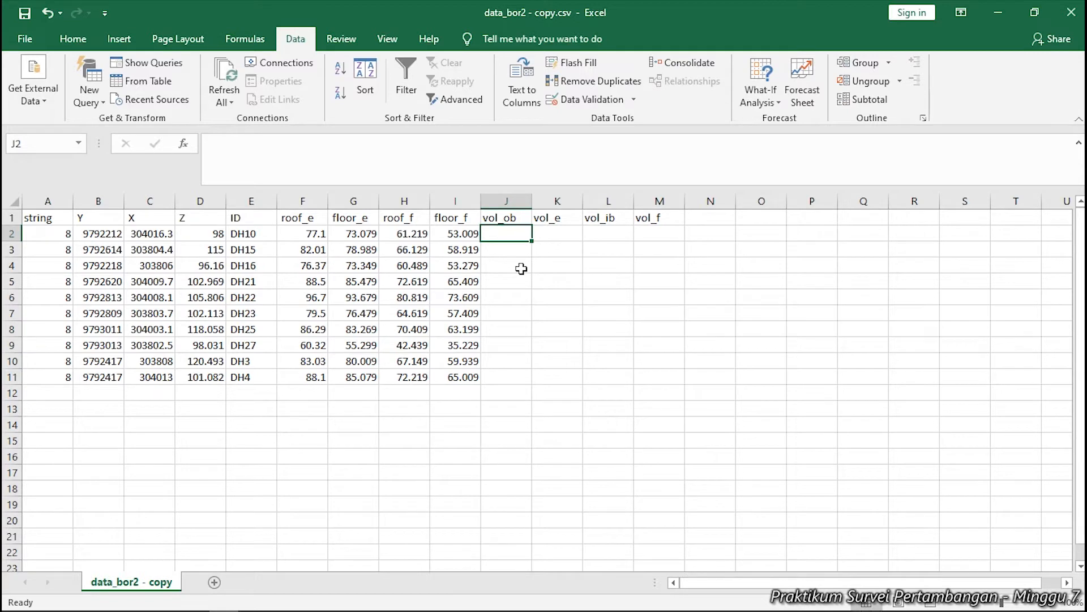
pyautogui.doubleClick(513, 229)
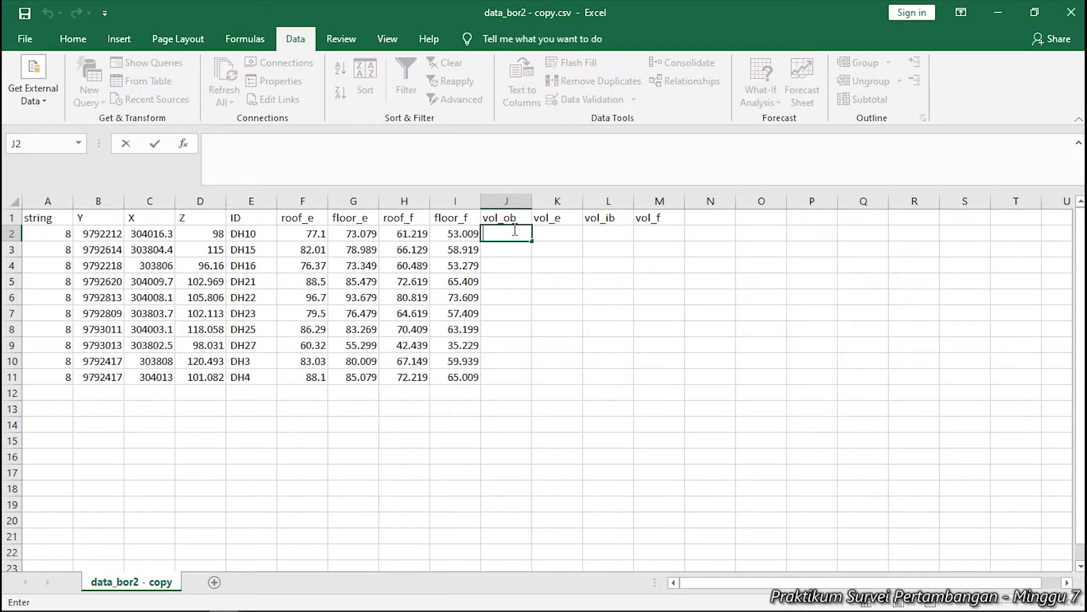
pyautogui.write('=')
pyautogui.click(202, 233)
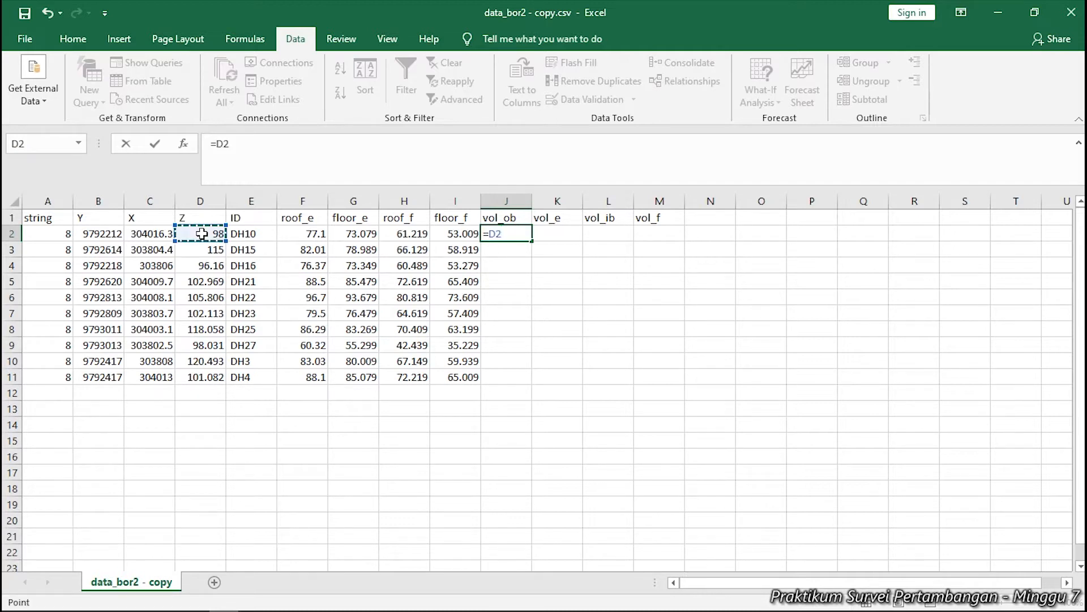
pyautogui.write('-')
pyautogui.click(297, 234)
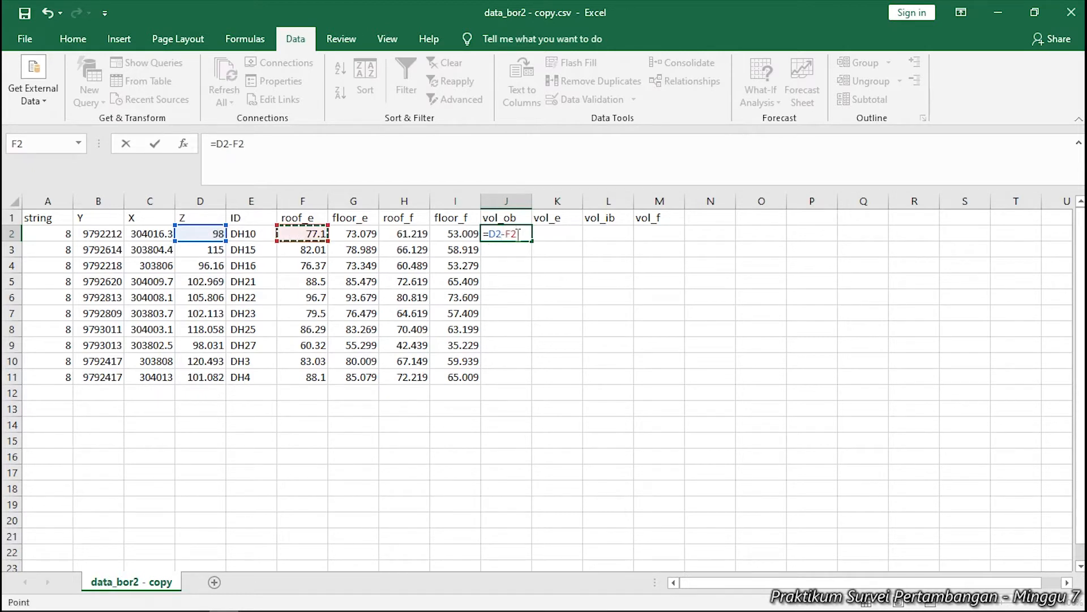
pyautogui.click(518, 233)
pyautogui.write('(')
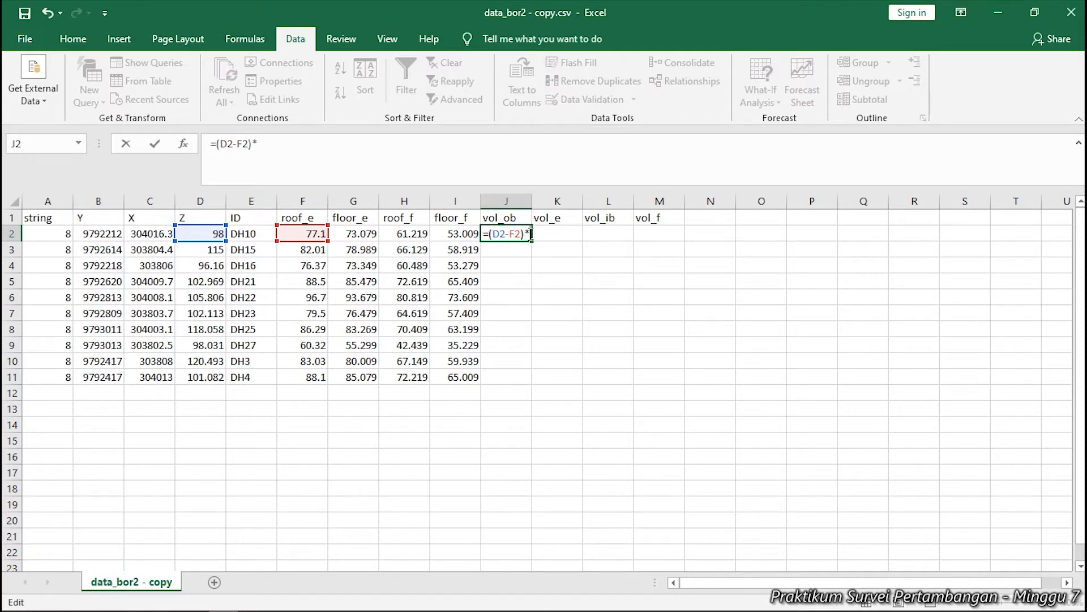
# Switch to Surpac, make block_model1.str the active layer and inspect the segment properties of the block around DH27.
pyautogui.moveTo(436, 603)
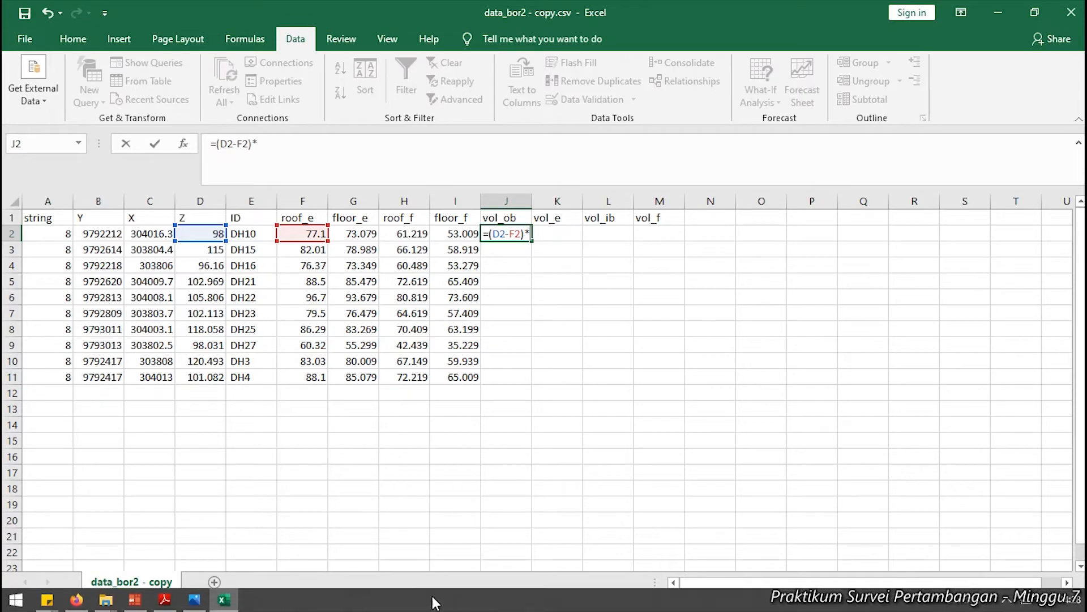
pyautogui.click(136, 600)
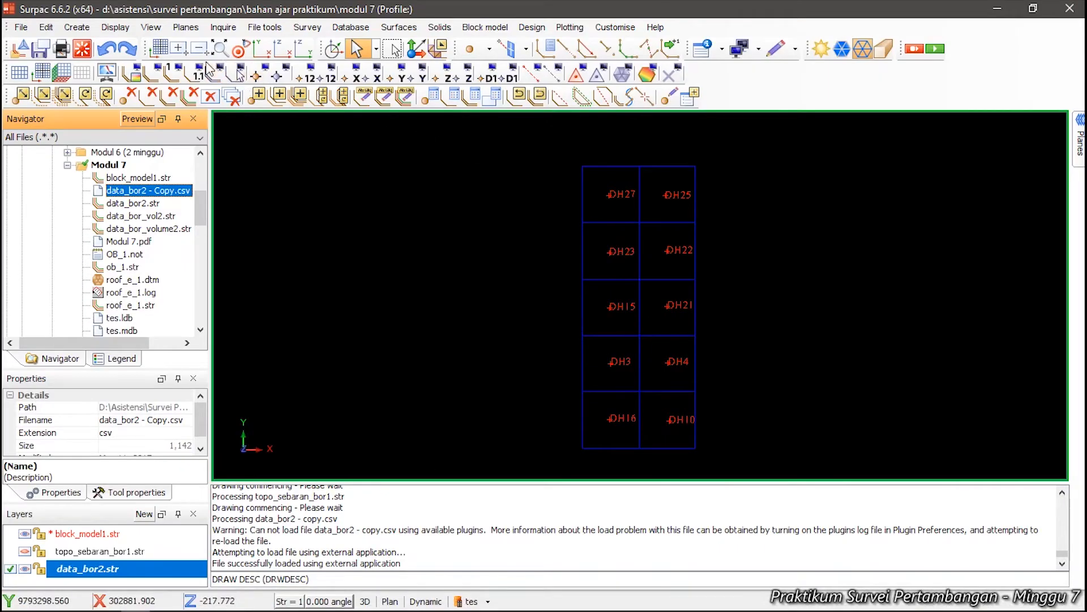
pyautogui.click(223, 27)
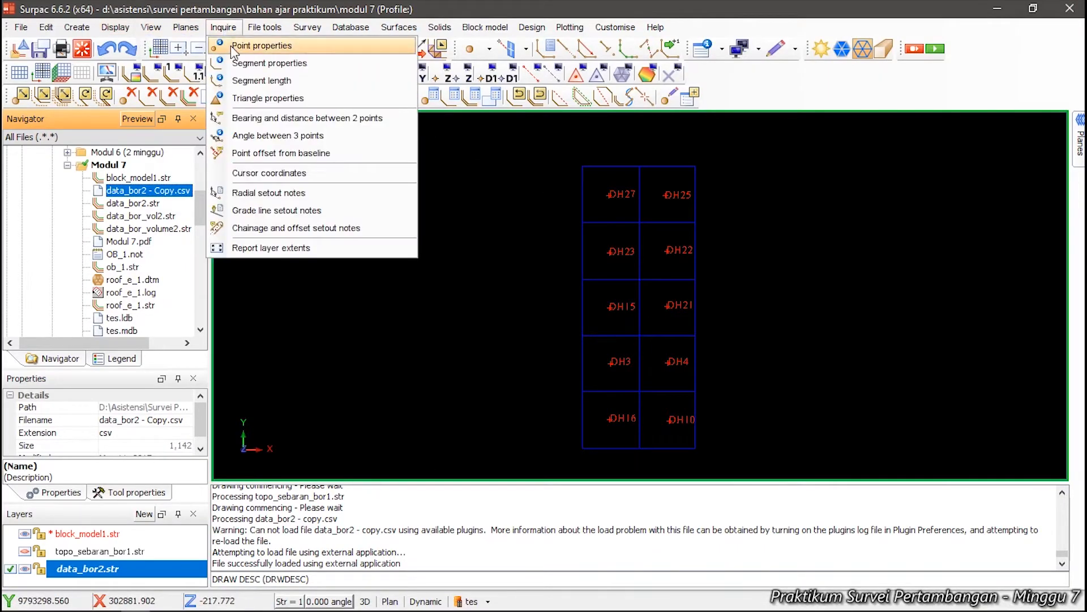
pyautogui.click(252, 63)
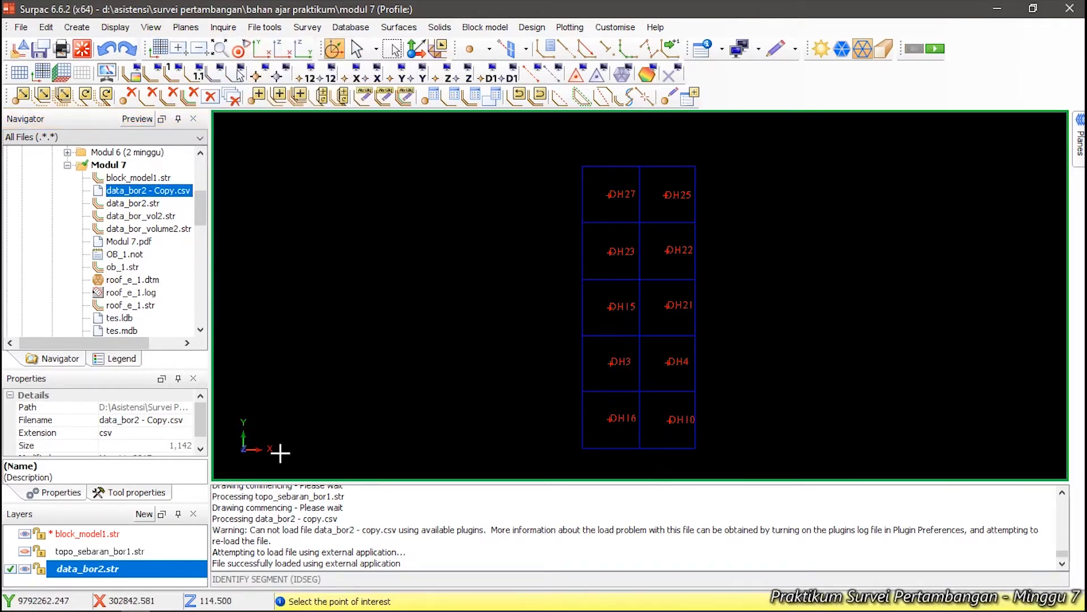
pyautogui.click(116, 535)
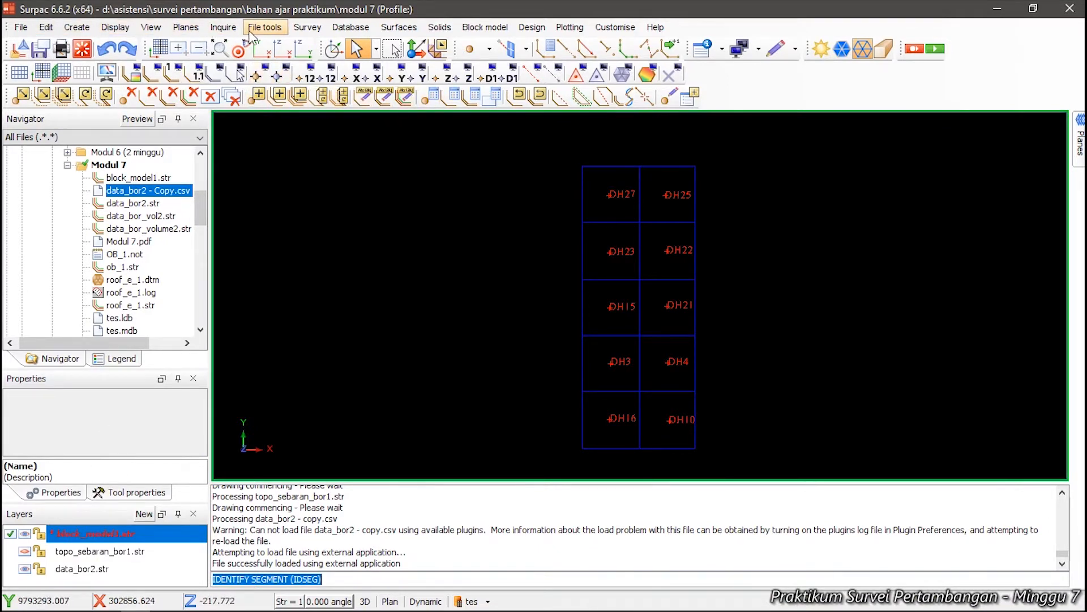
pyautogui.click(223, 27)
pyautogui.click(255, 63)
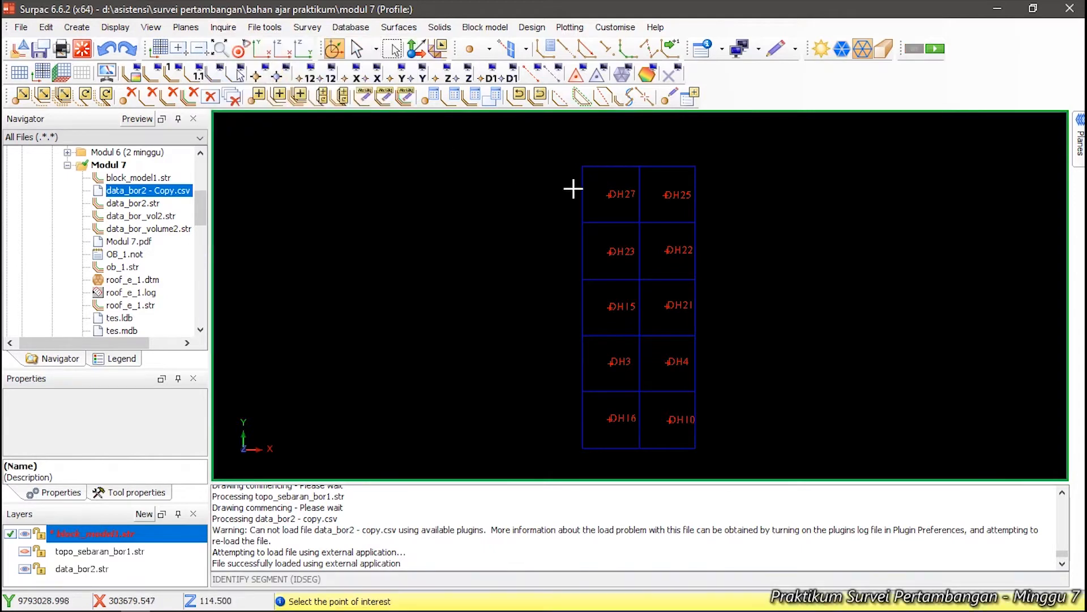
pyautogui.click(619, 167)
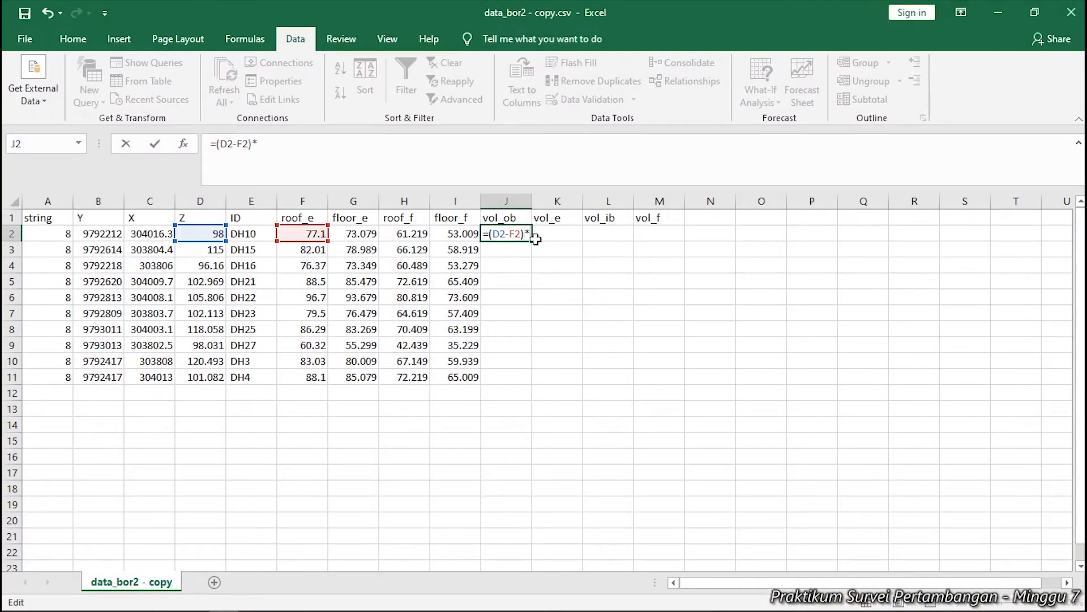
# Back in Excel, complete the J2 formula as =(D2-F2)*40000, fill it down to J11 and check the copied formula in J3.
pyautogui.write('0000')
pyautogui.press('Return')
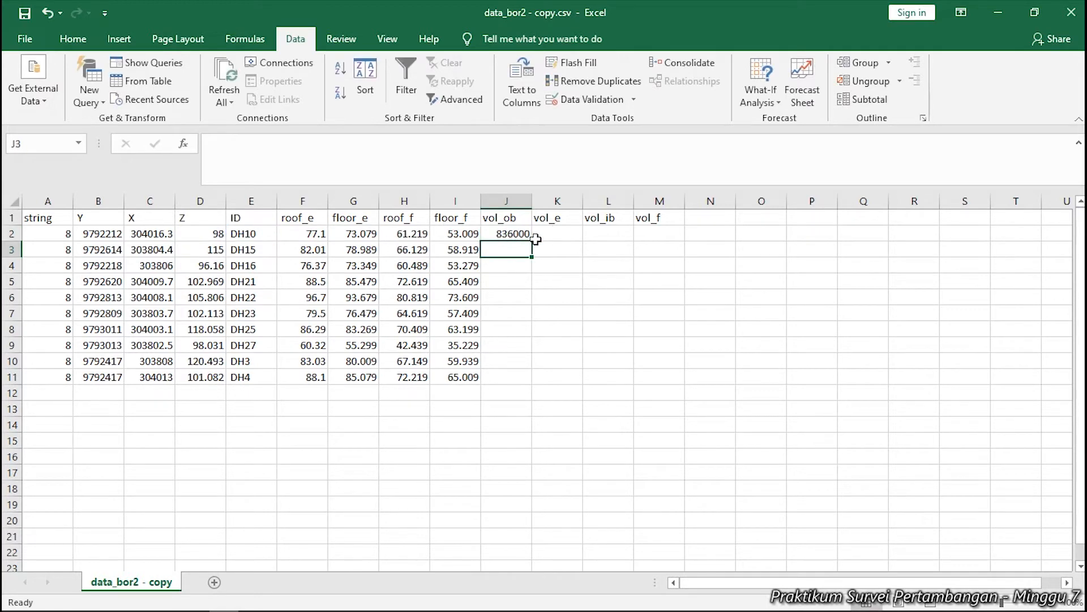
pyautogui.click(526, 235)
pyautogui.moveTo(531, 240); pyautogui.dragTo(532, 384)
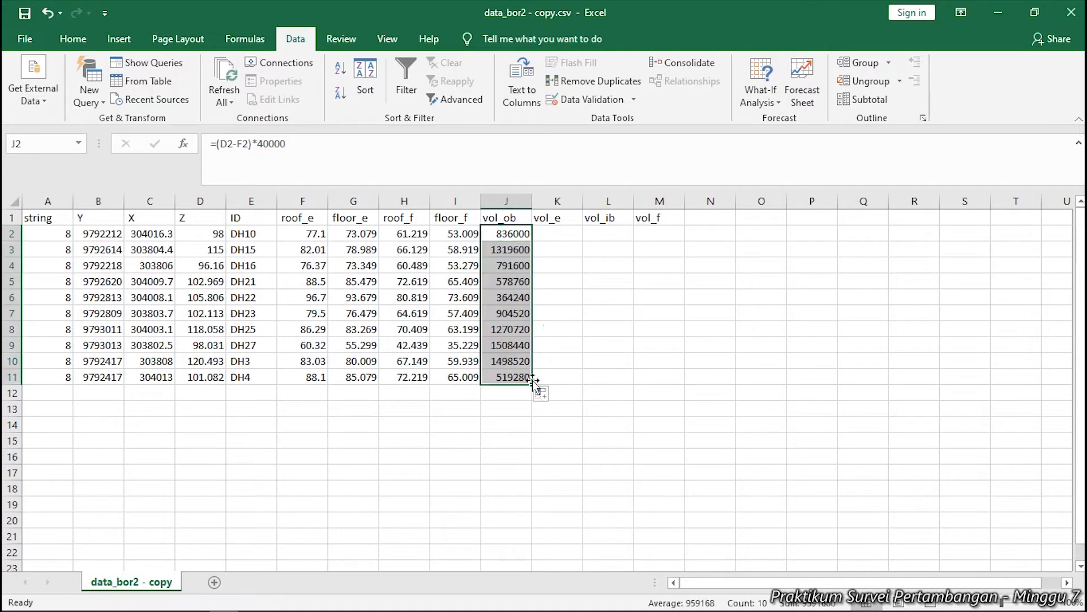
pyautogui.click(527, 258)
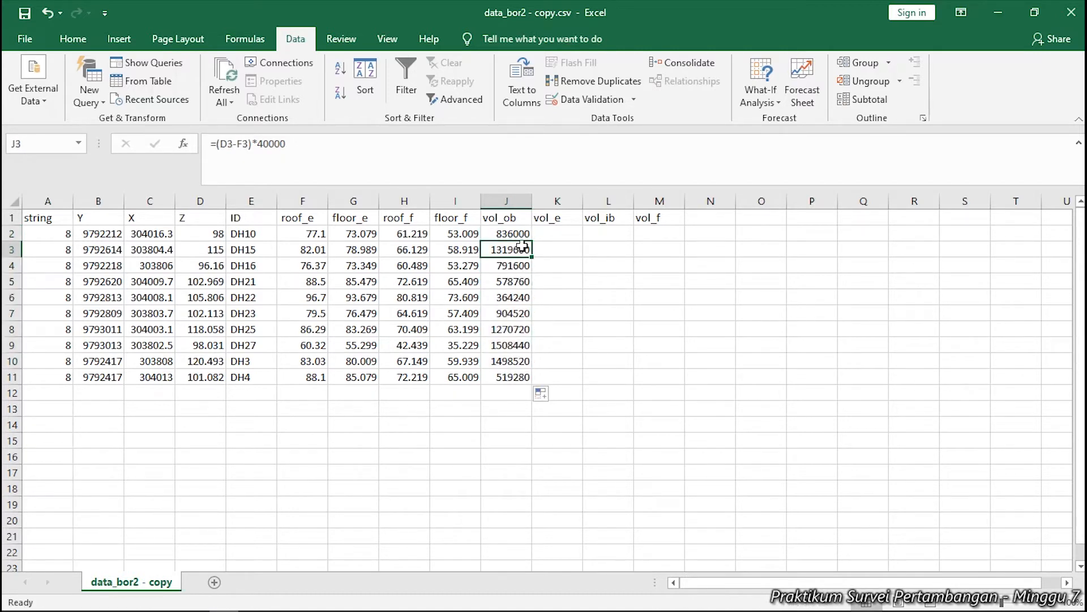
pyautogui.doubleClick(521, 248)
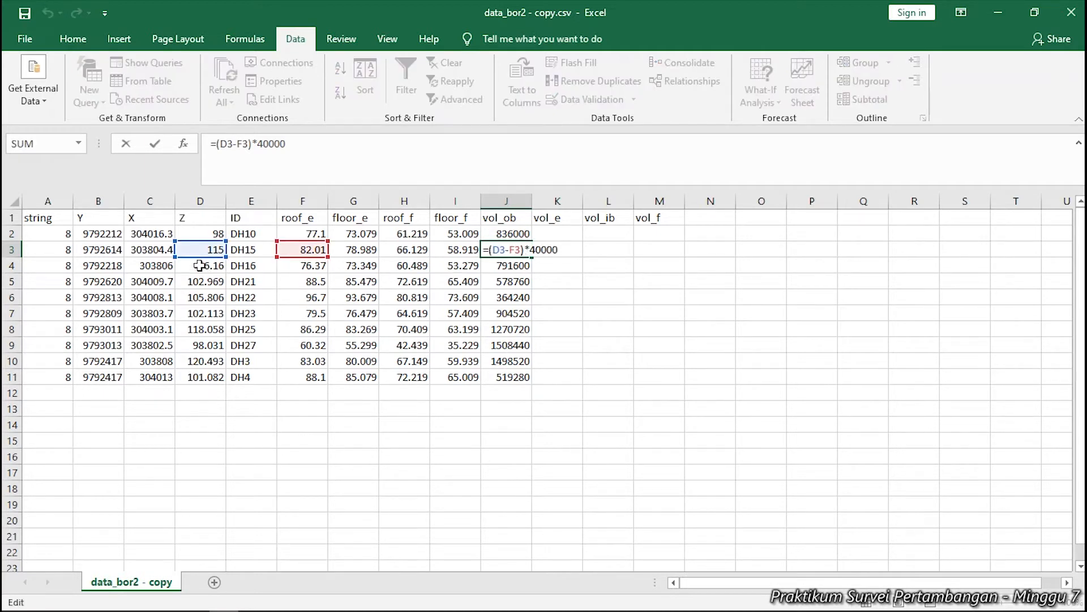
pyautogui.press('Escape')
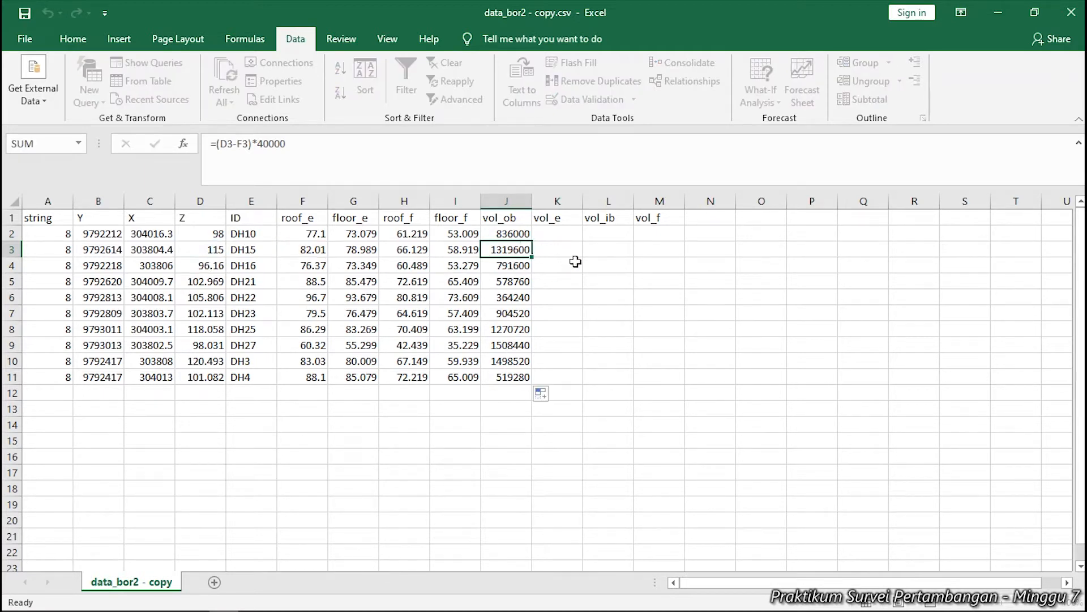
# Enter the seam E volume formula =(F2-G2)*40000 in K2 and fill it down to K11.
pyautogui.click(557, 233)
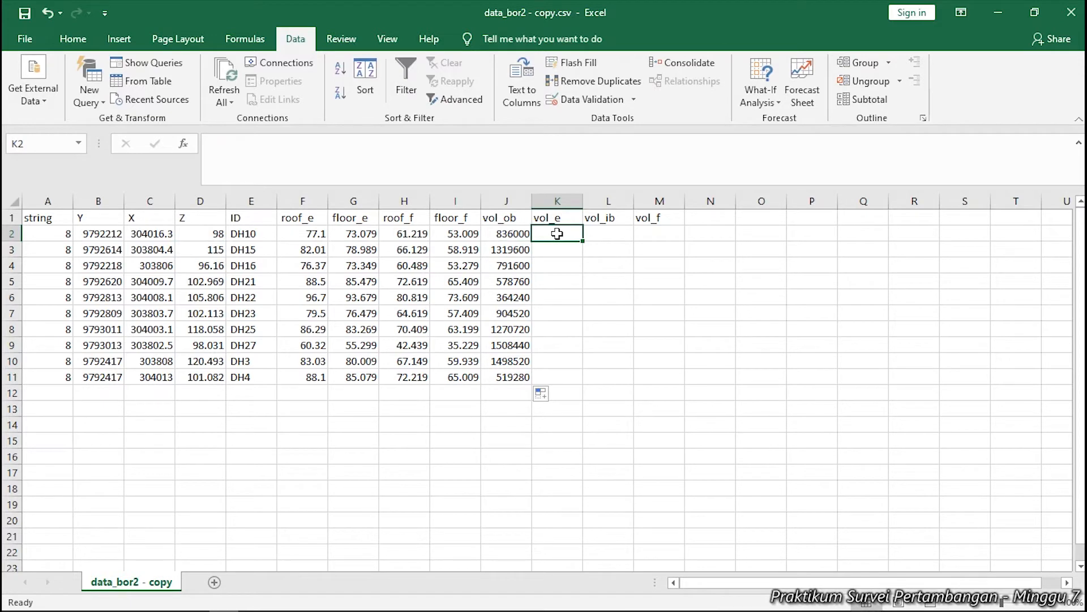
pyautogui.click(517, 233)
pyautogui.click(563, 231)
pyautogui.doubleClick(571, 231)
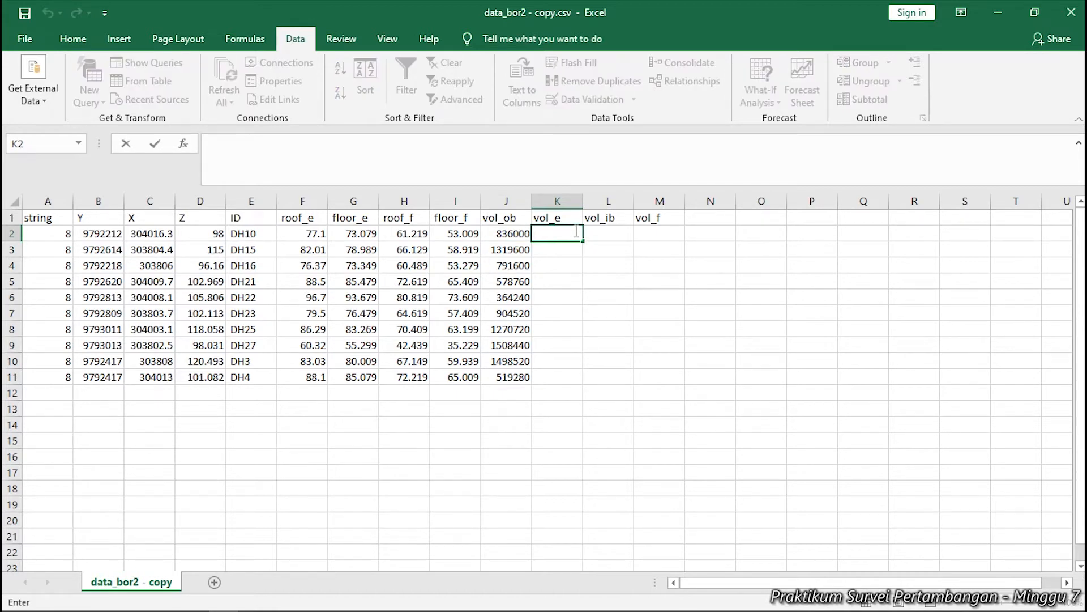
pyautogui.write('=(')
pyautogui.click(315, 233)
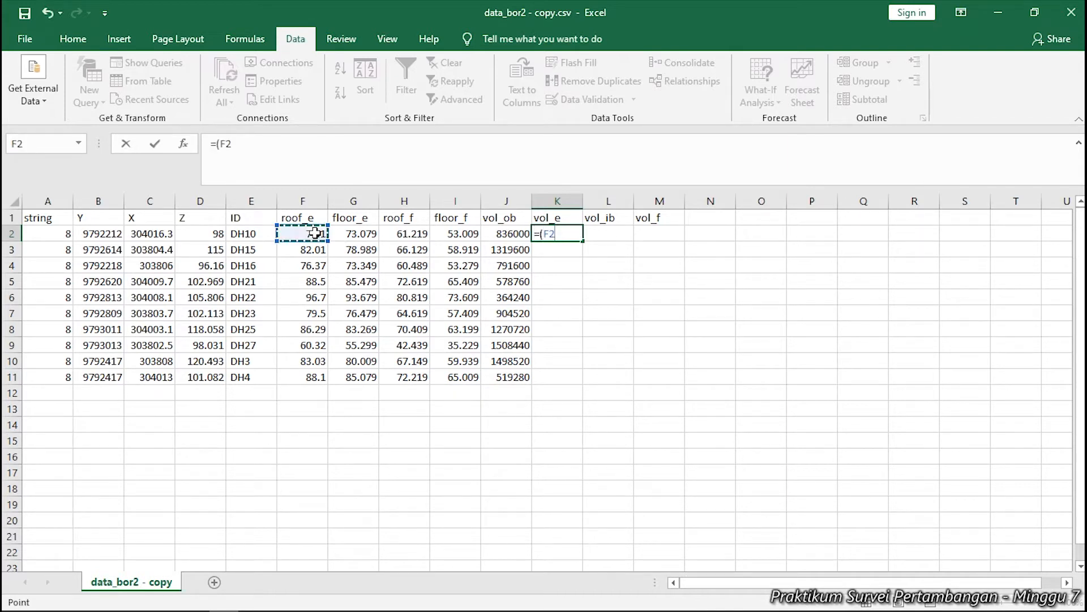
pyautogui.write('-')
pyautogui.click(355, 234)
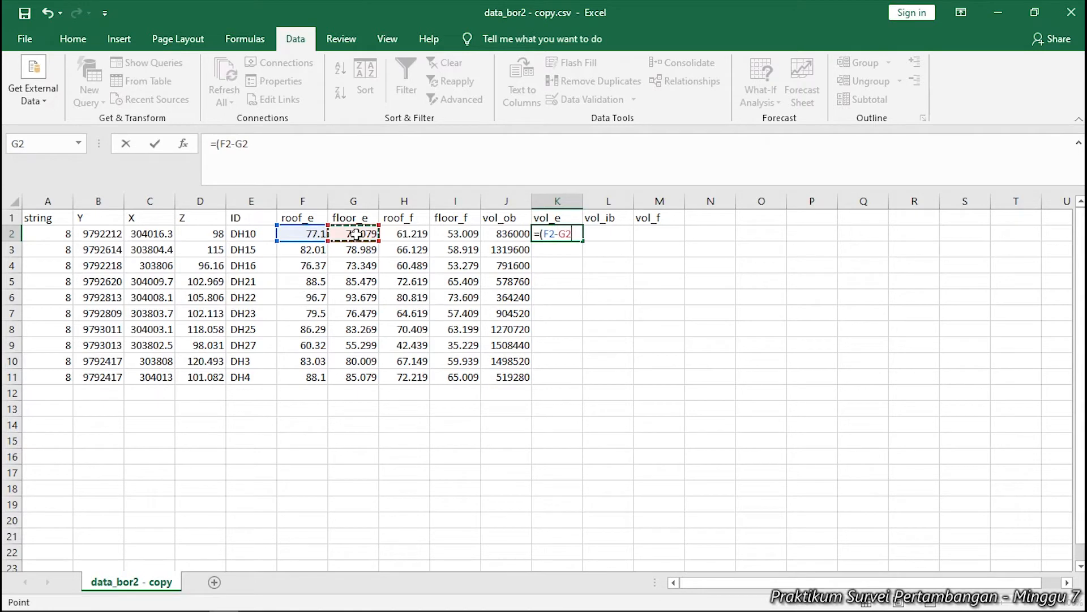
pyautogui.write(')*40000')
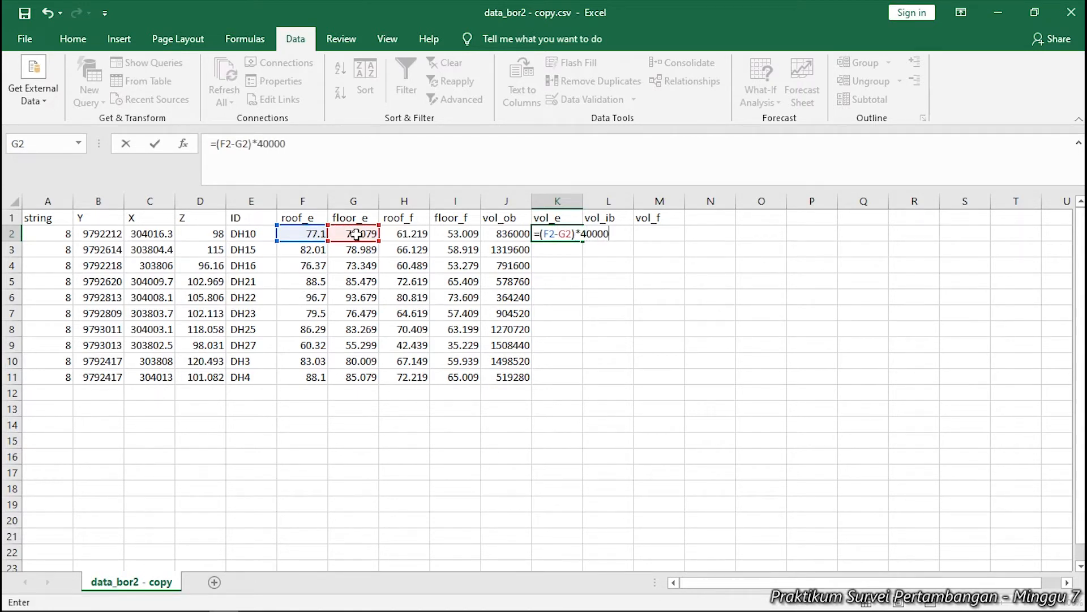
pyautogui.press('Return')
pyautogui.click(575, 235)
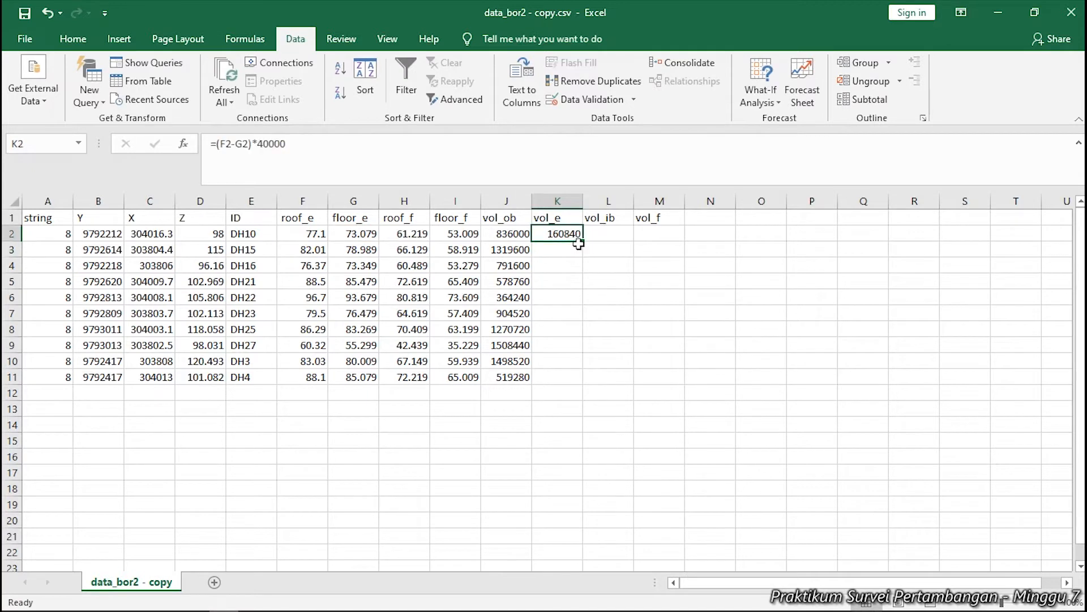
pyautogui.moveTo(578, 243); pyautogui.dragTo(578, 381)
pyautogui.click(715, 326)
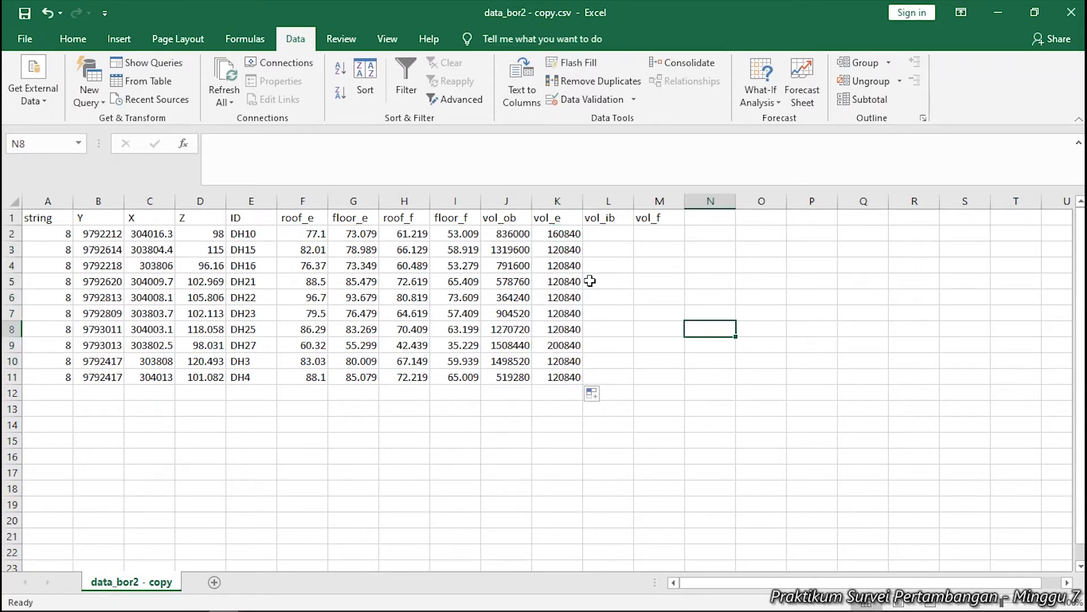
pyautogui.click(566, 234)
pyautogui.click(613, 236)
pyautogui.click(642, 249)
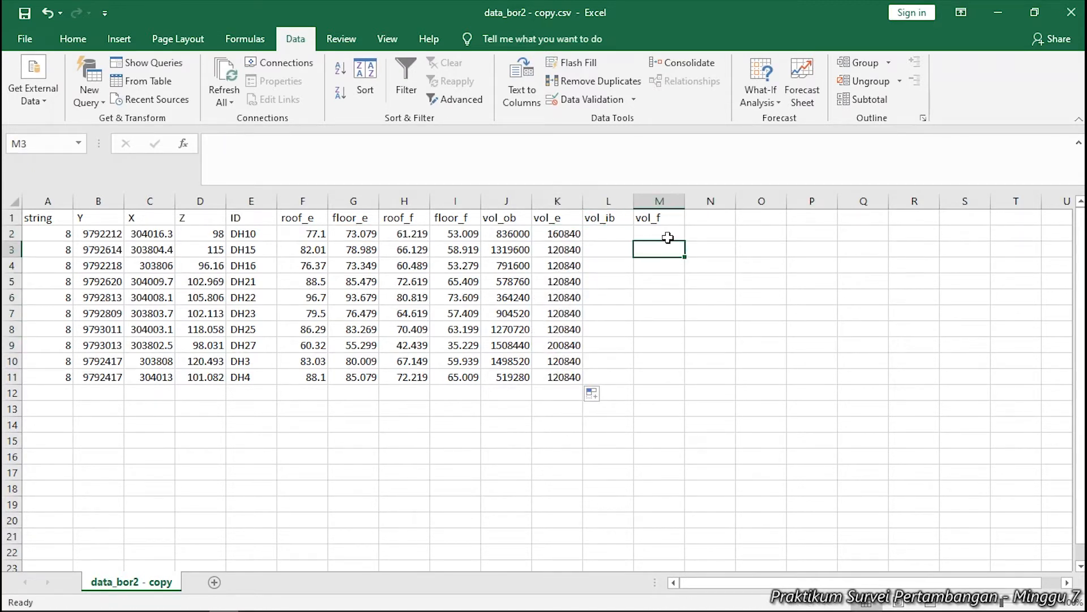
pyautogui.click(600, 233)
pyautogui.click(659, 233)
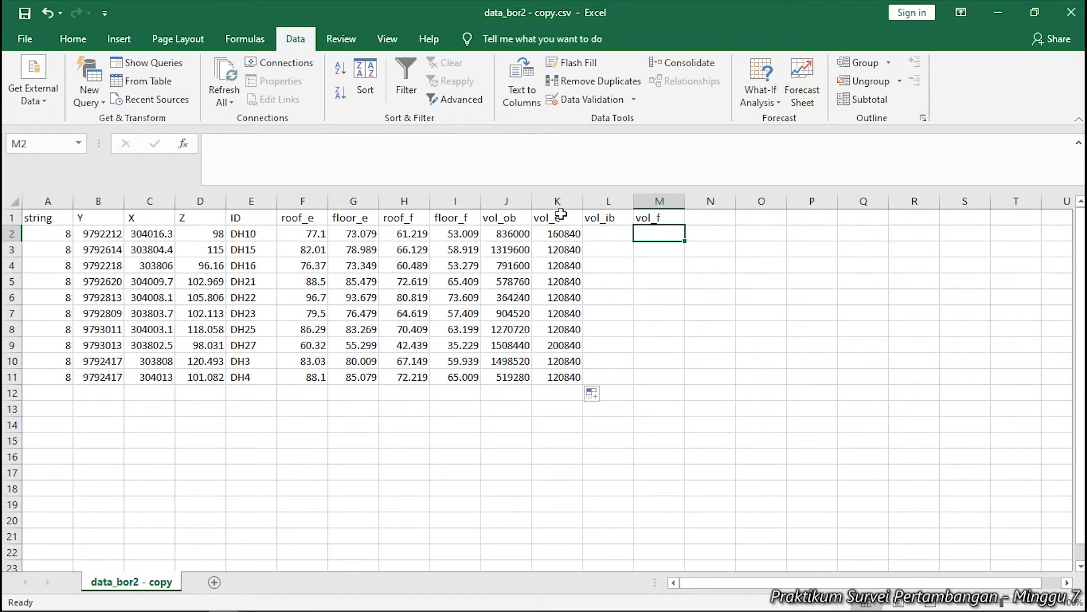
# Enter the interburden volume formula =(G2-H2)*40000 in L2 and fill it down to L11.
pyautogui.click(606, 236)
pyautogui.write('=(')
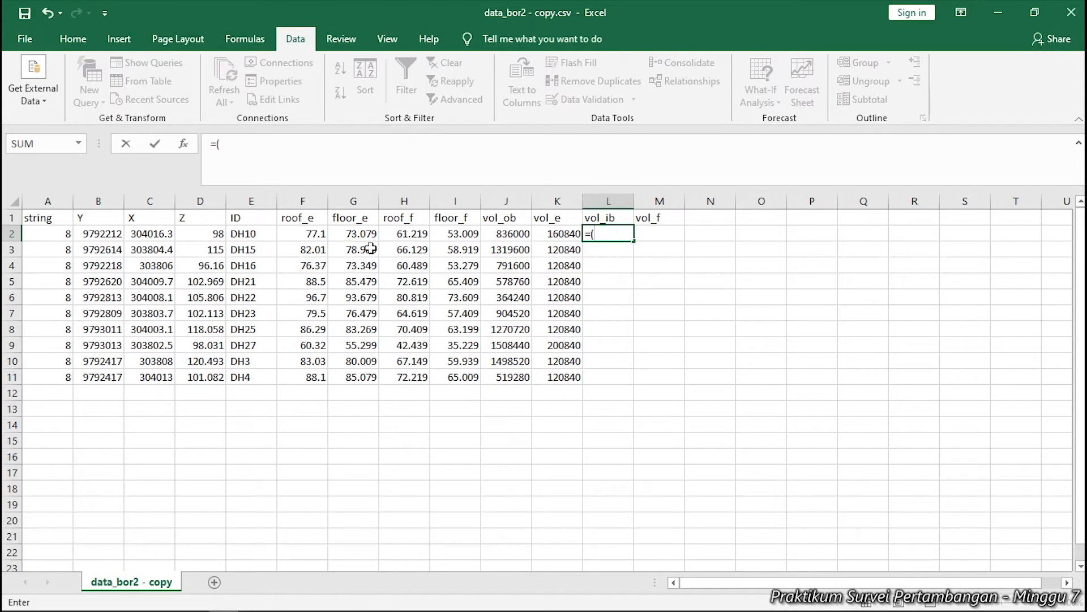
pyautogui.click(358, 232)
pyautogui.write('-')
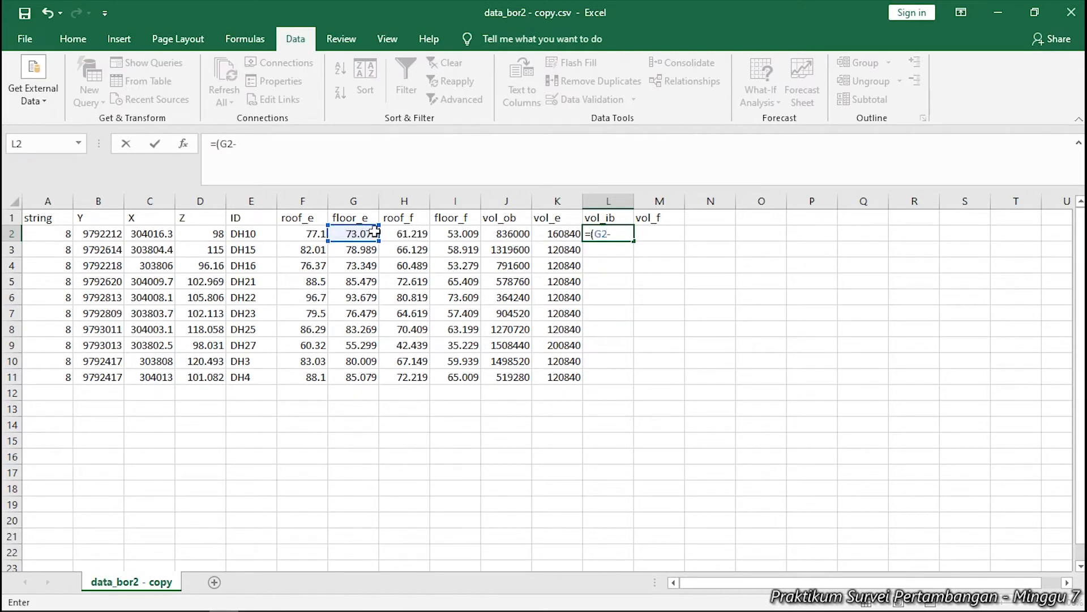
pyautogui.click(393, 231)
pyautogui.write(')')
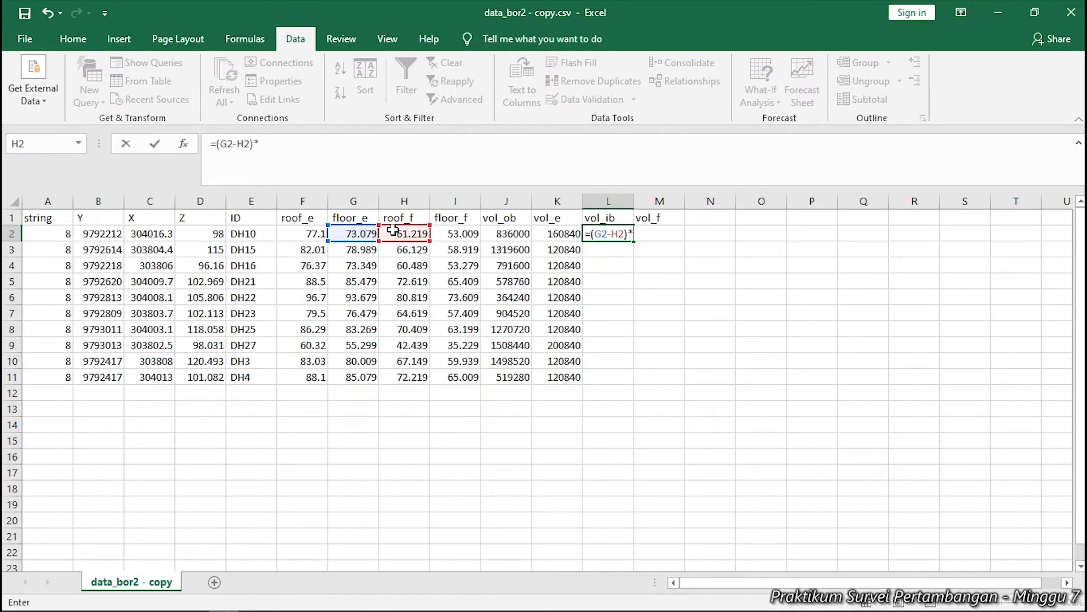
pyautogui.write('*40000')
pyautogui.press('Return')
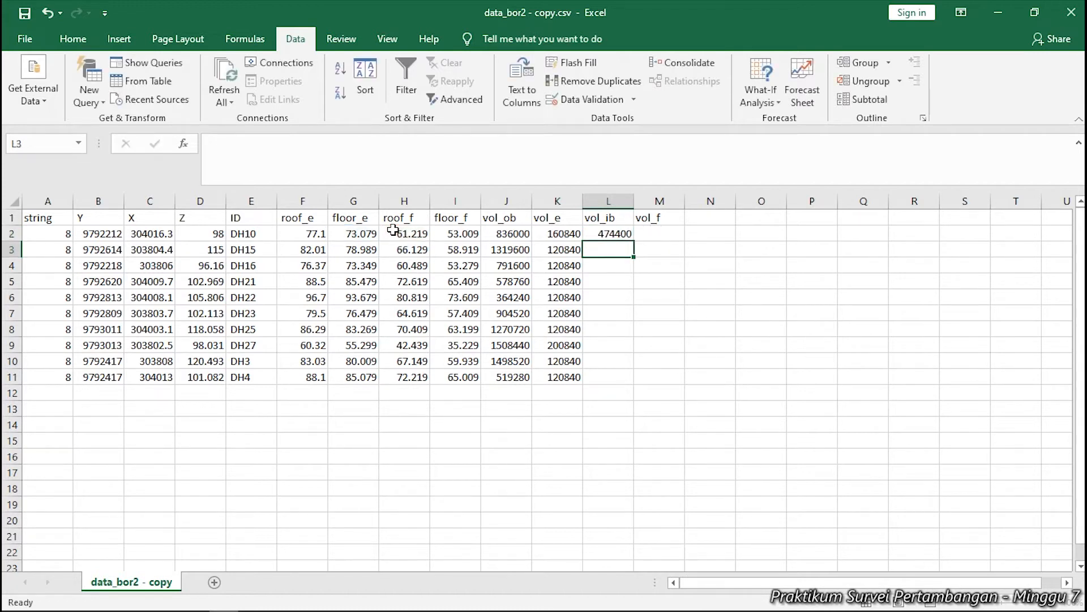
pyautogui.click(628, 236)
pyautogui.moveTo(634, 245); pyautogui.dragTo(627, 379)
# Enter the seam F volume formula =(H2-I2)*40000 in M2.
pyautogui.click(657, 232)
pyautogui.write('=')
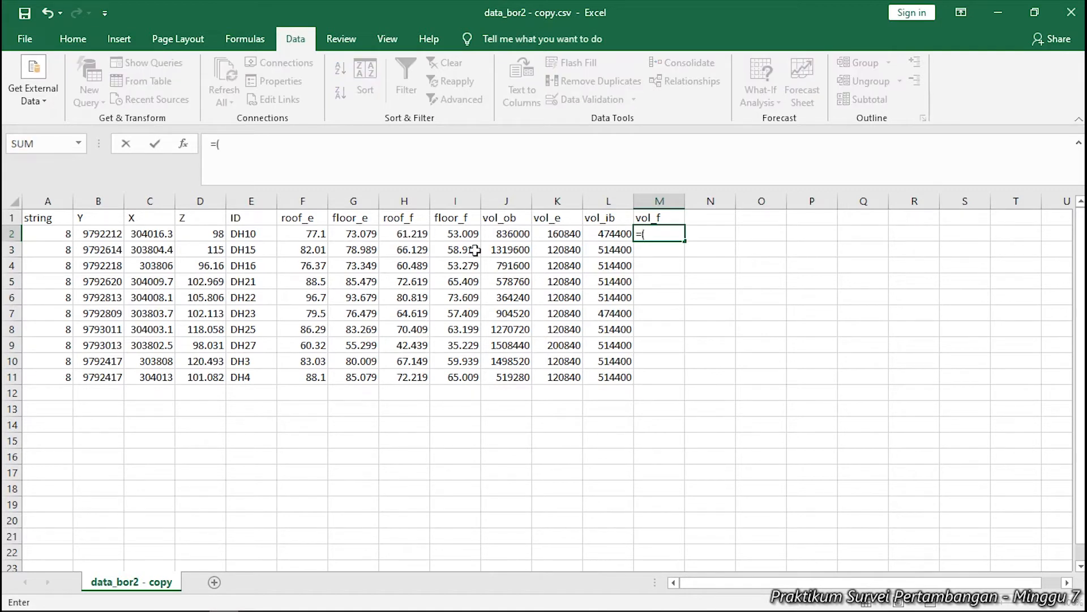
pyautogui.write('(')
pyautogui.click(416, 234)
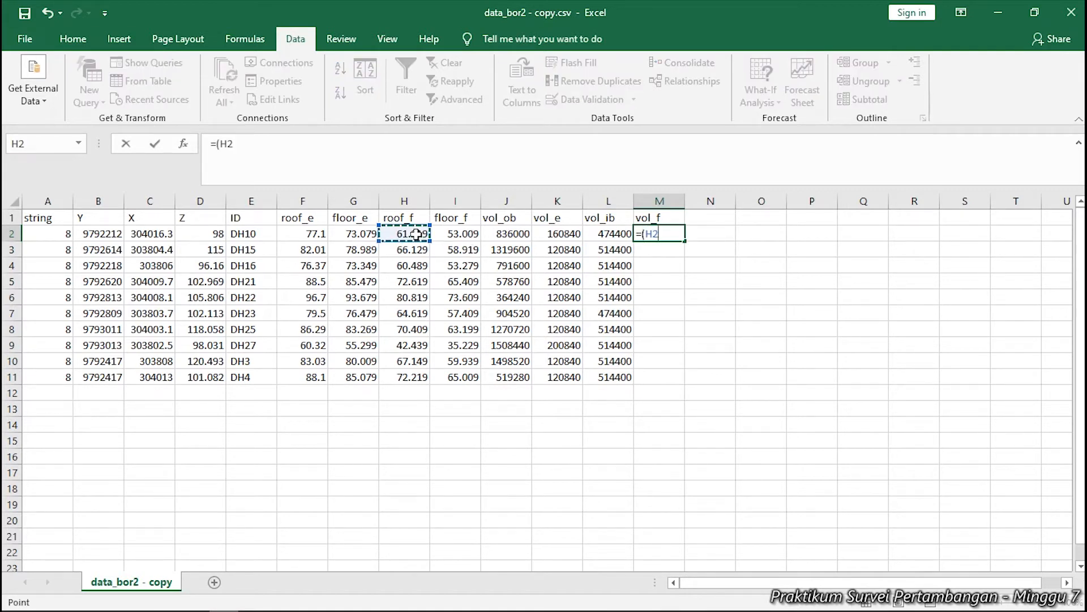
pyautogui.write('-')
pyautogui.click(456, 232)
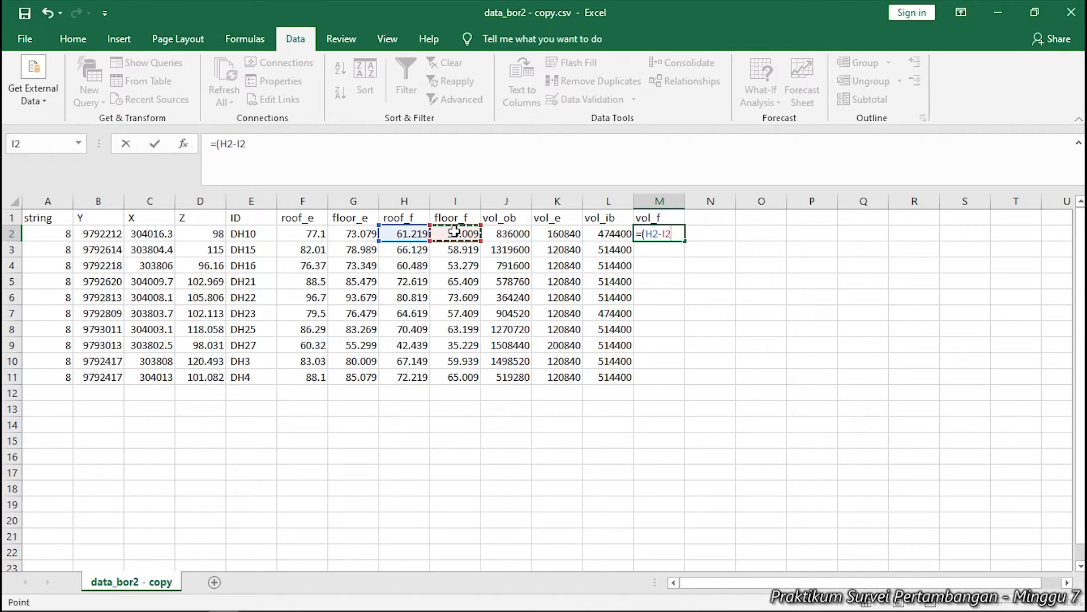
pyautogui.write(')*40000')
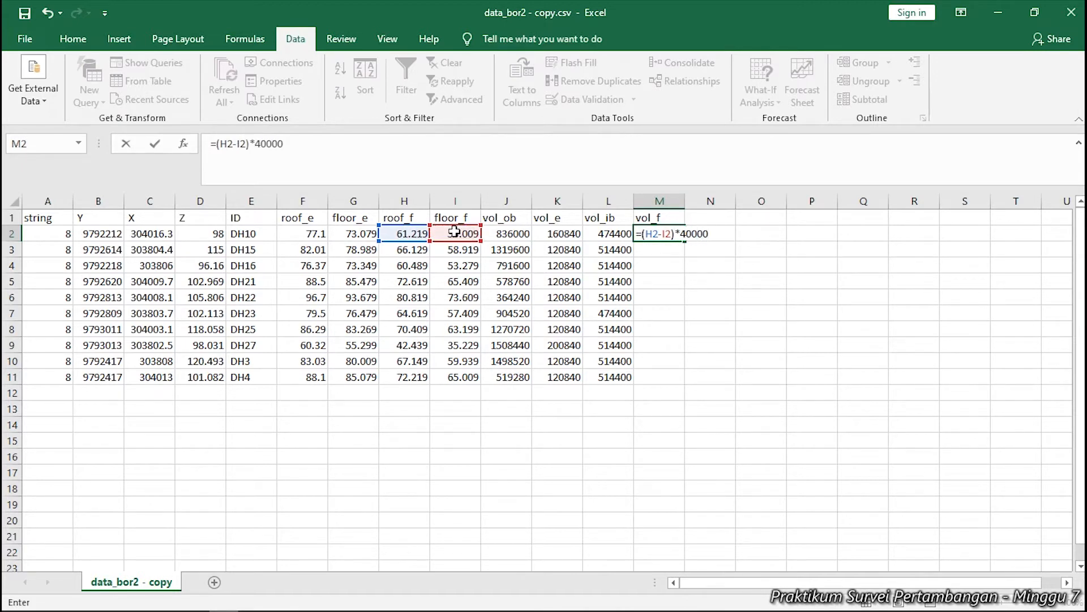
pyautogui.press('Return')
pyautogui.click(659, 237)
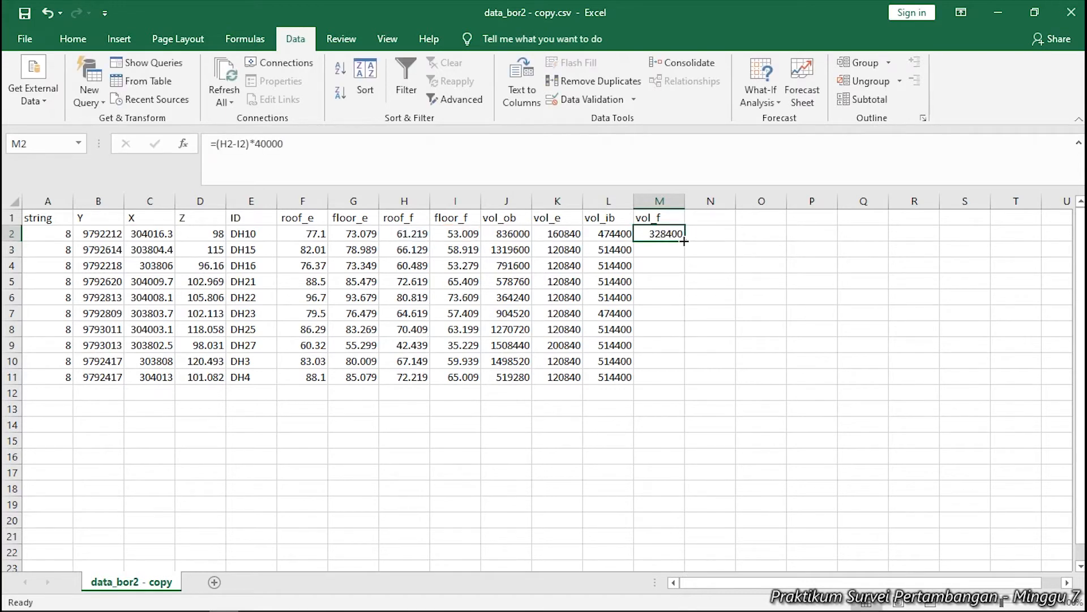
# Fill the seam F volume formula down to M11 and check the formula in M2.
pyautogui.doubleClick(684, 241)
pyautogui.click(762, 294)
pyautogui.click(674, 233)
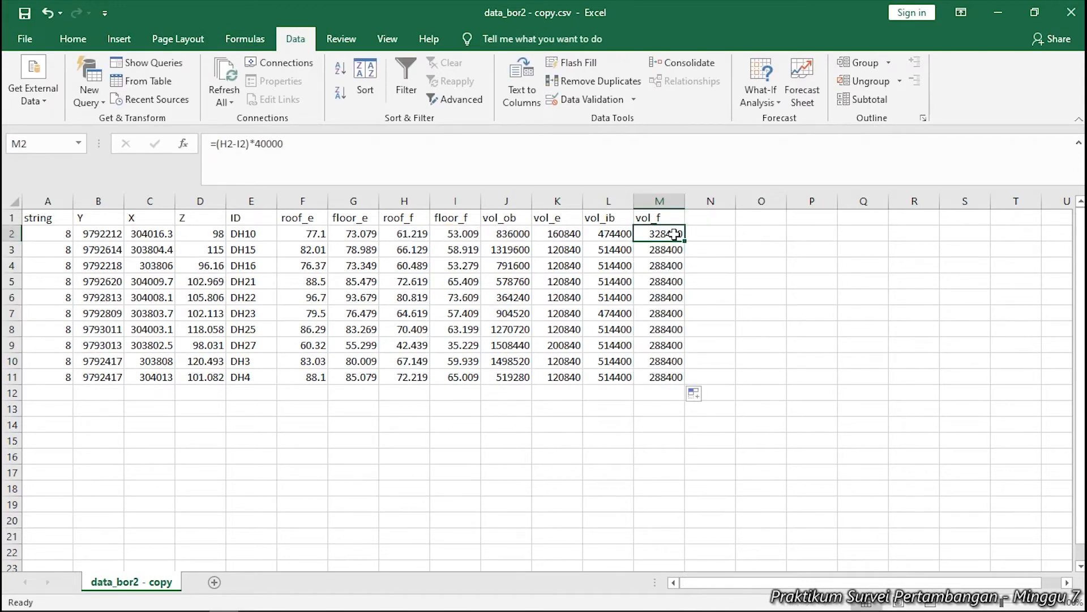
pyautogui.doubleClick(674, 233)
pyautogui.press('Return')
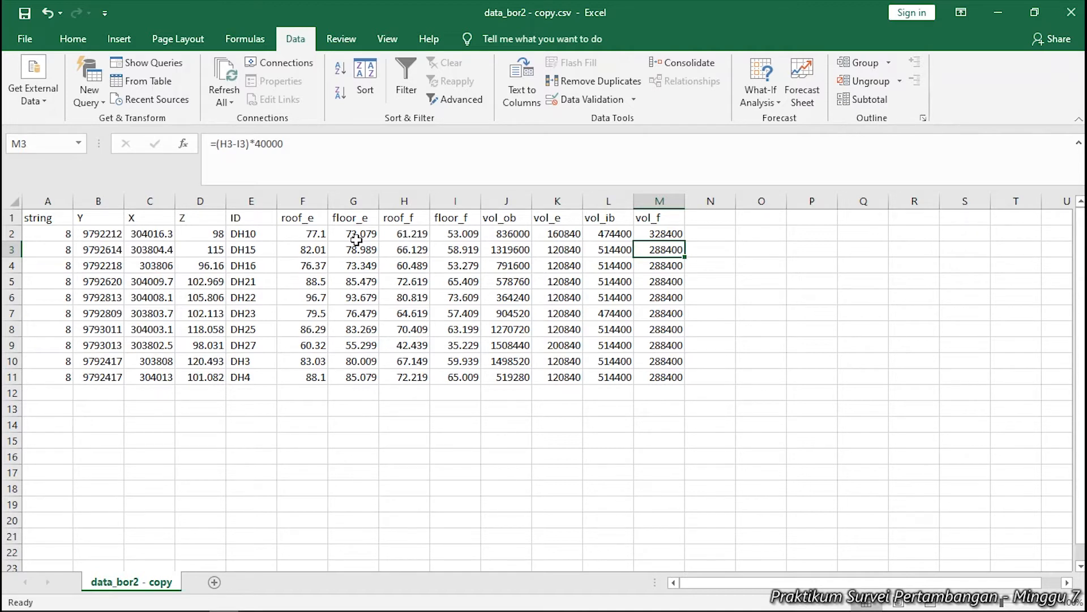
pyautogui.click(306, 235)
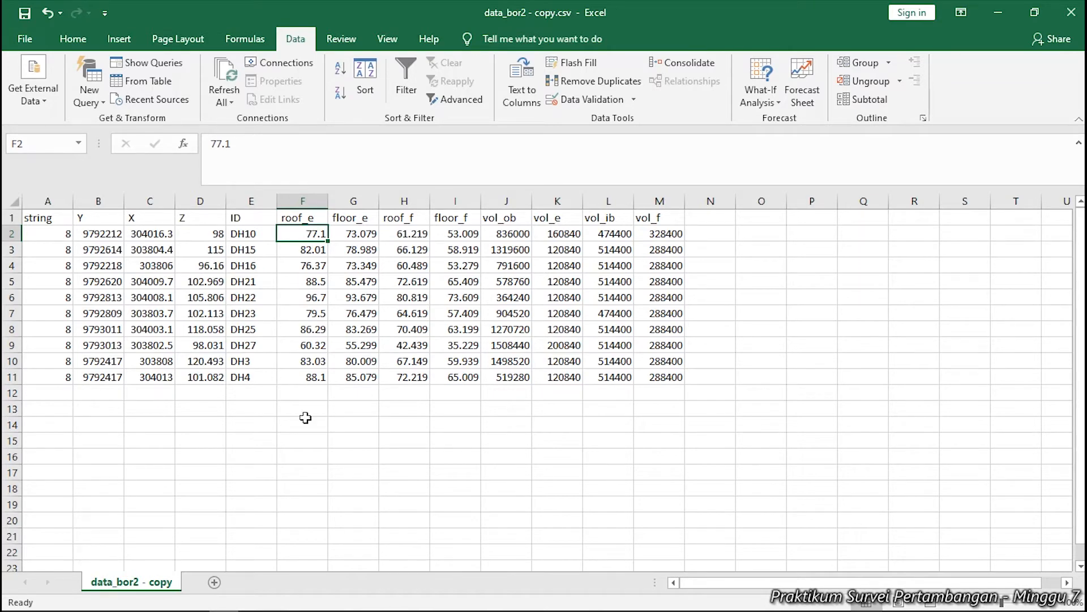
# Switch to Surpac, show the topo_sebaran_bor1.str layer over the drillhole grid, examine the terrain relief from the side and return to plan view.
pyautogui.click(134, 605)
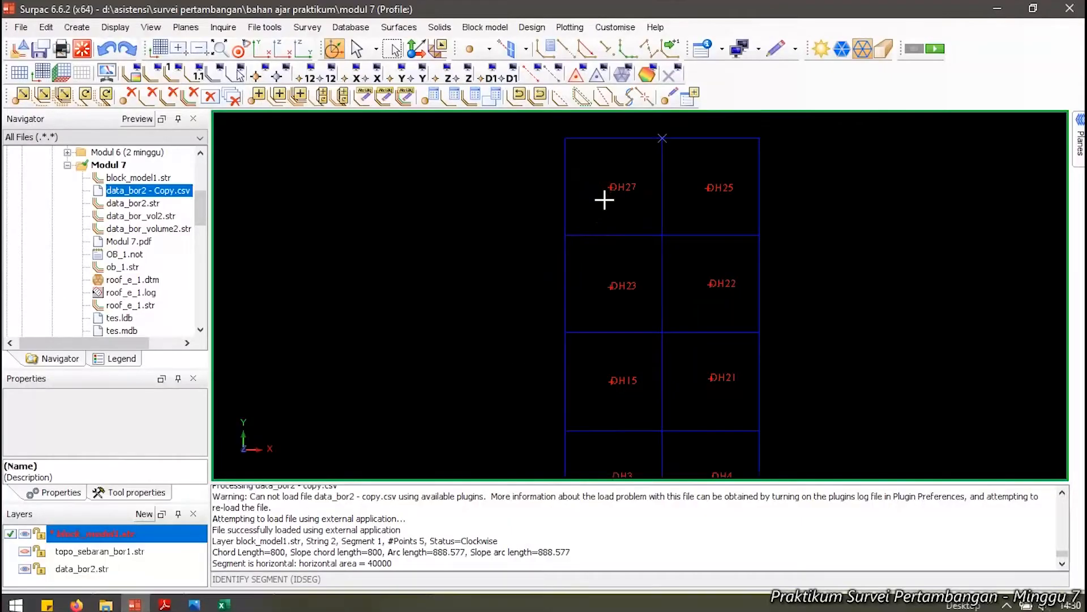
pyautogui.press('Escape')
pyautogui.moveTo(657, 138)
pyautogui.mouseDown()
pyautogui.moveTo(604, 236)
pyautogui.moveTo(704, 192)
pyautogui.mouseUp()
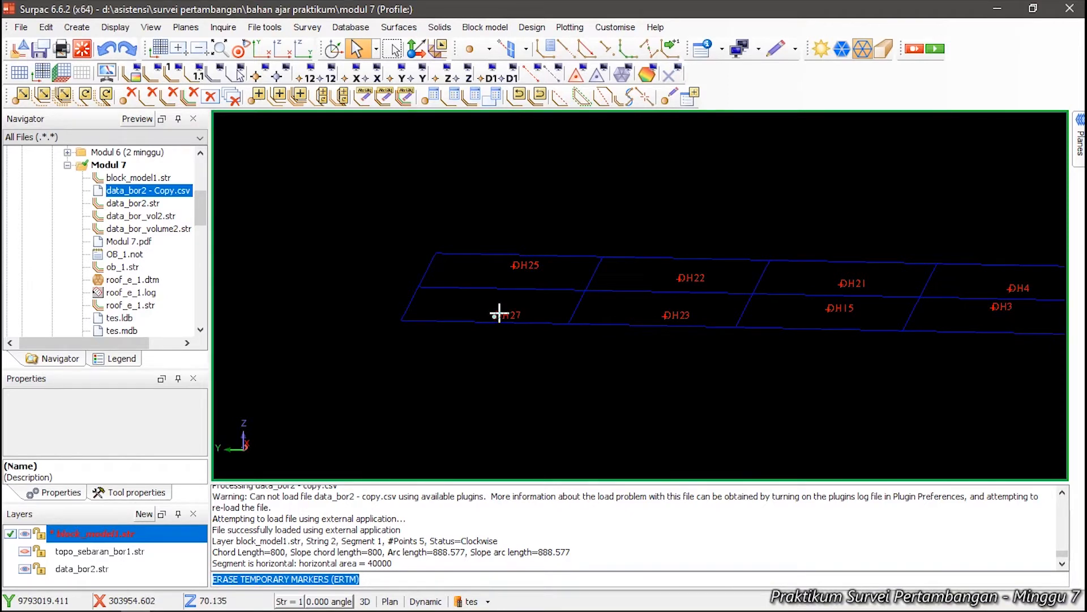
pyautogui.click(568, 298)
pyautogui.click(25, 551)
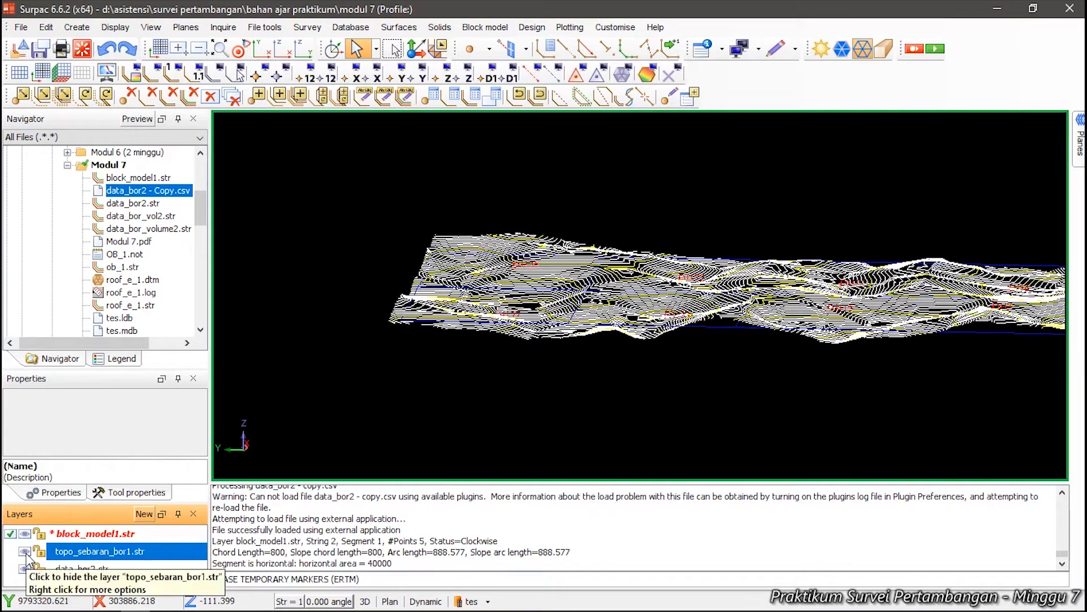
pyautogui.moveTo(702, 315); pyautogui.dragTo(714, 313, button='middle')
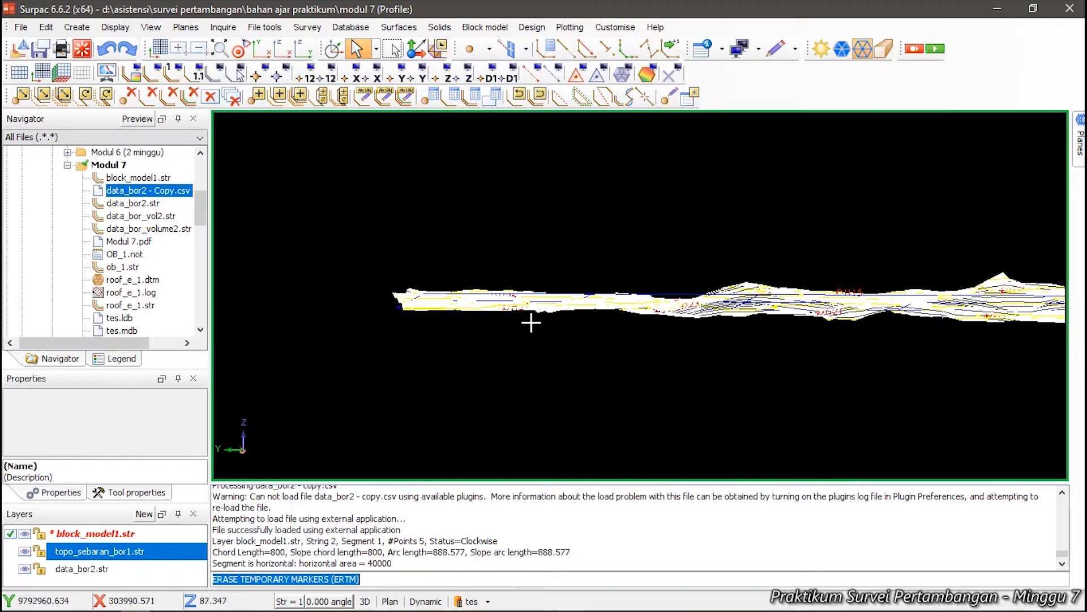
pyautogui.moveTo(665, 270); pyautogui.dragTo(664, 323)
pyautogui.click(564, 77)
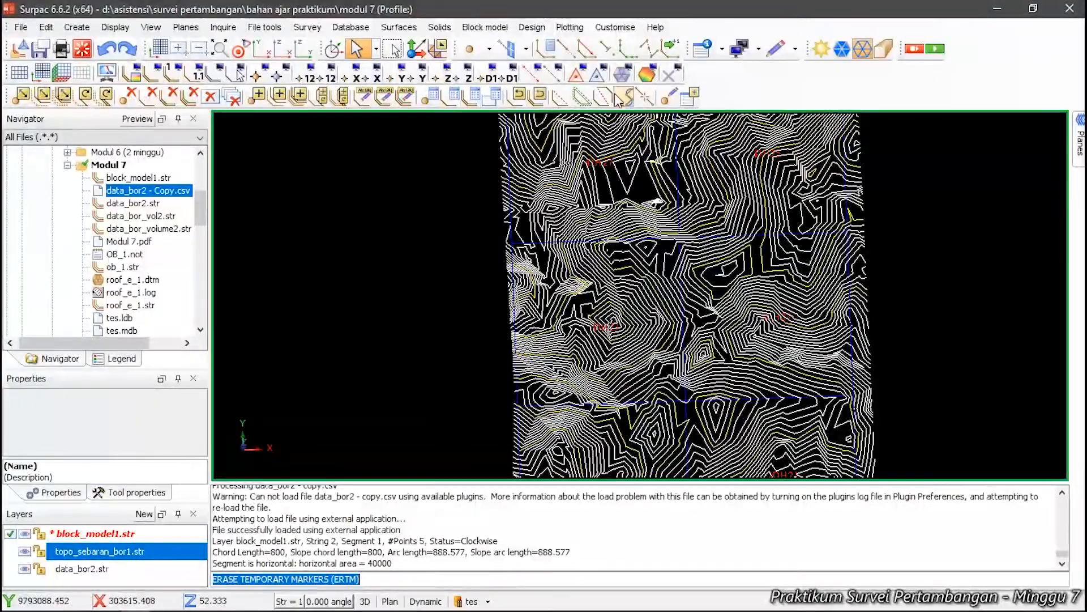
pyautogui.click(262, 49)
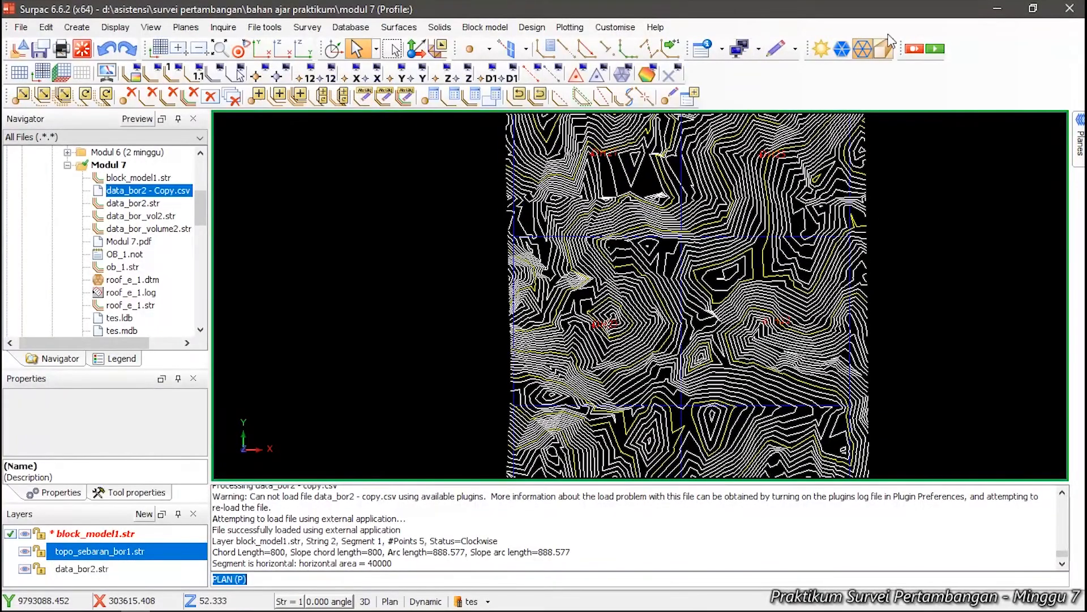
# Switch to Excel and review the vol_ob values in J2:J11 and the overburden formula in J2 against the roof_e elevations.
pyautogui.click(998, 9)
pyautogui.click(500, 232)
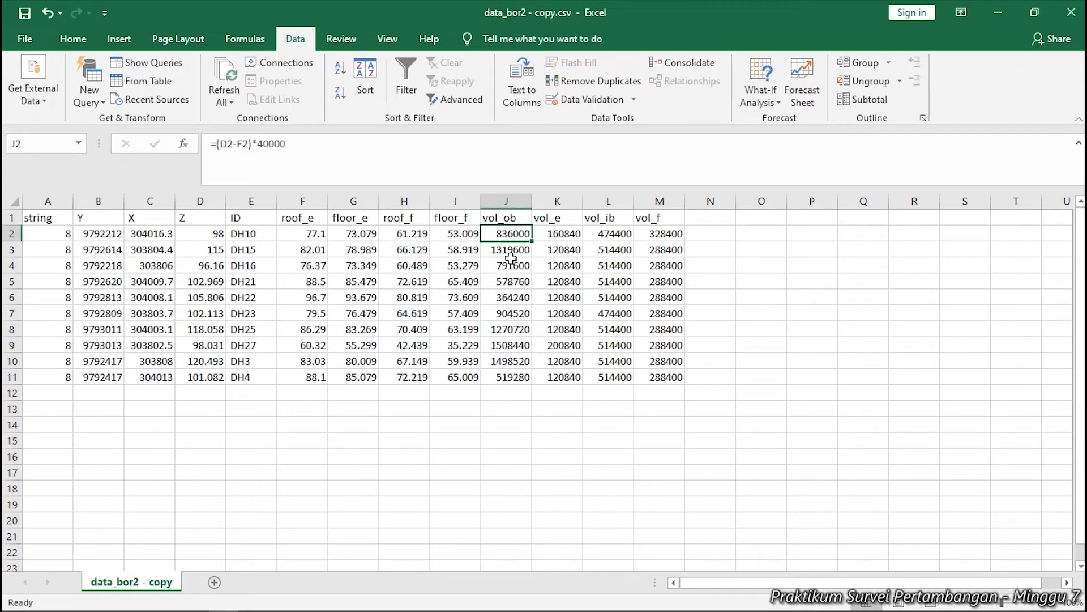
pyautogui.moveTo(500, 232); pyautogui.dragTo(501, 378)
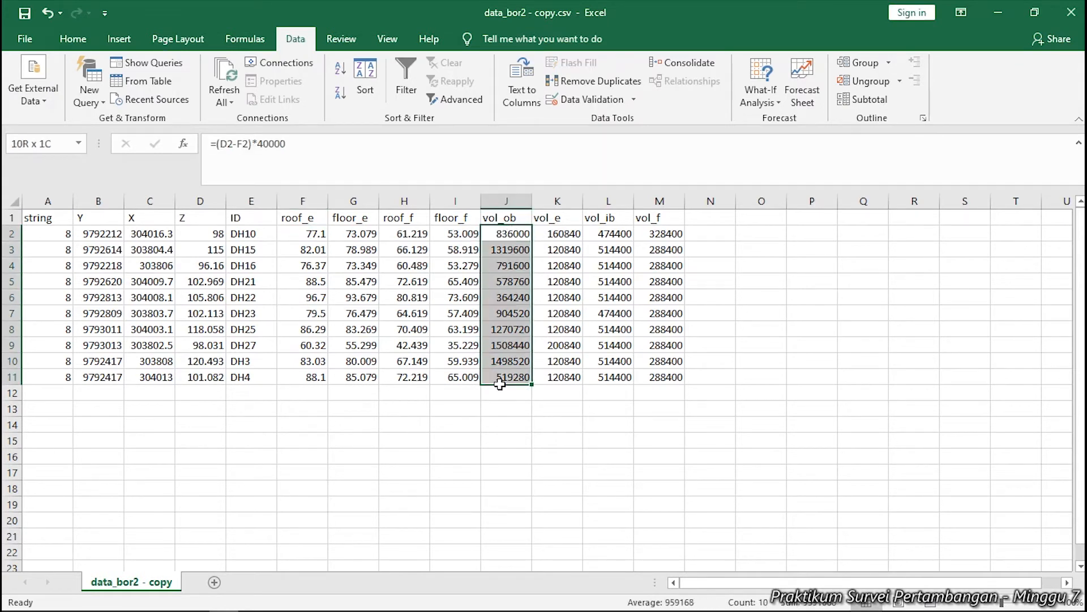
pyautogui.click(520, 234)
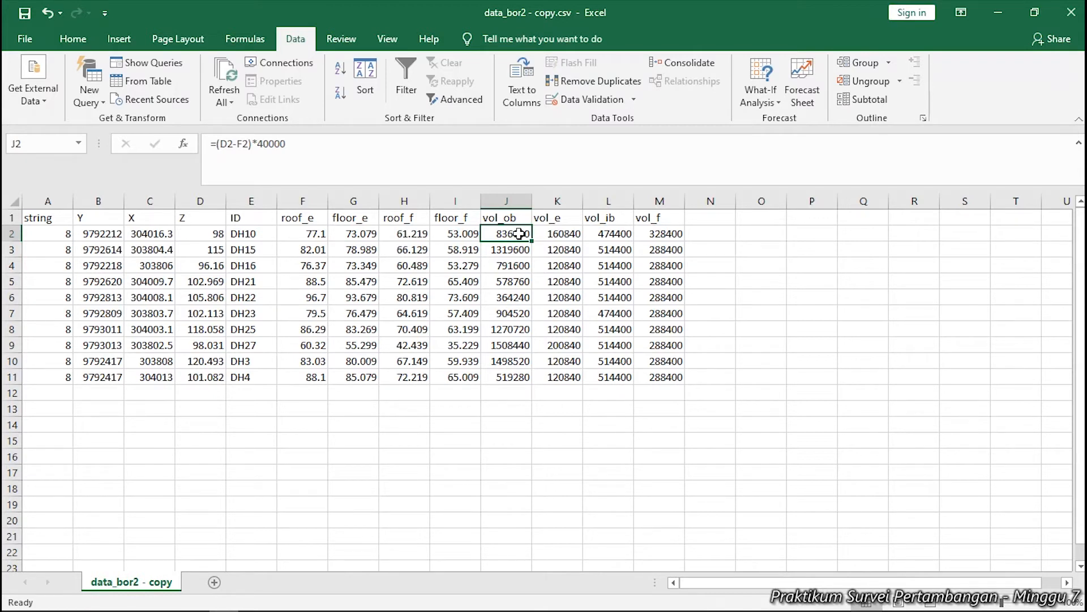
pyautogui.moveTo(520, 233); pyautogui.dragTo(518, 379)
pyautogui.doubleClick(518, 233)
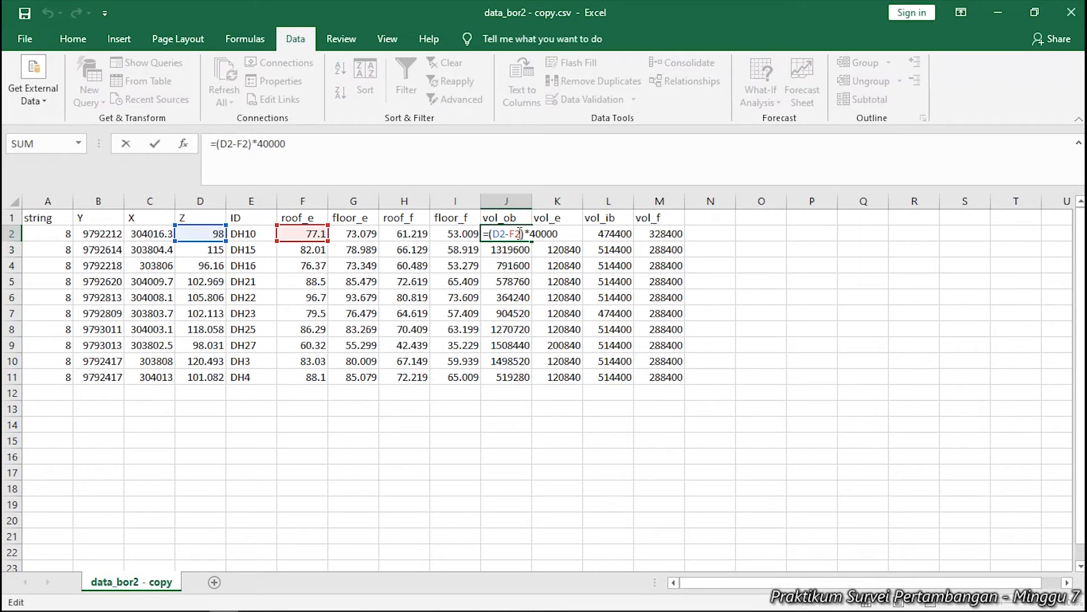
pyautogui.press('Return')
pyautogui.click(771, 266)
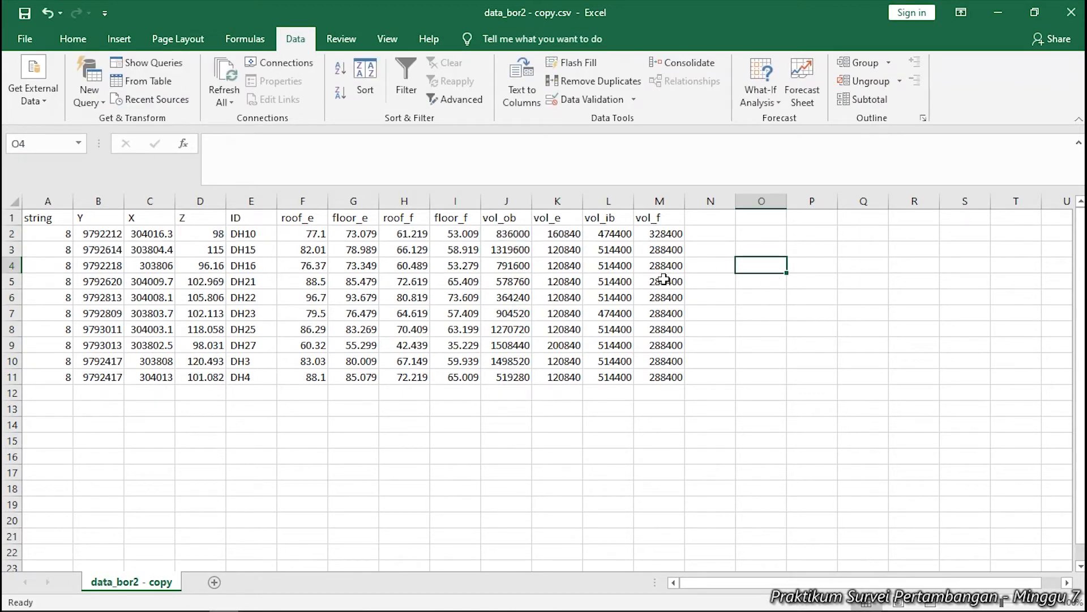
pyautogui.click(503, 234)
pyautogui.click(742, 278)
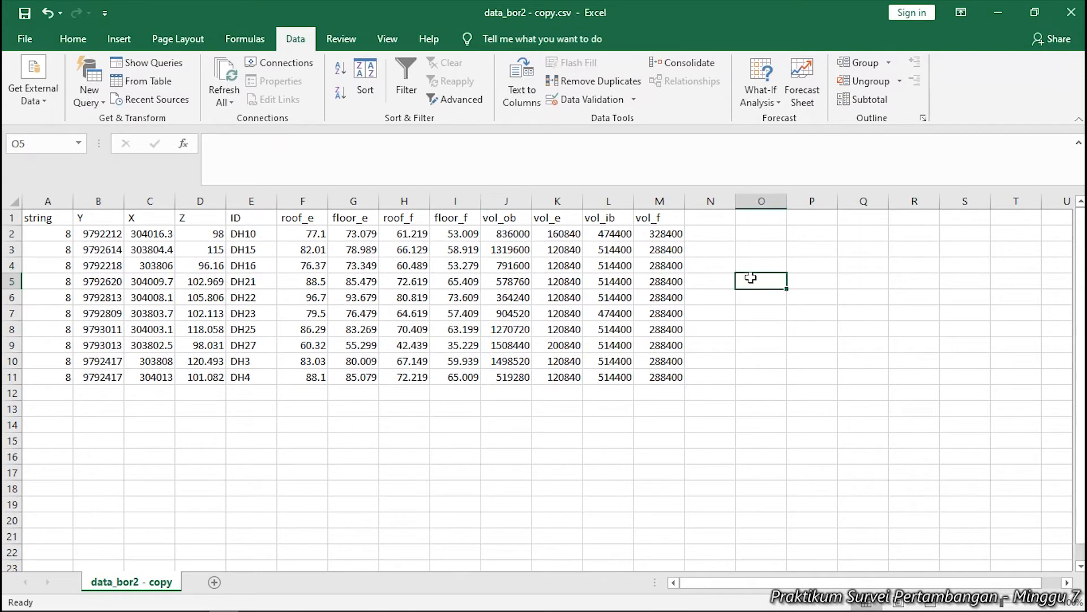
pyautogui.moveTo(506, 235); pyautogui.dragTo(511, 377)
pyautogui.click(453, 425)
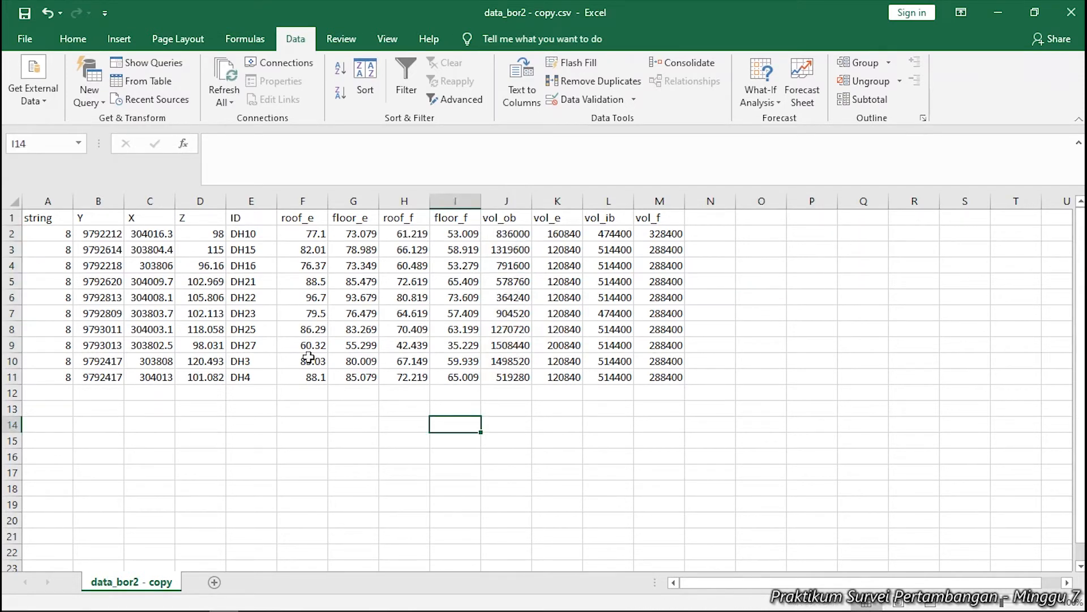
pyautogui.click(312, 373)
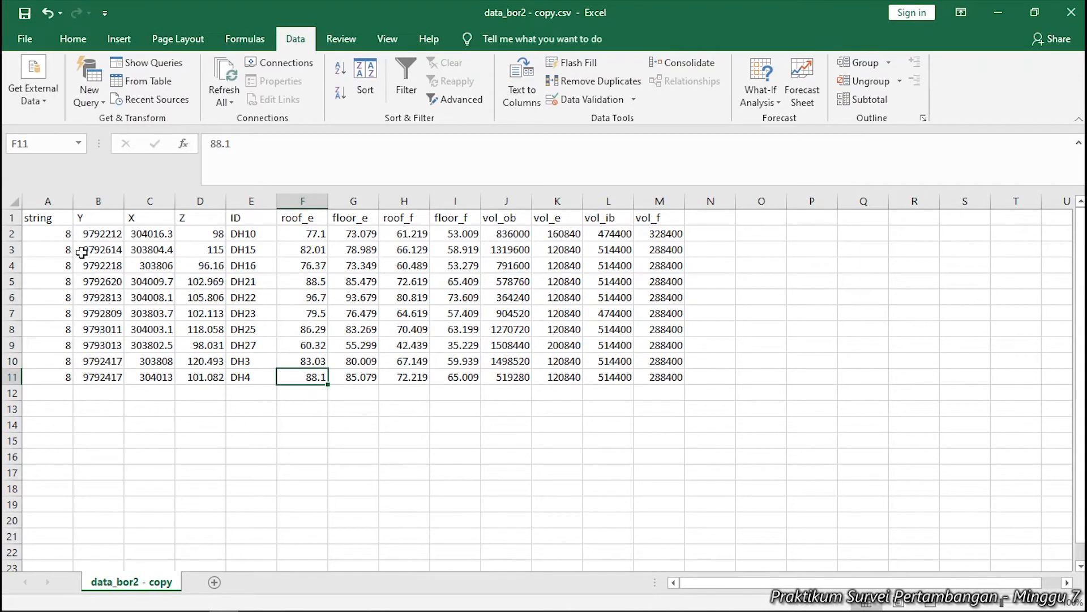
# Review the table's column order: string, Y, X, Z, and the description columns from ID to vol_f.
pyautogui.moveTo(48, 218)
pyautogui.mouseDown()
pyautogui.moveTo(108, 218)
pyautogui.moveTo(60, 218)
pyautogui.mouseUp()
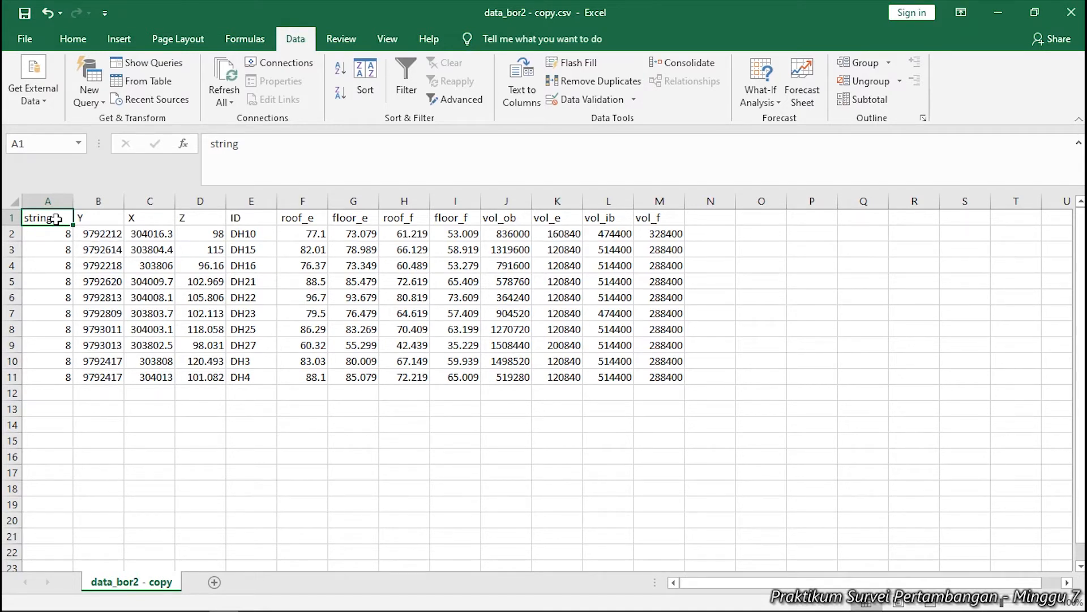
pyautogui.moveTo(56, 219); pyautogui.dragTo(36, 373)
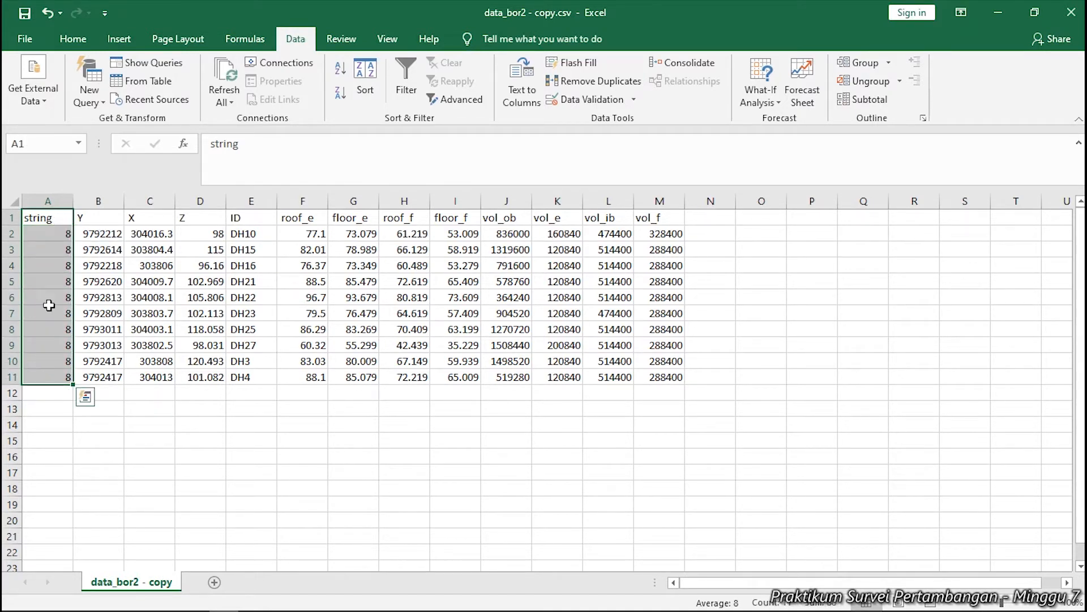
pyautogui.click(49, 218)
pyautogui.click(88, 217)
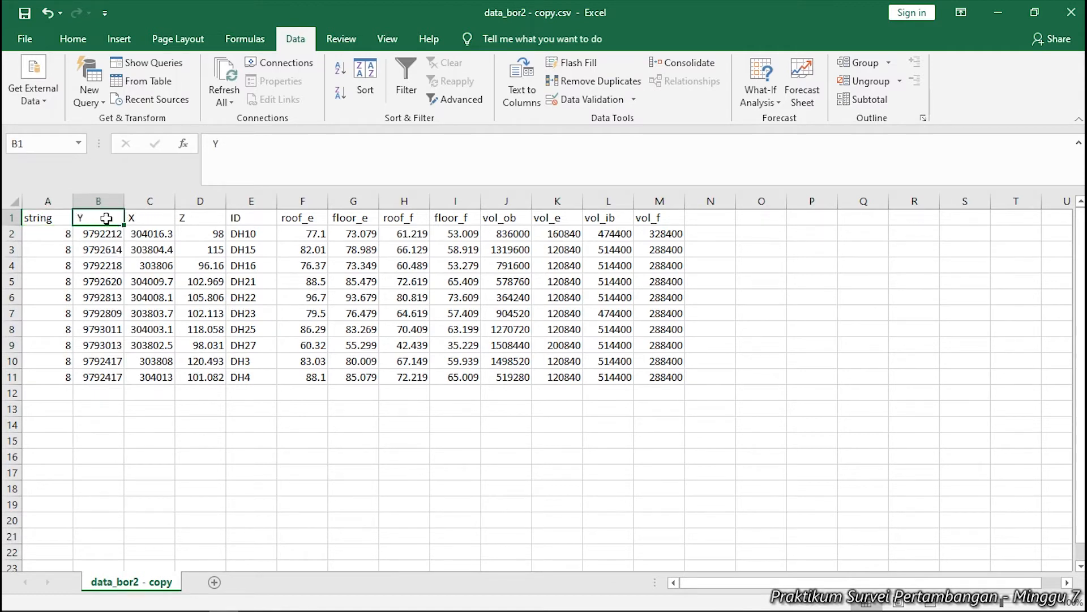
pyautogui.click(144, 218)
pyautogui.click(188, 218)
pyautogui.click(97, 218)
pyautogui.click(147, 216)
pyautogui.click(196, 217)
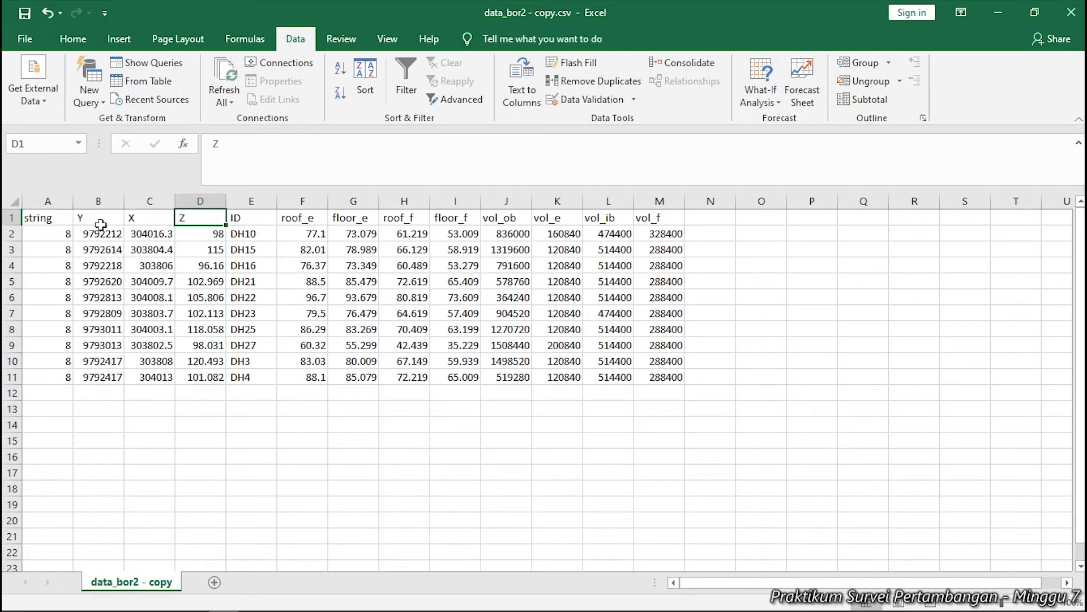
pyautogui.click(117, 217)
pyautogui.click(150, 217)
pyautogui.click(195, 218)
pyautogui.click(108, 215)
pyautogui.click(160, 215)
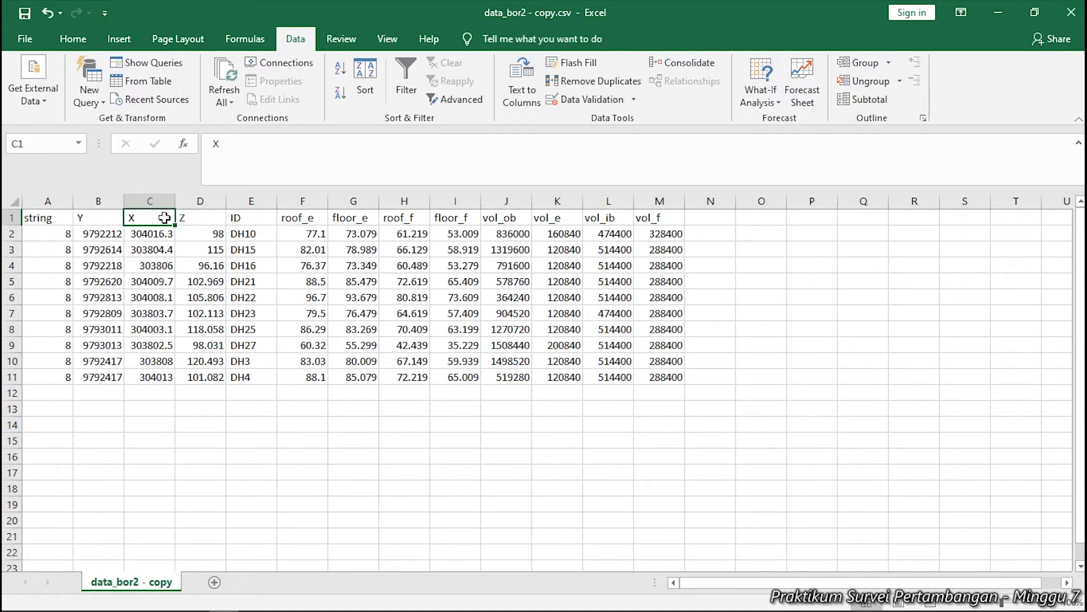
pyautogui.click(193, 217)
pyautogui.moveTo(263, 221); pyautogui.dragTo(663, 222)
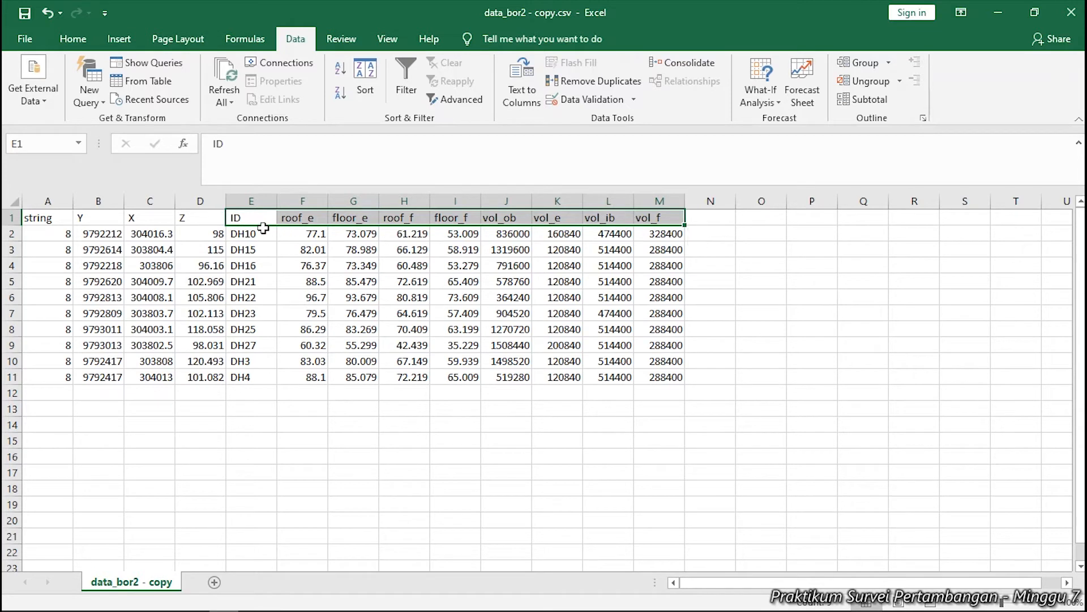
pyautogui.click(668, 219)
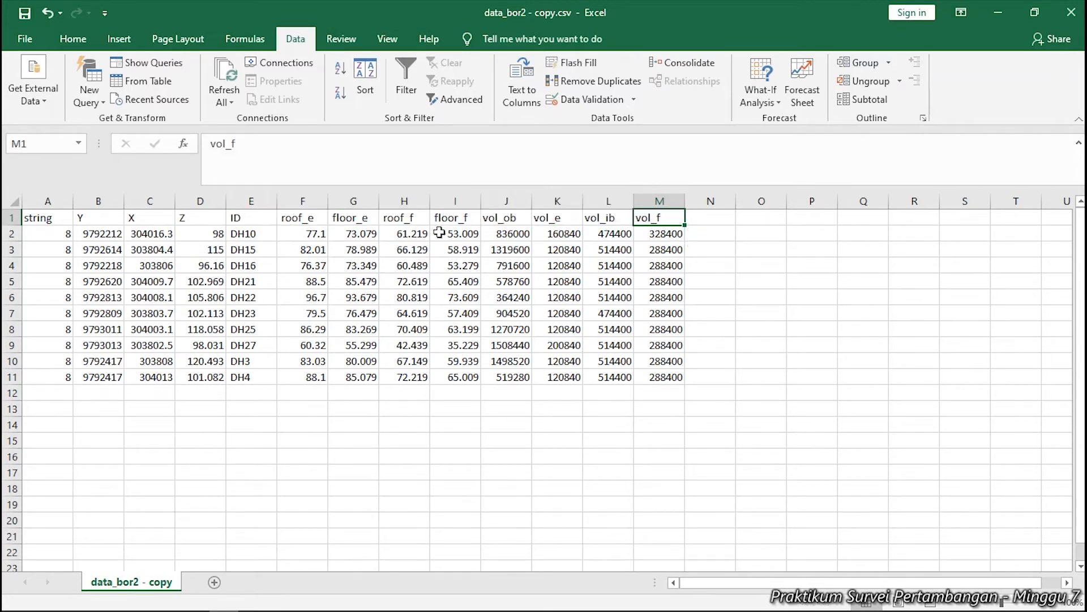
pyautogui.click(334, 232)
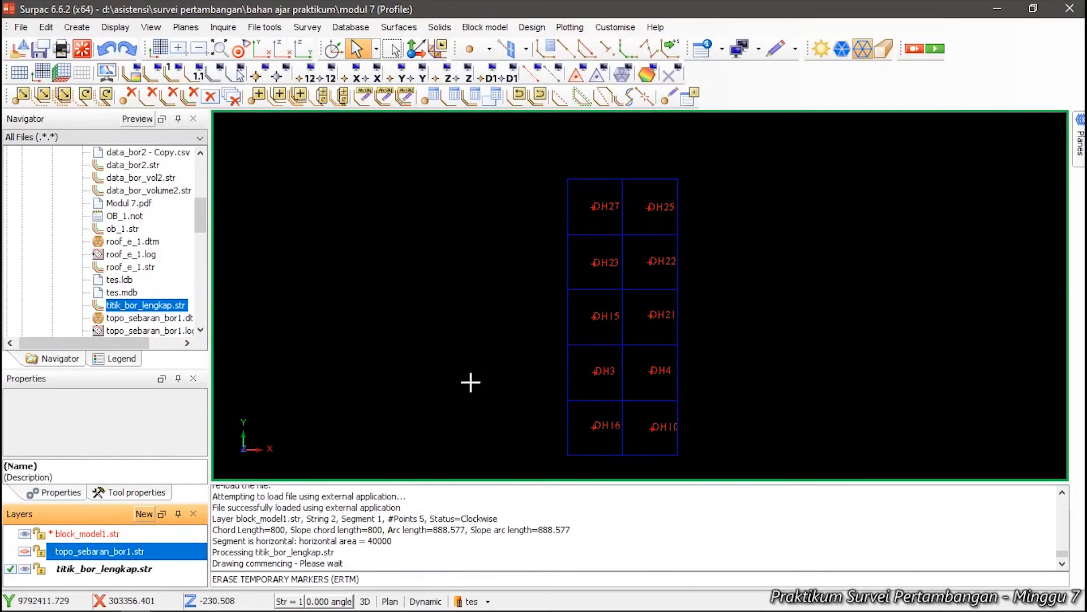
# In Surpac, open point DH27 of titik_bor_lengkap.str in Point Edit and look through its descriptions D1 to D9.
pyautogui.click(92, 569)
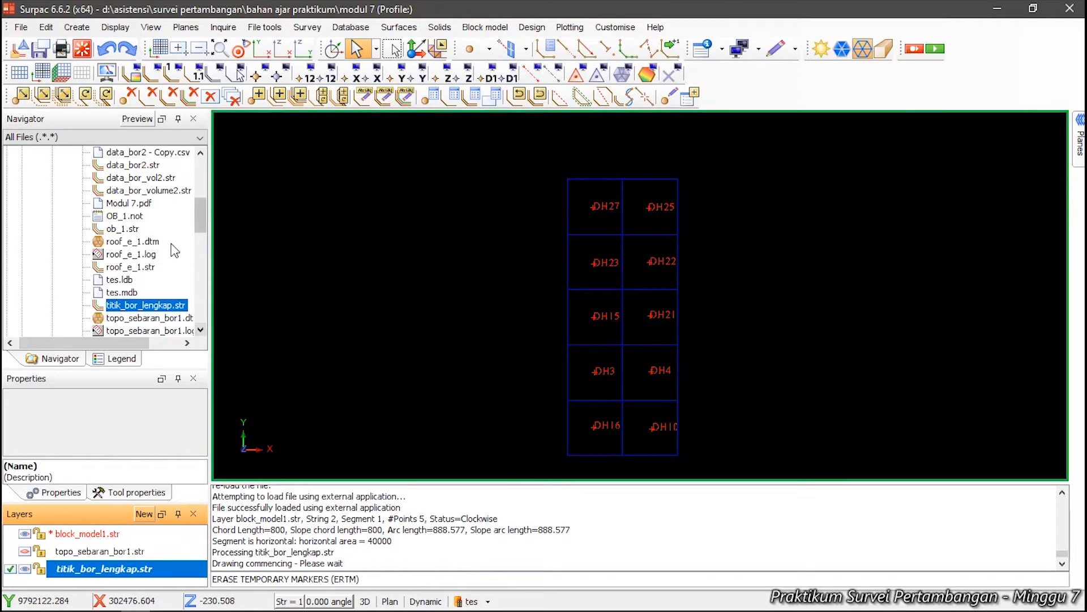
pyautogui.scroll(1, 154, 205)
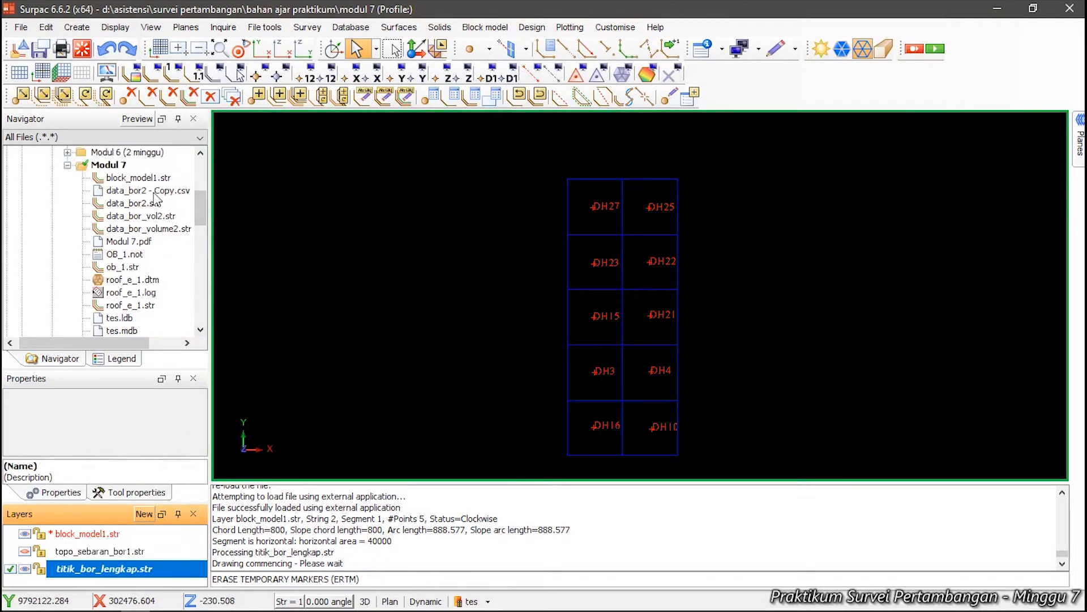
pyautogui.click(149, 191)
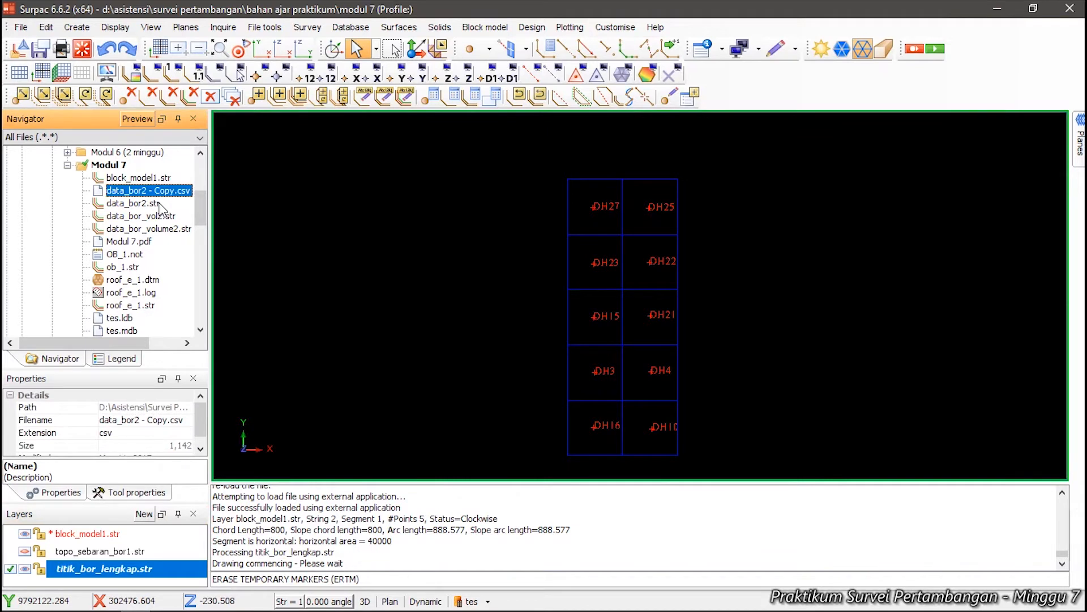
pyautogui.click(667, 97)
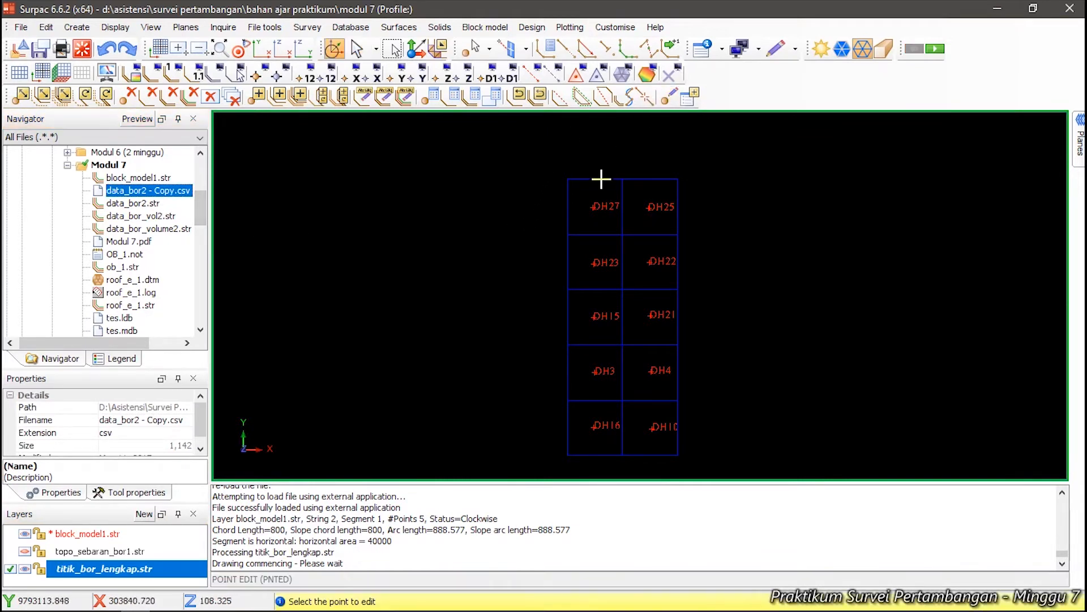
pyautogui.click(595, 206)
pyautogui.moveTo(545, 252); pyautogui.dragTo(548, 300)
pyautogui.click(414, 300)
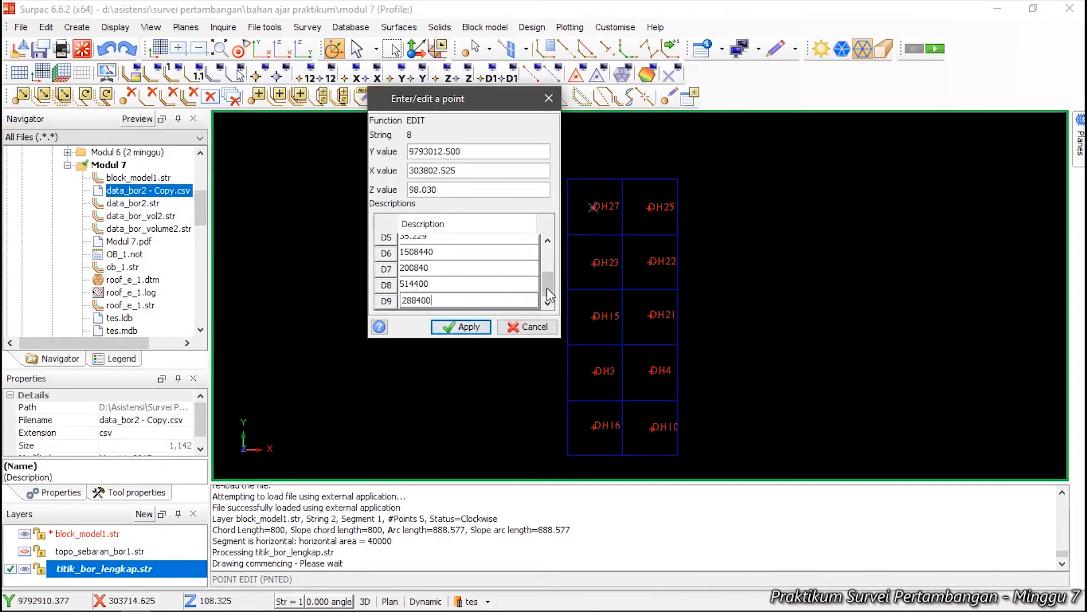
pyautogui.moveTo(548, 292); pyautogui.dragTo(548, 250)
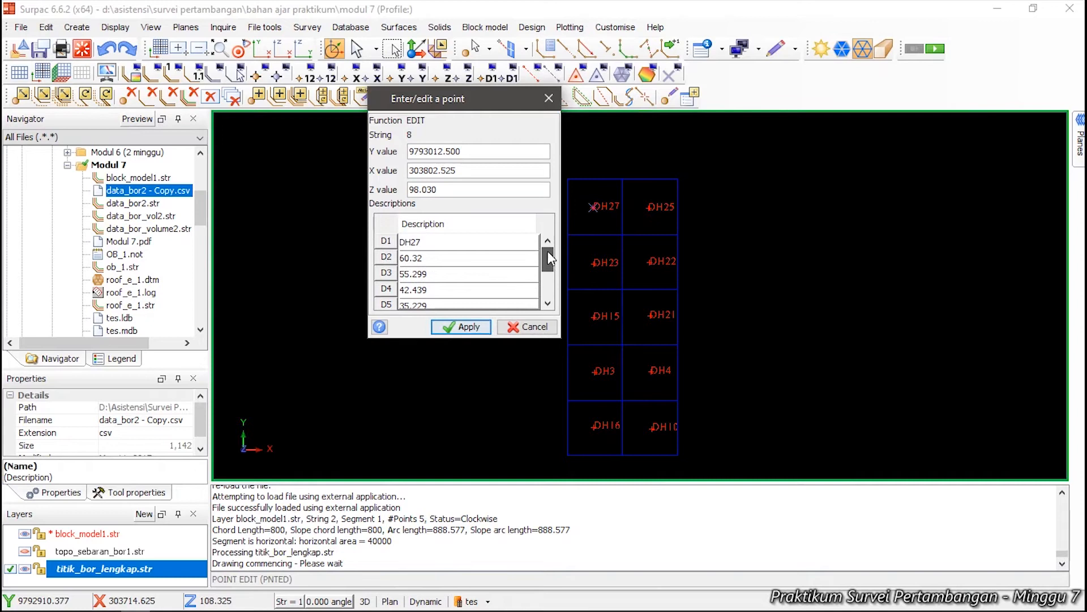
# Examine DH27's ID, seam elevation and overburden volume descriptions, and close the point editor without applying changes.
pyautogui.click(500, 242)
pyautogui.click(492, 257)
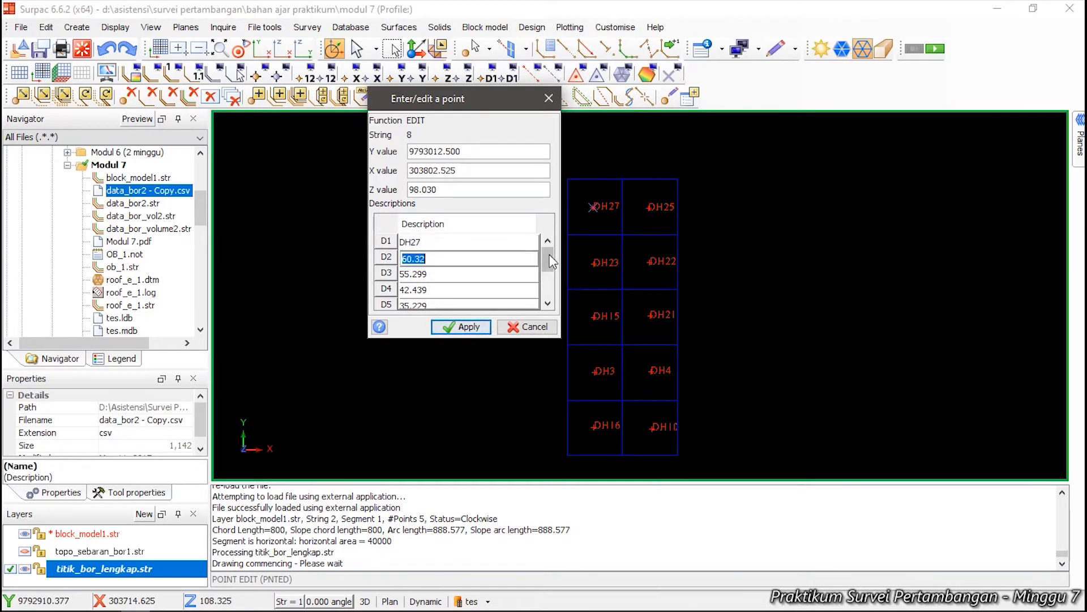
pyautogui.moveTo(549, 261); pyautogui.dragTo(546, 266)
pyautogui.click(493, 288)
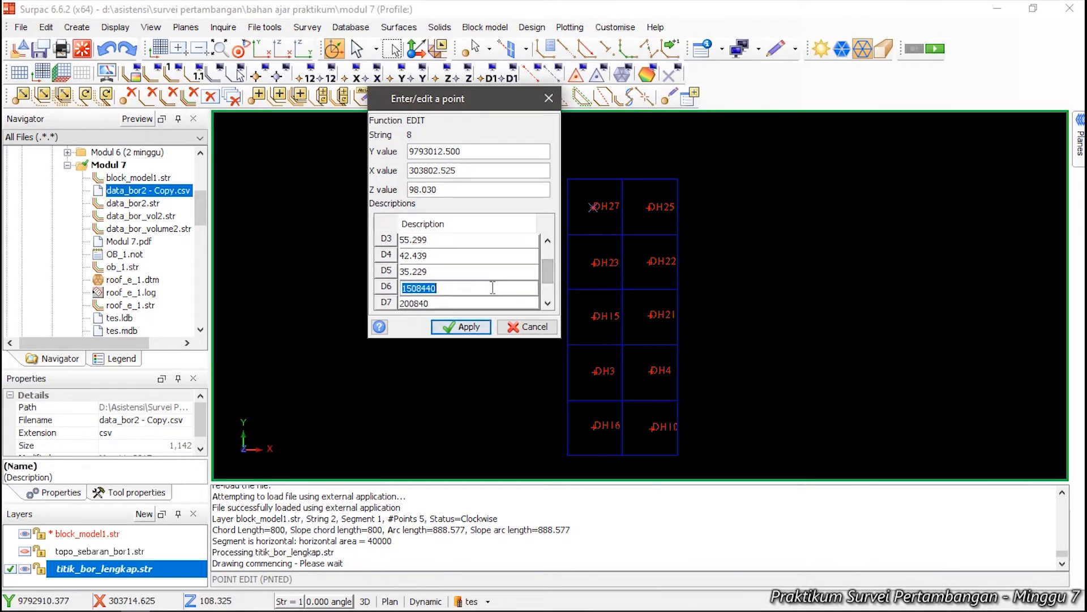
pyautogui.click(494, 289)
pyautogui.moveTo(476, 289); pyautogui.dragTo(399, 290)
pyautogui.click(456, 289)
pyautogui.moveTo(478, 99); pyautogui.dragTo(490, 54)
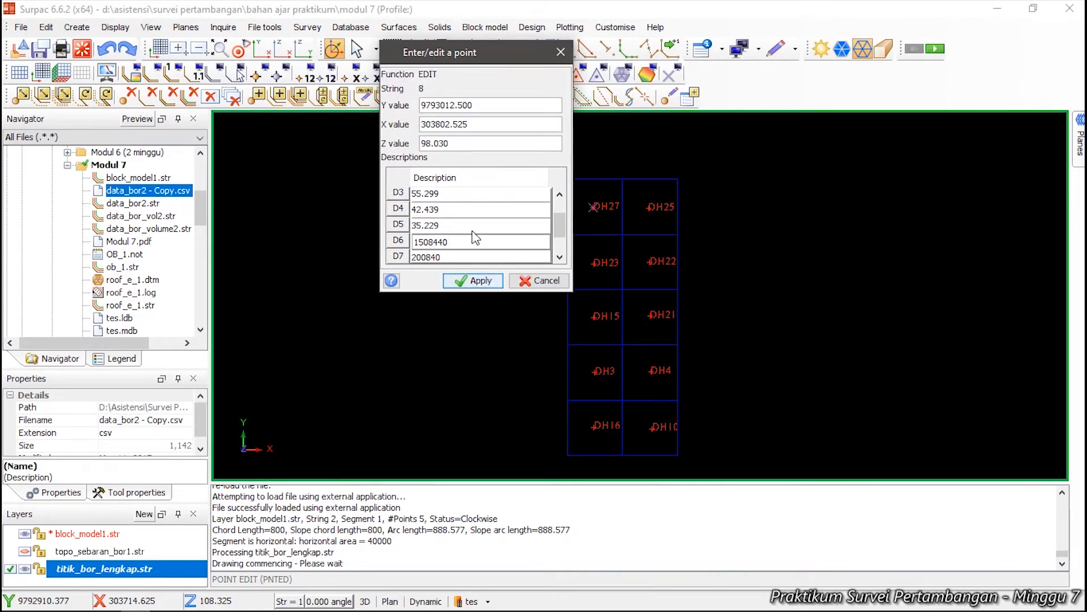
pyautogui.moveTo(474, 242); pyautogui.dragTo(407, 247)
pyautogui.click(538, 280)
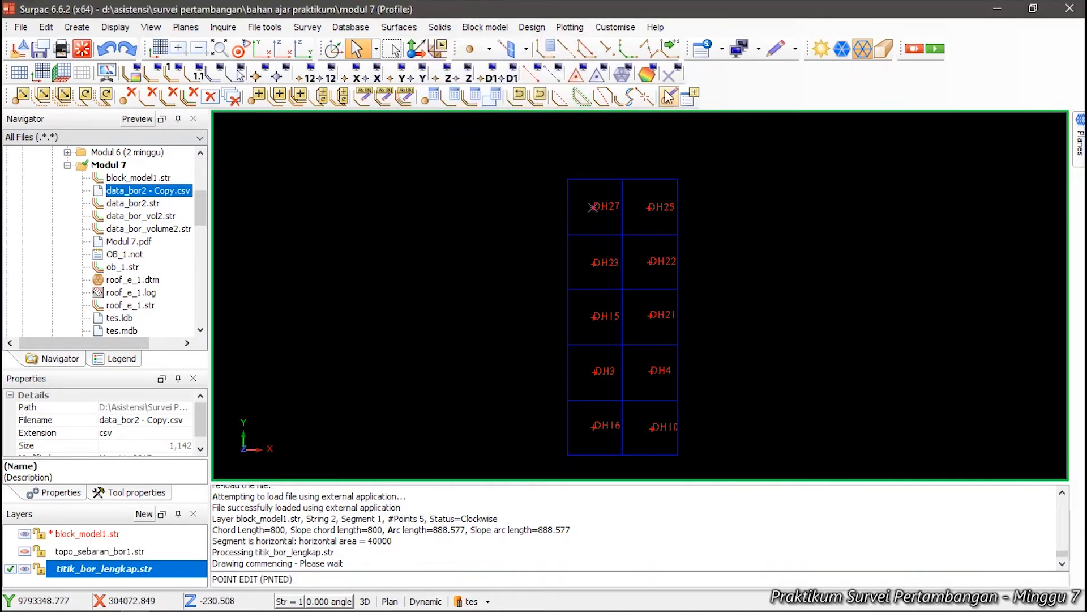
# Clear the temporary point marker and load the topography surface topo_sebaran_bor1.dtm into the graphics view.
pyautogui.press('Escape')
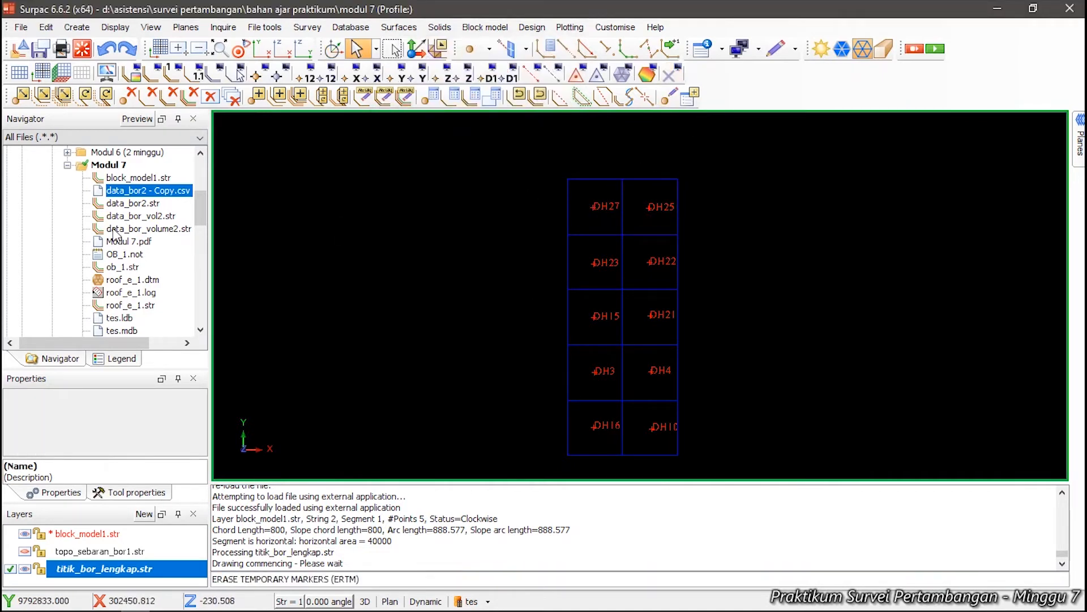
pyautogui.scroll(-1, 115, 244)
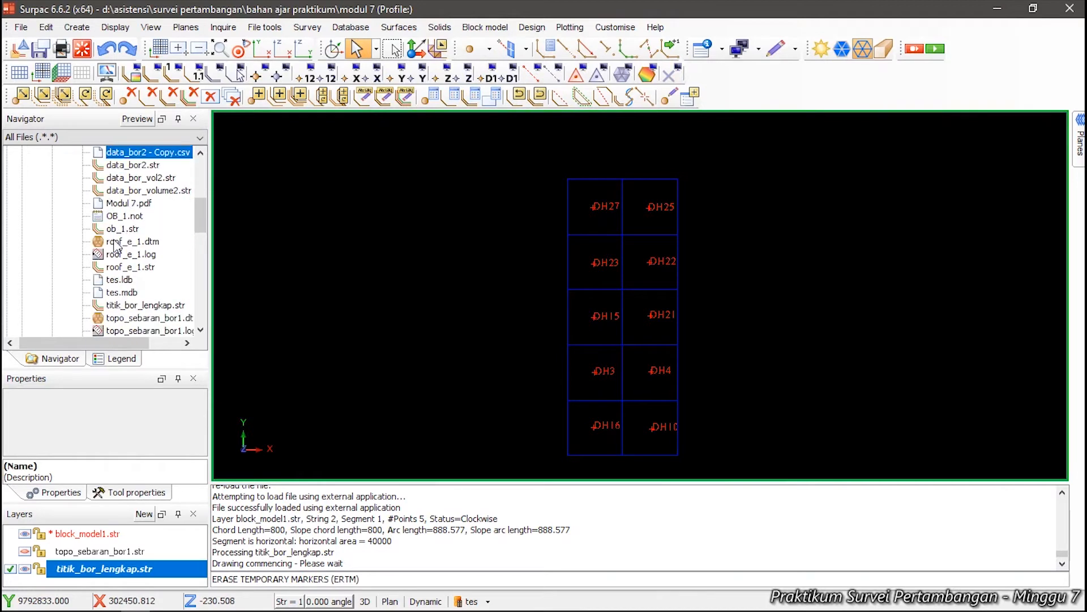
pyautogui.click(133, 320)
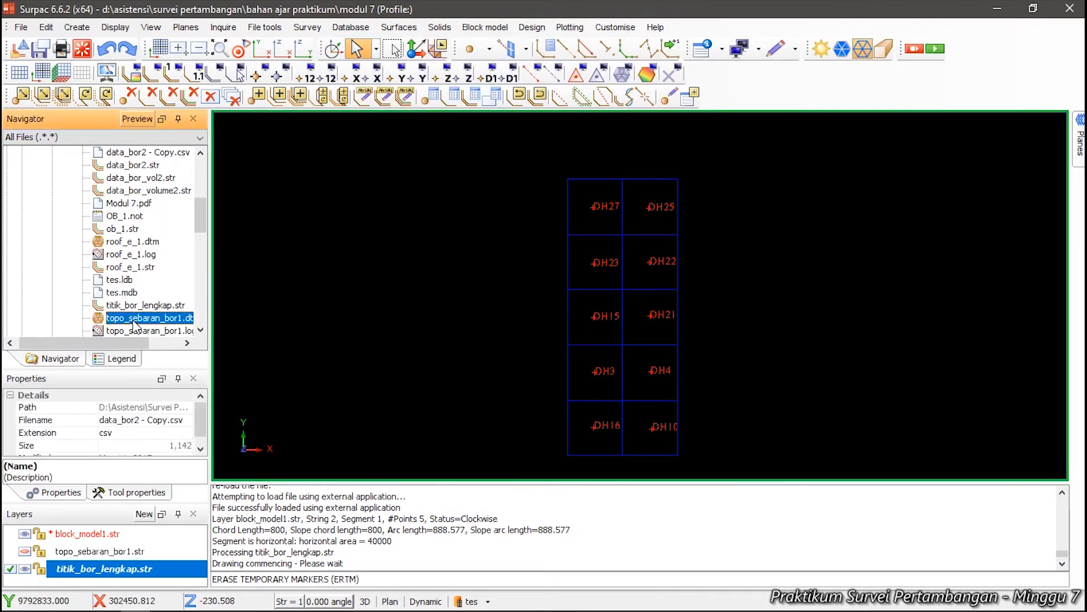
pyautogui.moveTo(136, 320); pyautogui.dragTo(340, 316)
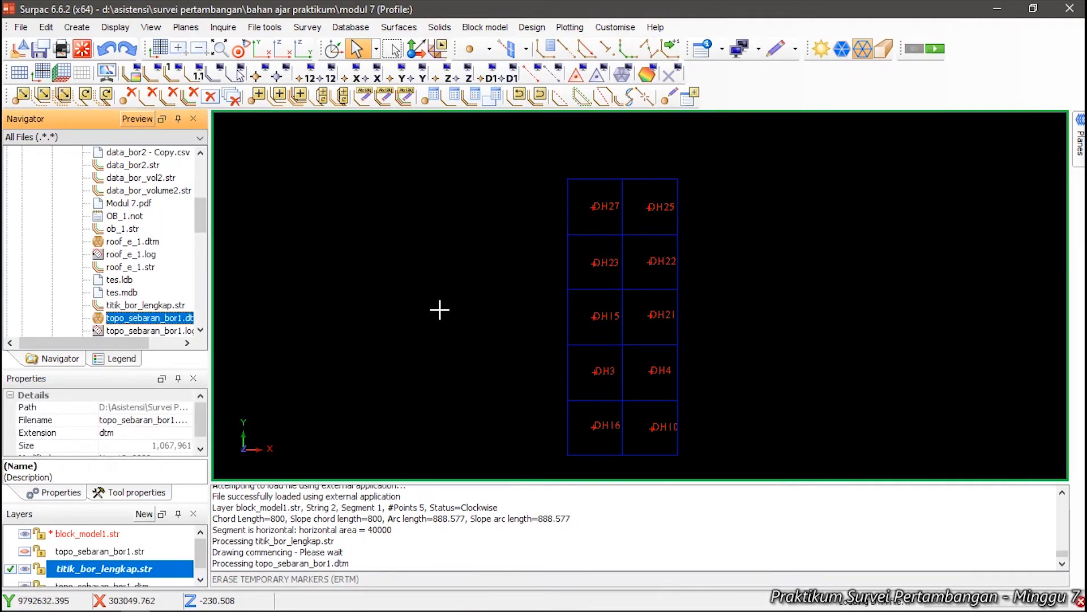
pyautogui.scroll(3, 636, 170)
pyautogui.scroll(-1, 625, 193)
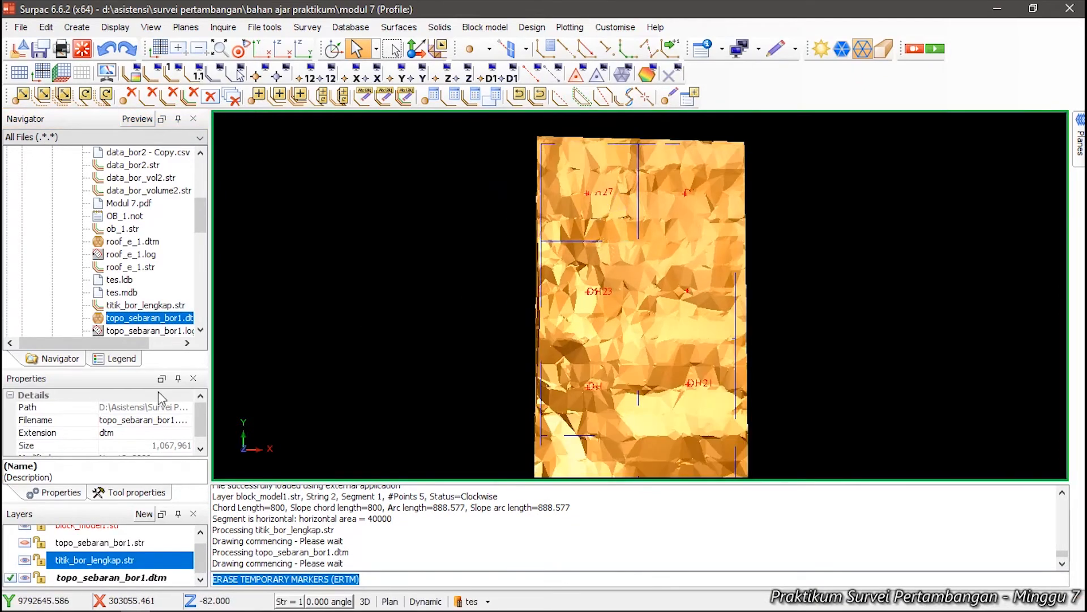
# Hide the titik_bor_lengkap.str and topo_sebaran_bor1.dtm layers and load the seam roof surface roof_e_1.dtm for viewing in 3D.
pyautogui.click(25, 560)
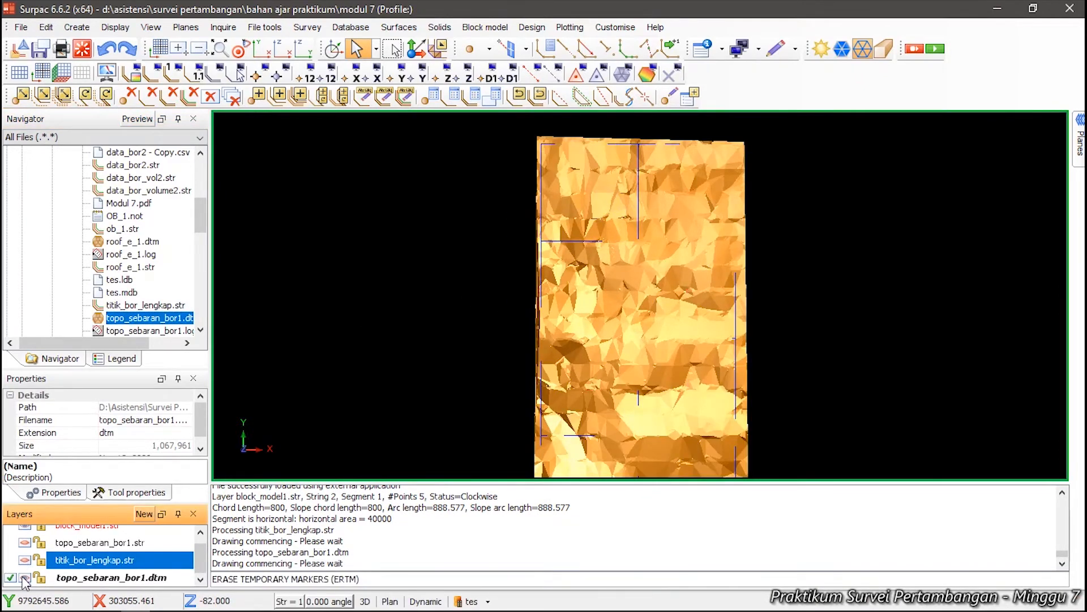
pyautogui.click(25, 578)
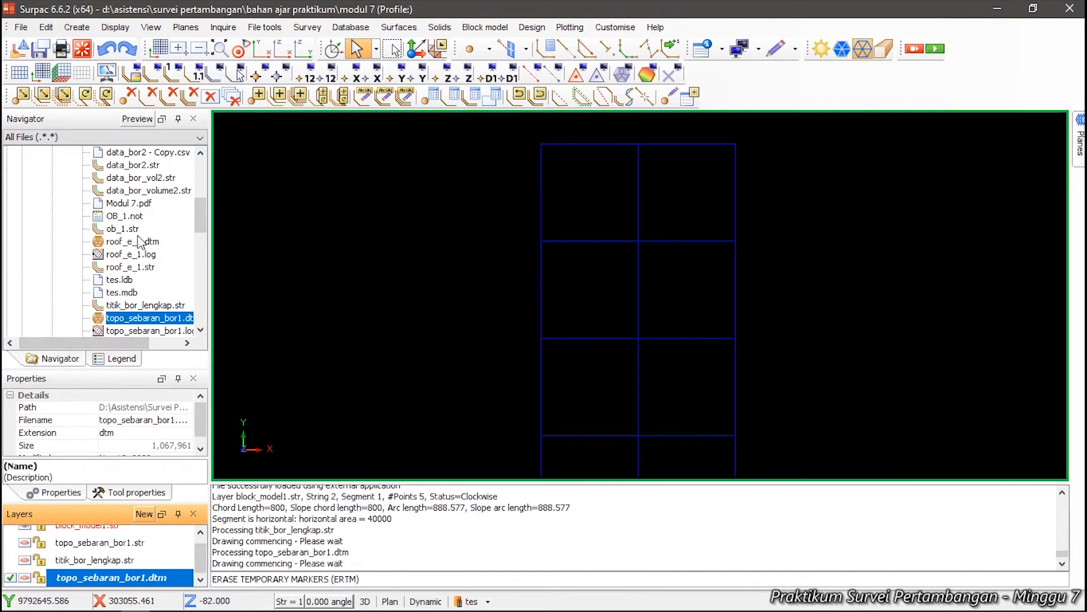
pyautogui.moveTo(136, 244); pyautogui.dragTo(396, 237)
pyautogui.scroll(-1, 643, 266)
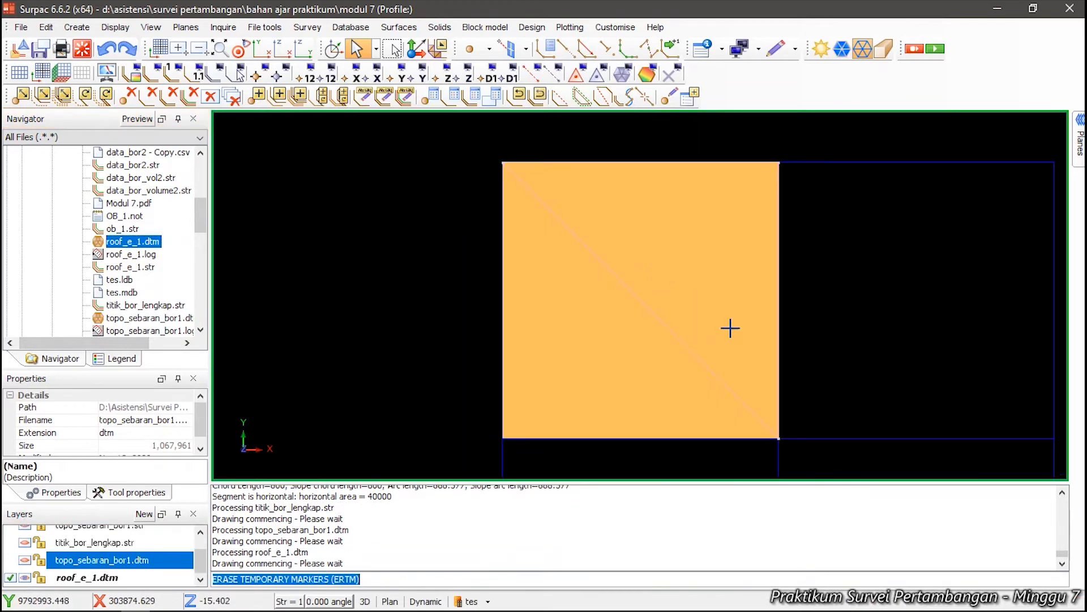
pyautogui.moveTo(751, 301); pyautogui.dragTo(823, 323)
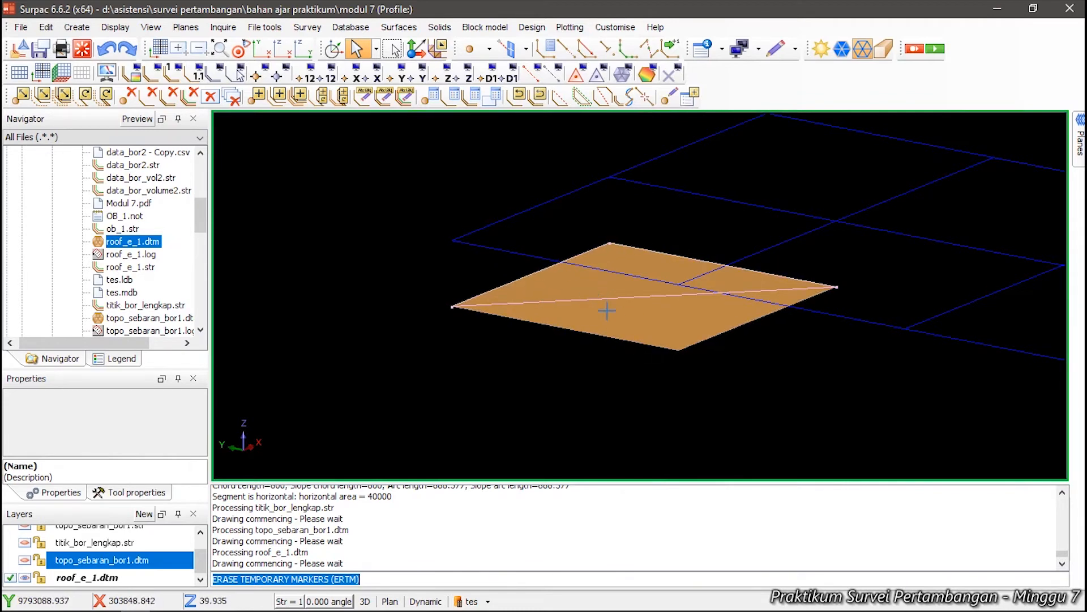
# Temporarily show the topo_sebaran_bor1.dtm layer to compare the topography with the roof_e_1 surface.
pyautogui.press('Escape')
pyautogui.click(24, 561)
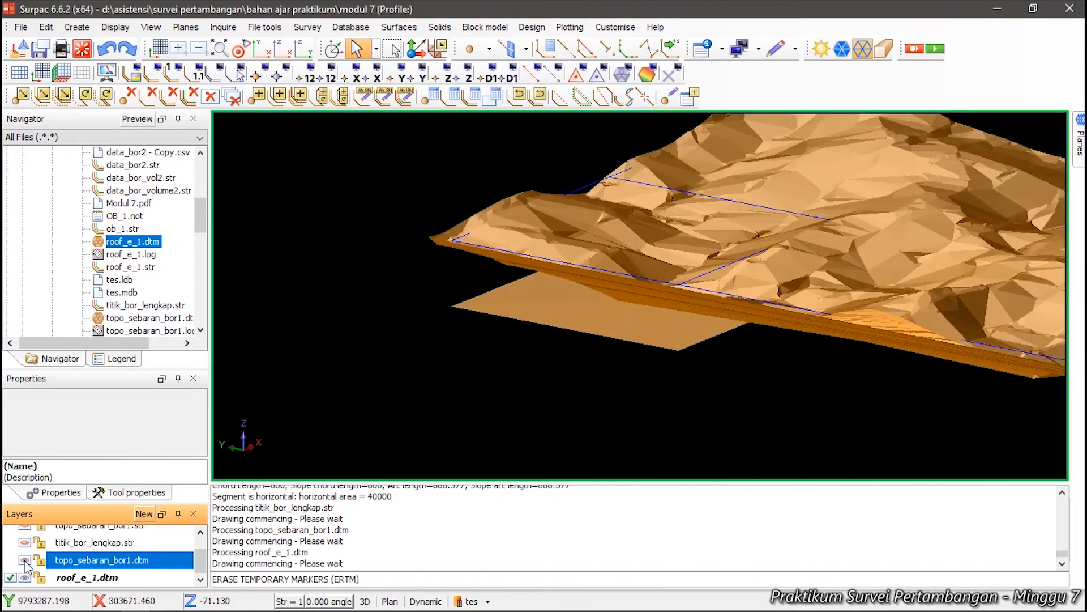
pyautogui.click(25, 560)
# Start a cut and fill volume calculation between DTMs and choose topo_sebaran_bor1.dtm as the second DTM.
pyautogui.click(398, 27)
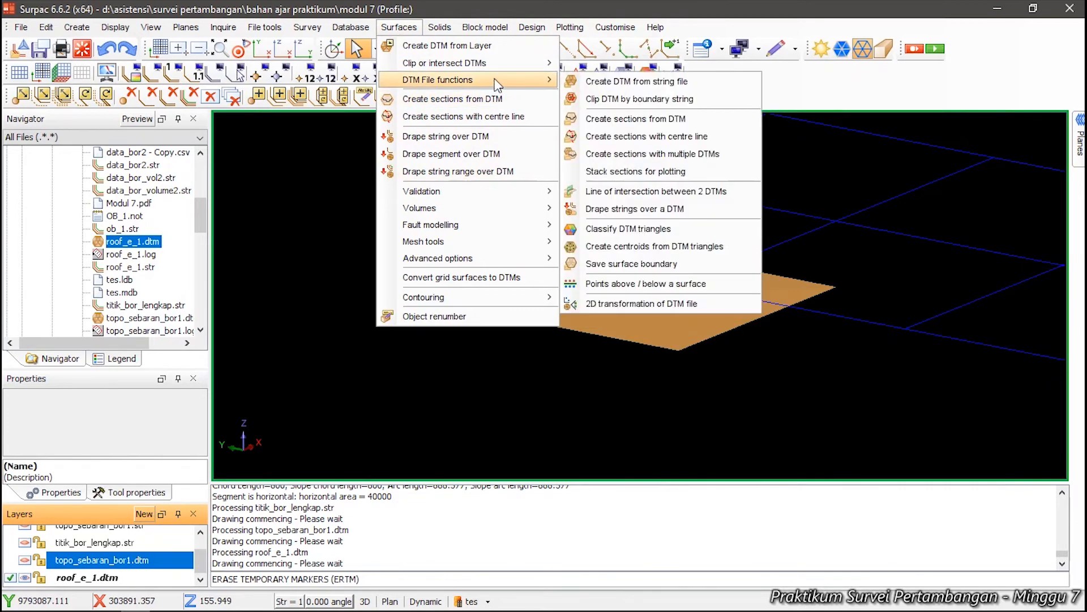
pyautogui.moveTo(494, 79)
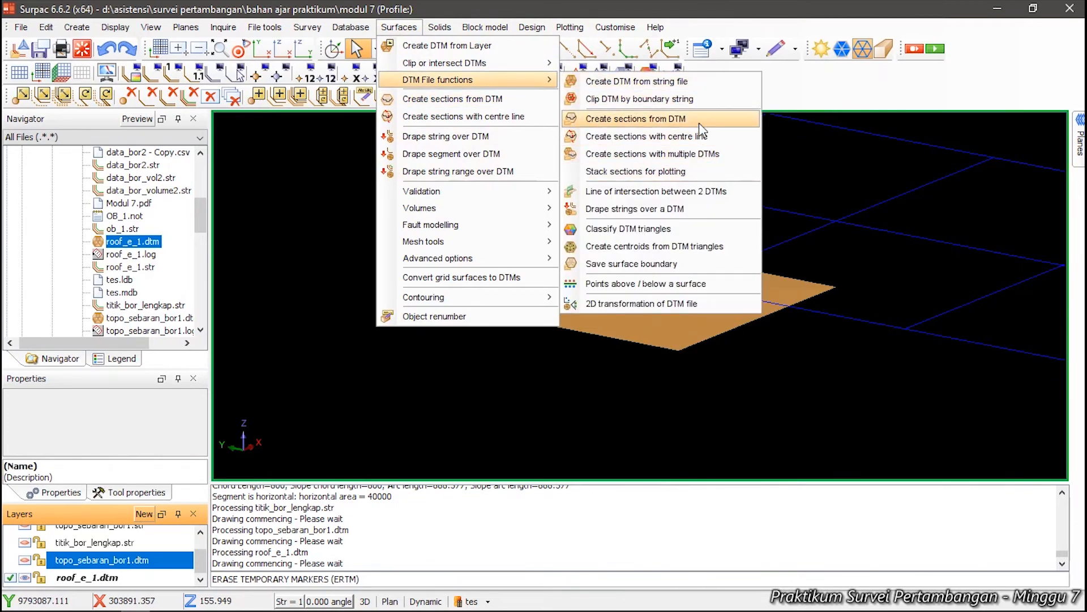
pyautogui.moveTo(493, 208)
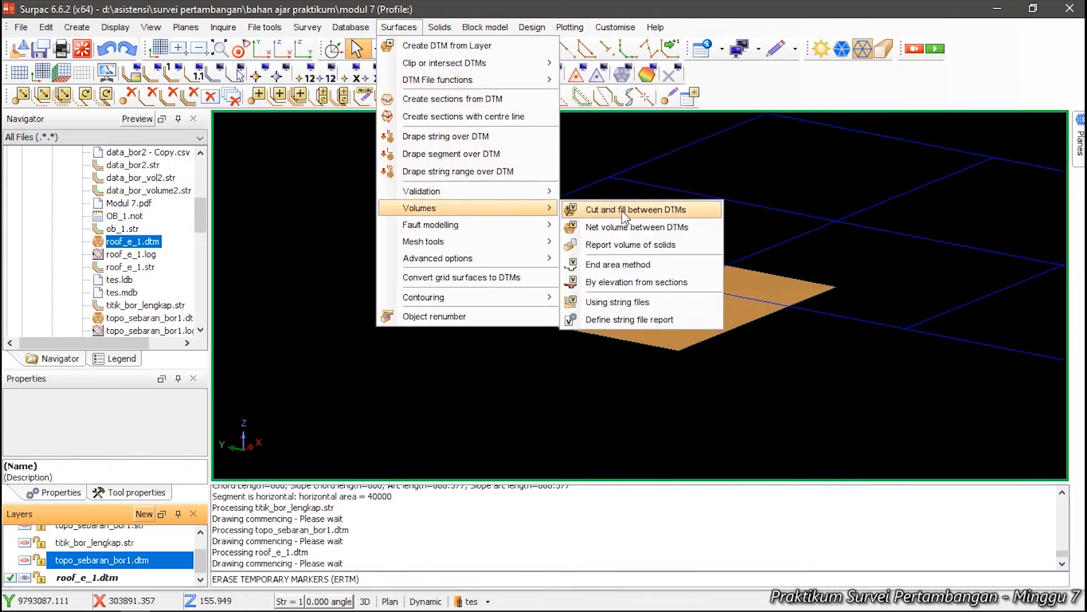
pyautogui.click(628, 218)
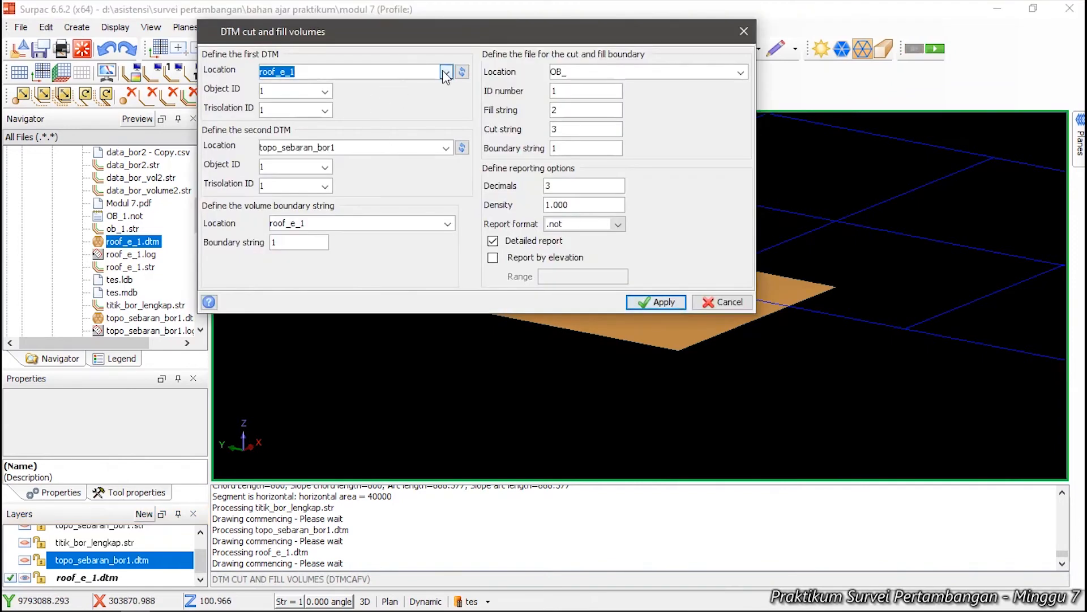
pyautogui.click(423, 74)
pyautogui.click(419, 146)
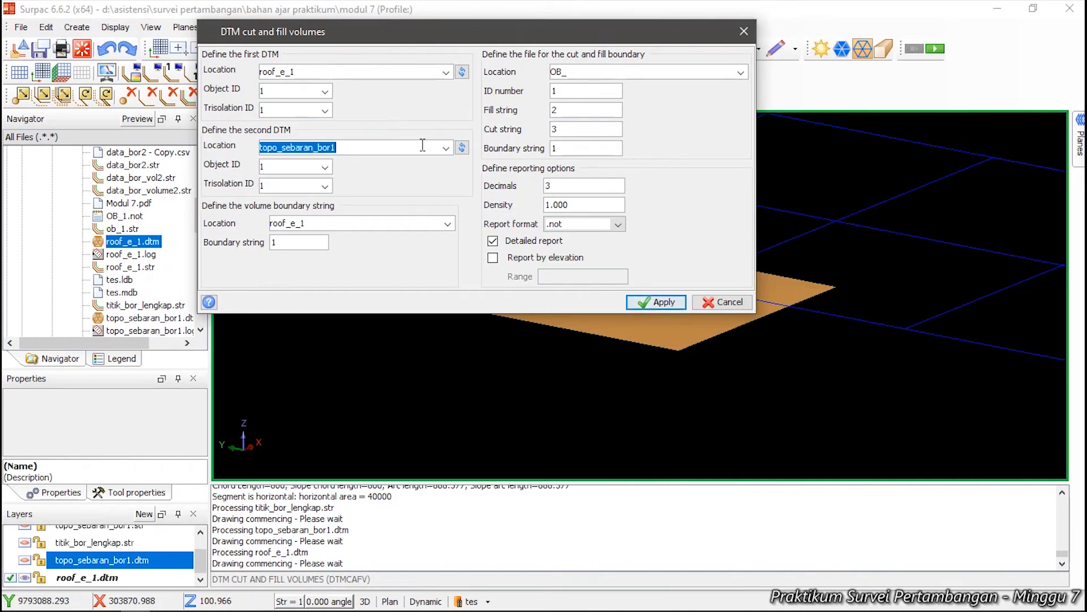
pyautogui.click(462, 147)
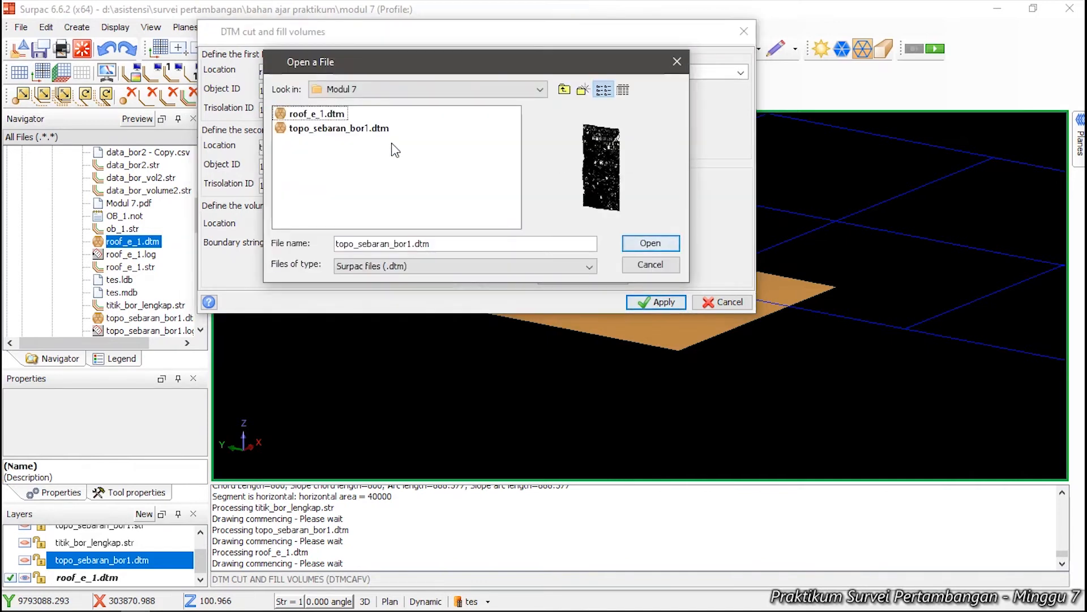
pyautogui.click(336, 130)
pyautogui.click(650, 245)
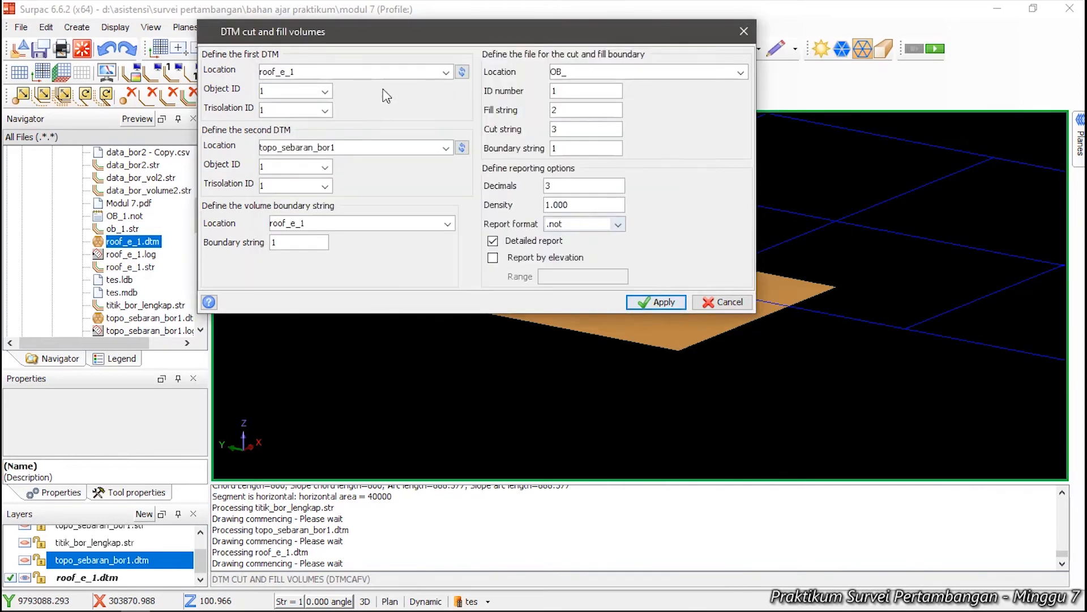
# Set roof_e_1.dtm as the first DTM and roof_e_1.str, string 1, as the volume boundary.
pyautogui.click(444, 70)
pyautogui.click(327, 115)
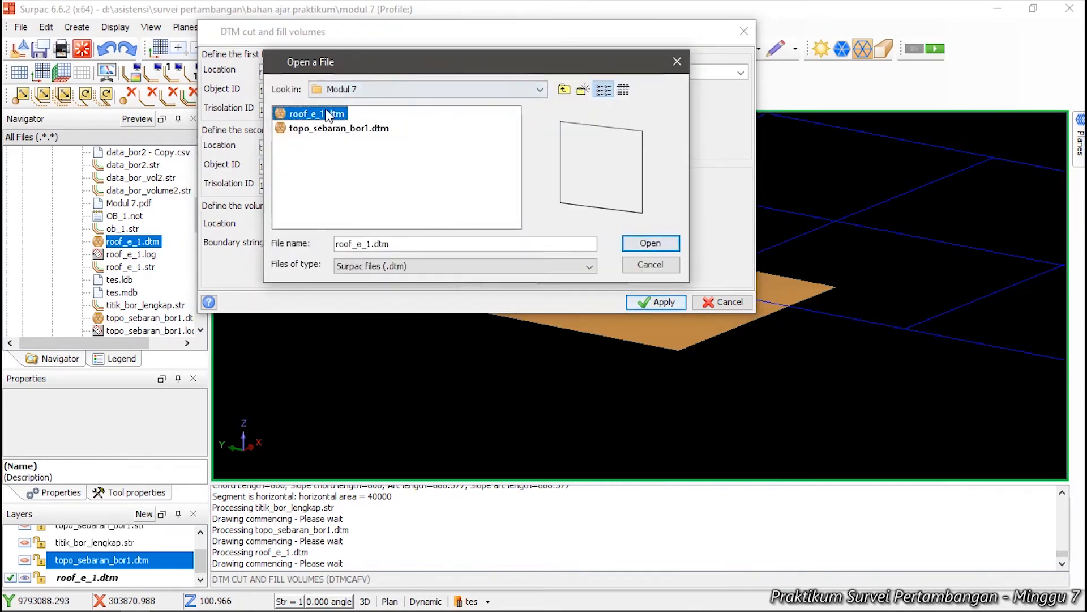
pyautogui.click(651, 243)
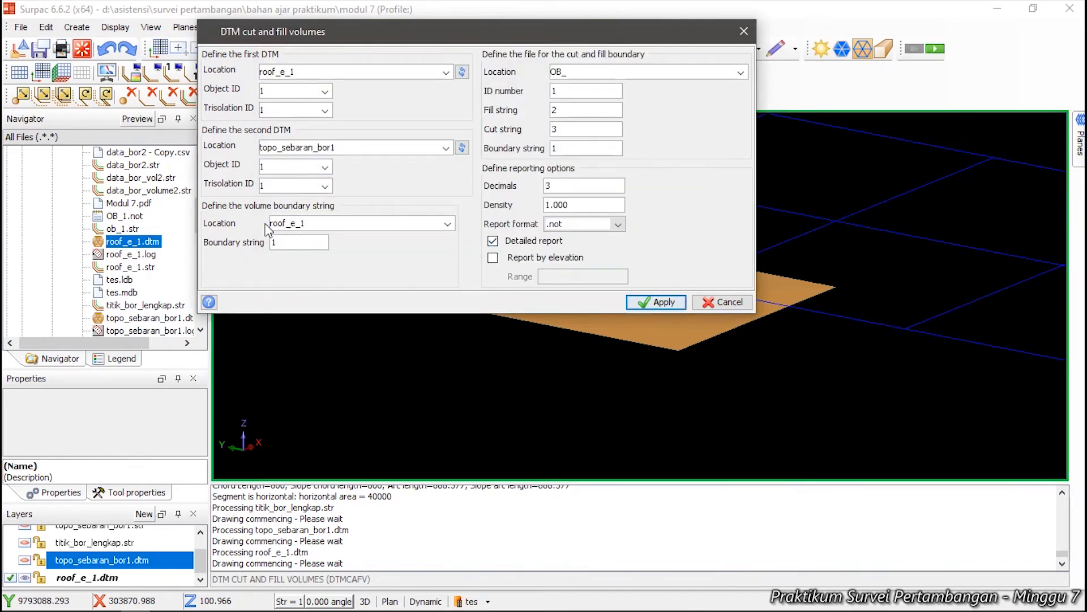
pyautogui.click(449, 225)
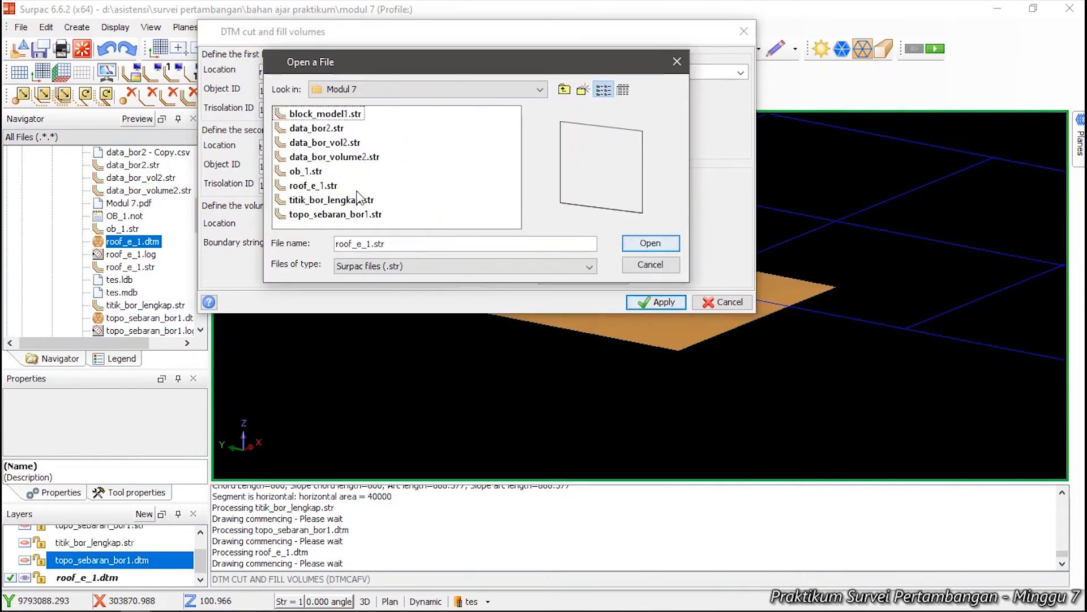
pyautogui.click(650, 243)
pyautogui.doubleClick(318, 243)
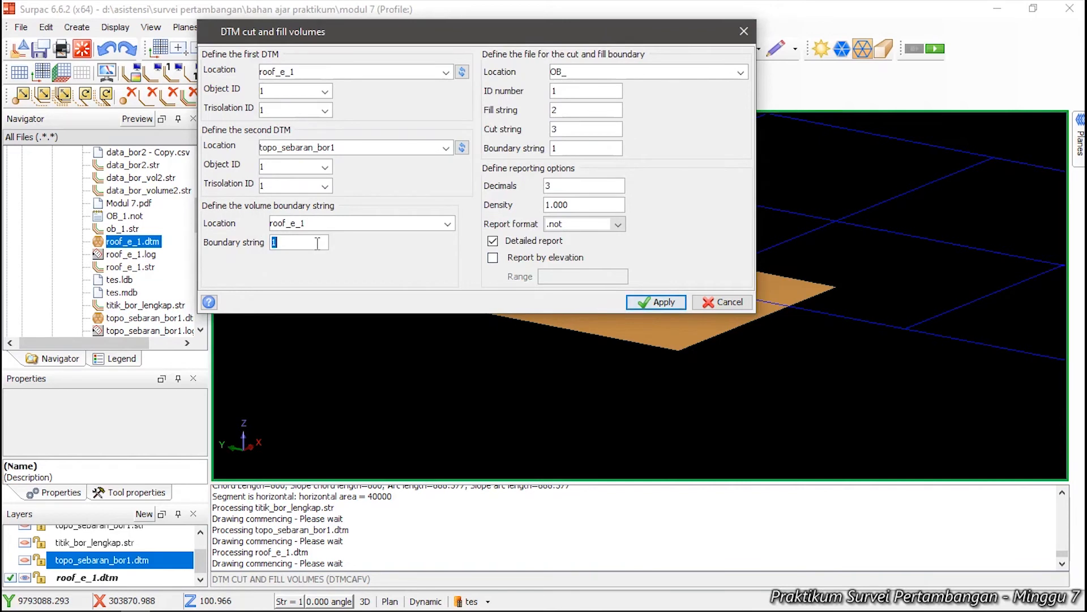
# Run the cut and fill calculation with output location OB_, ID number 1, and a .not report, overwriting OB_1.str.
pyautogui.click(621, 71)
pyautogui.click(624, 71)
pyautogui.click(645, 300)
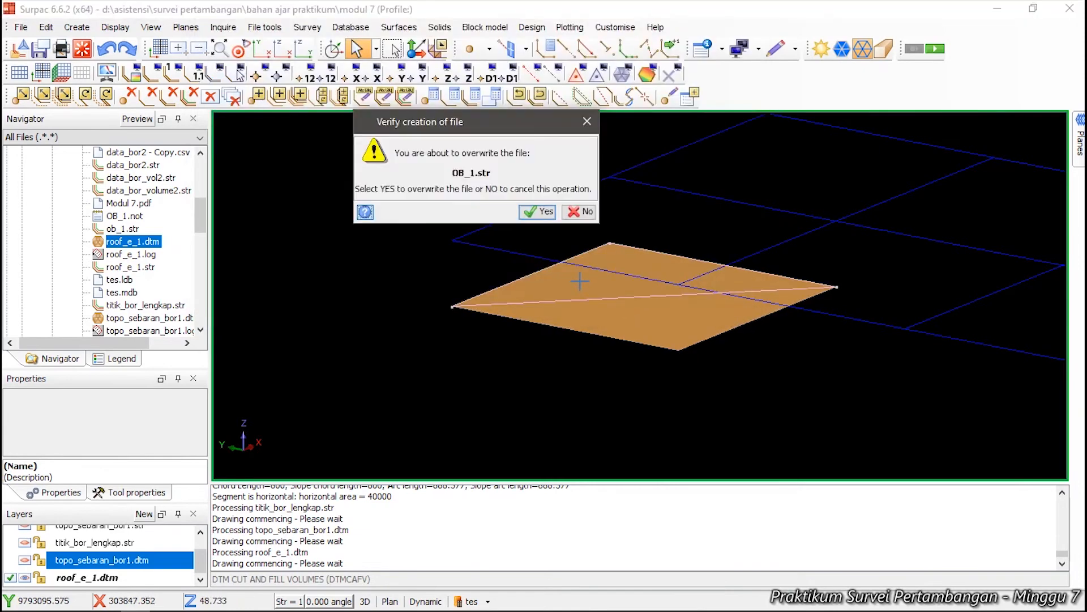
pyautogui.click(536, 211)
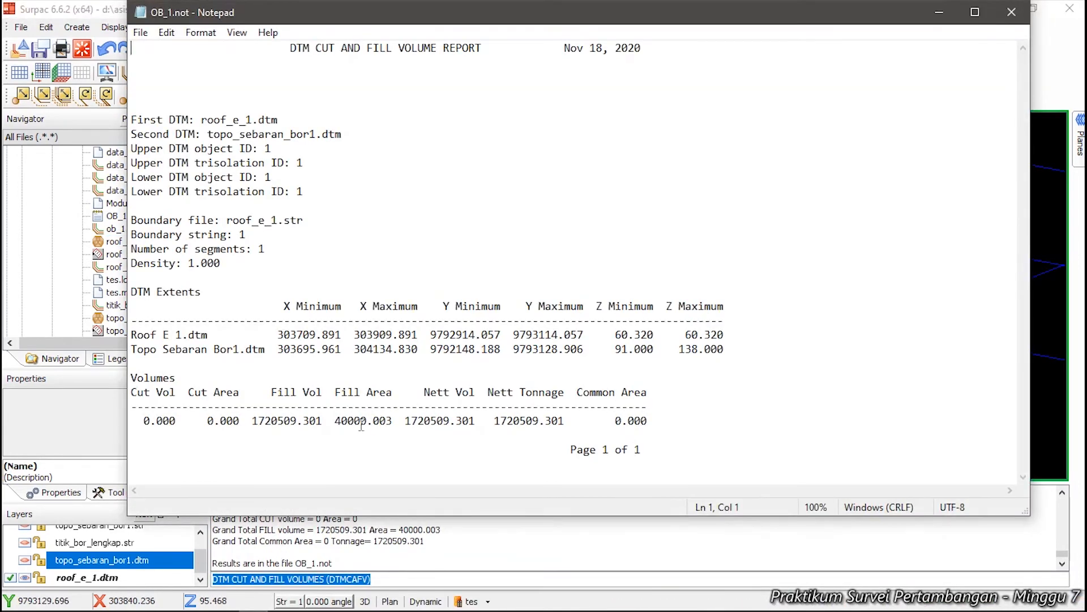
# Copy the Fill Vol value from the OB_1.not report and minimize the report.
pyautogui.moveTo(253, 420); pyautogui.dragTo(322, 420)
pyautogui.hotkey('ctrl', 'c')
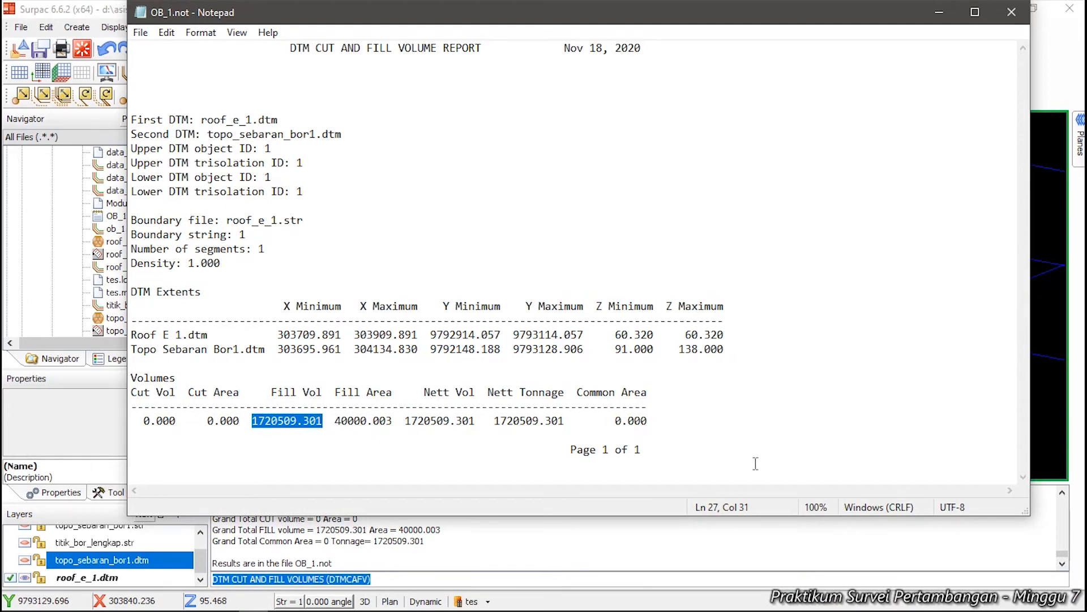
pyautogui.click(931, 15)
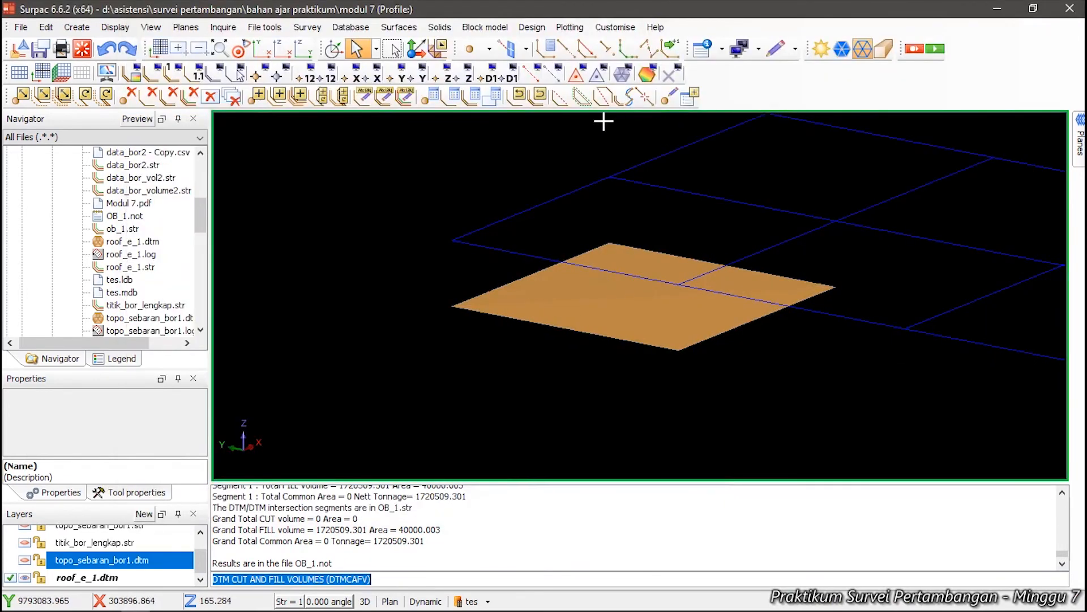
# Return to plan view and show the titik_bor_lengkap.str drillhole layer over the roof surface.
pyautogui.click(262, 49)
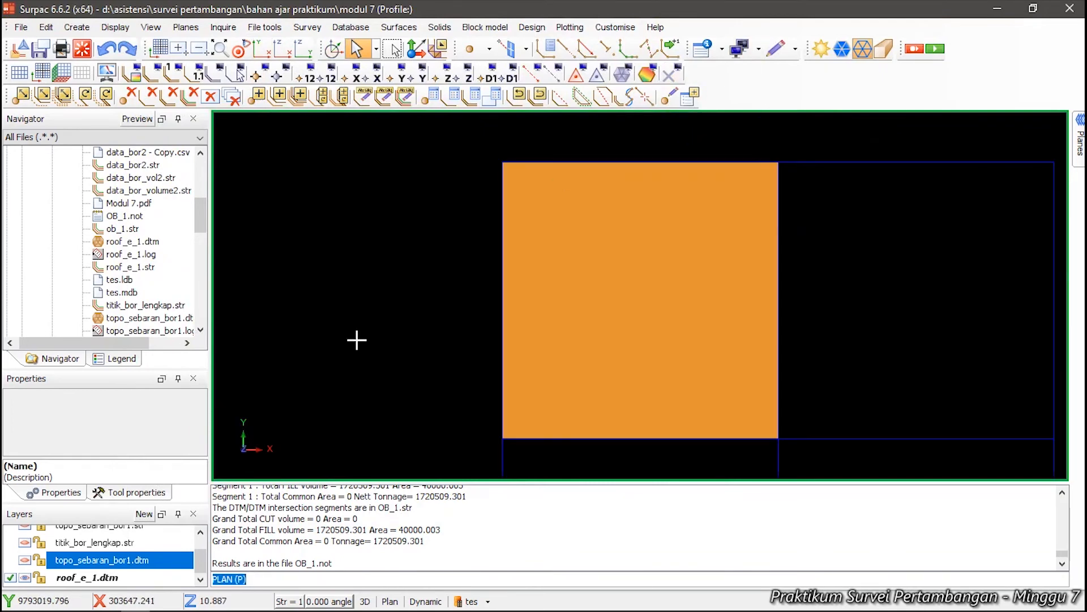
pyautogui.click(24, 560)
pyautogui.click(24, 559)
pyautogui.click(25, 542)
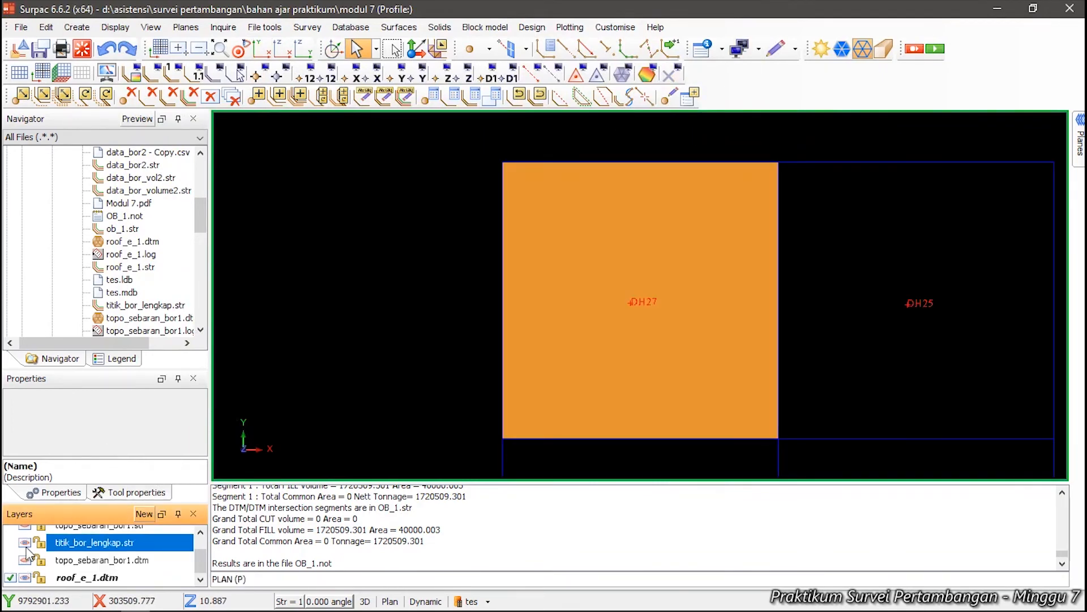
# Try to edit point DH27 with Point Edit while roof_e_1.dtm is the working layer.
pyautogui.click(777, 54)
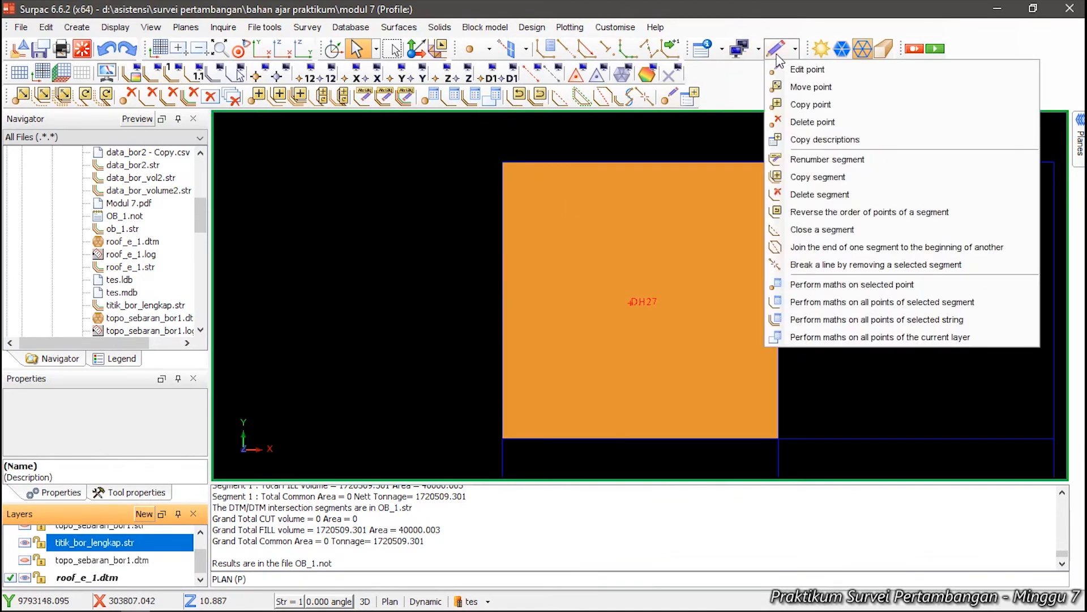
pyautogui.click(793, 69)
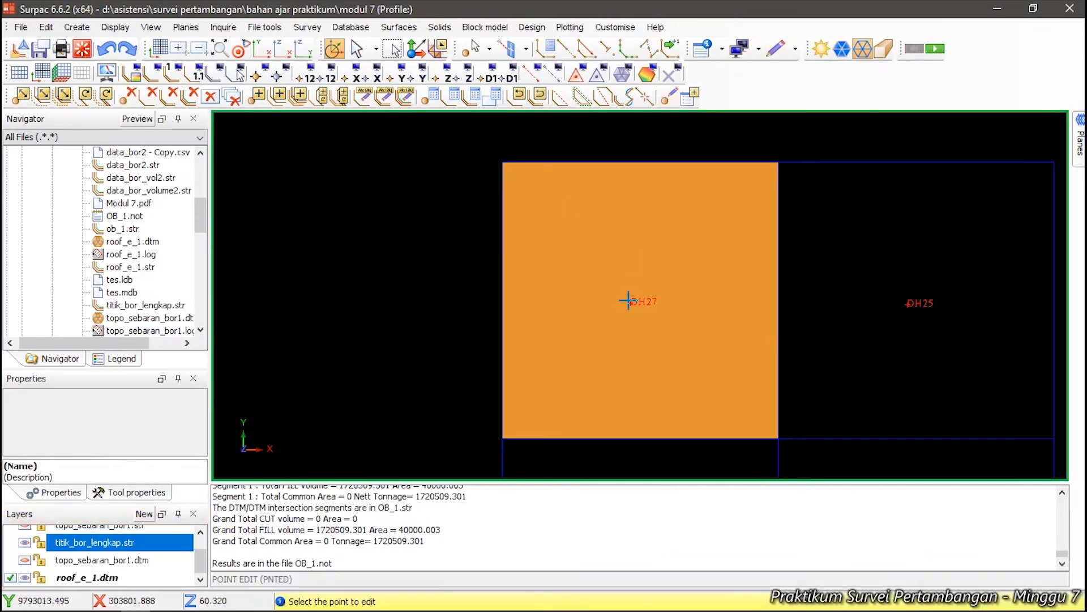
pyautogui.click(629, 301)
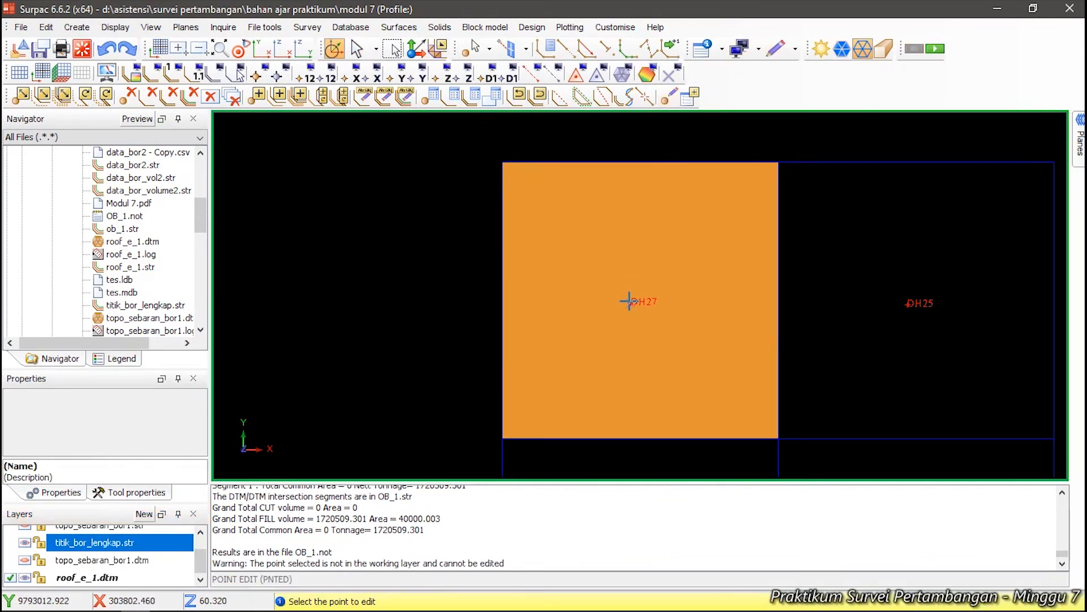
# Make titik_bor_lengkap.str the working layer and hide roof_e_1.dtm so that drillhole point DH27 can be picked.
pyautogui.click(115, 559)
pyautogui.click(115, 543)
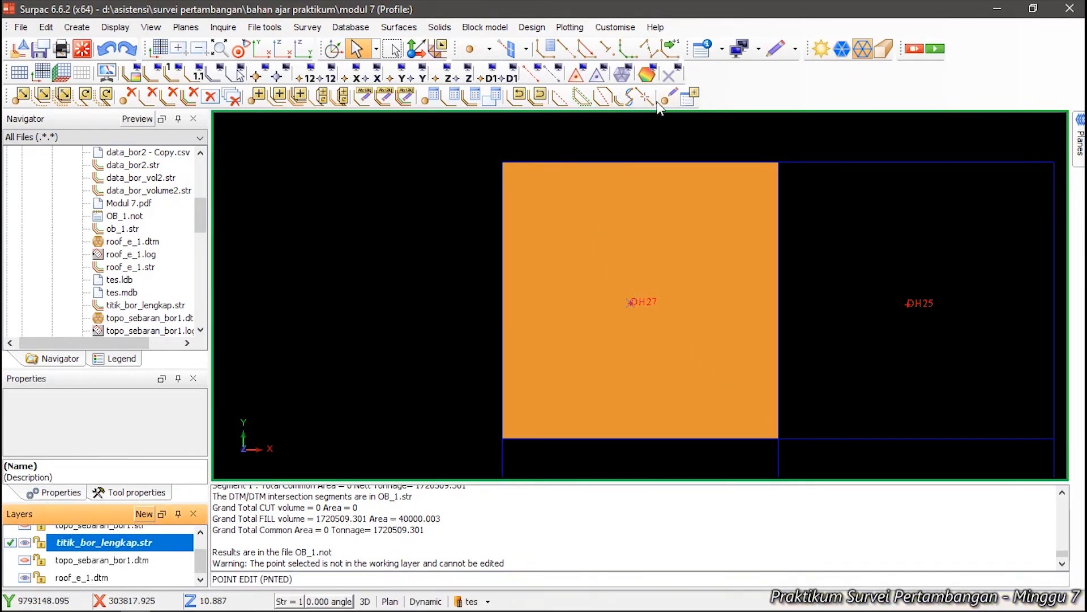
pyautogui.click(630, 301)
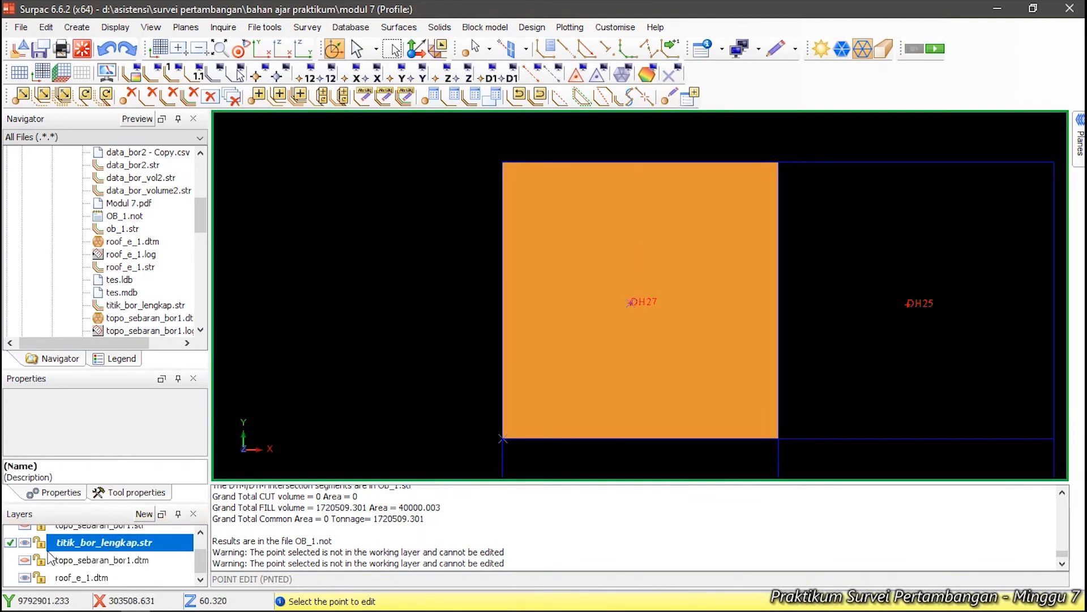
pyautogui.click(24, 577)
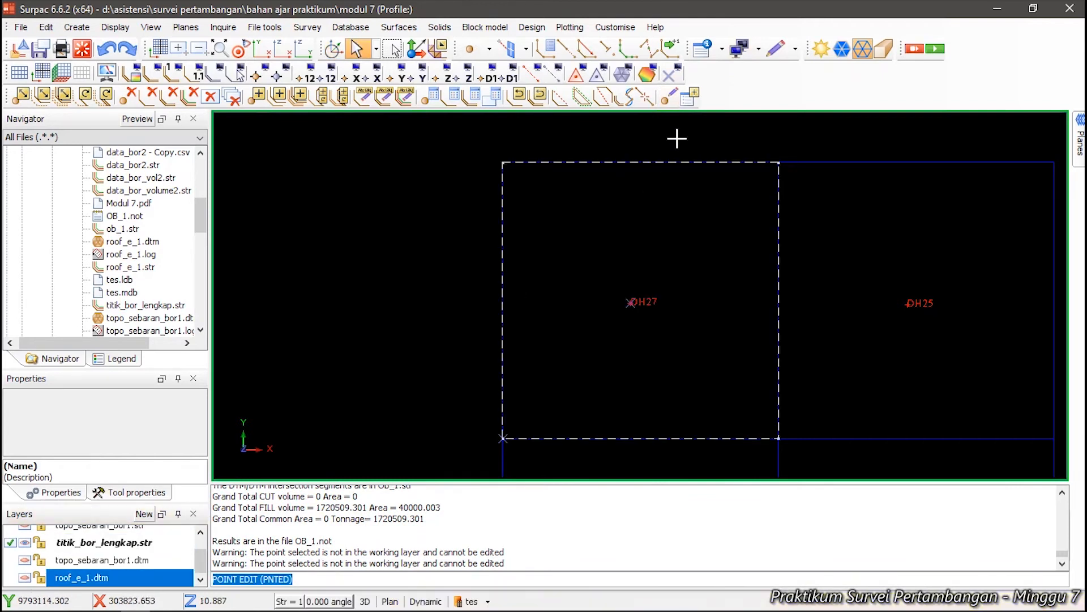
# Replace description D6 of drillhole point DH27 with the copied Fill Vol value and finish point editing.
pyautogui.click(629, 302)
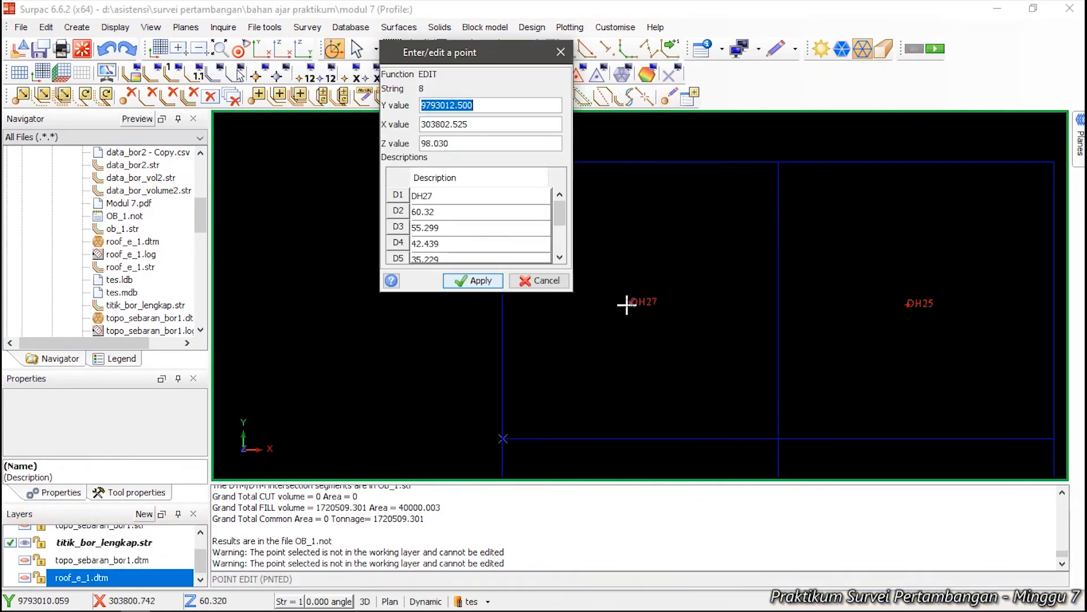
pyautogui.moveTo(558, 213); pyautogui.dragTo(559, 226)
pyautogui.click(493, 242)
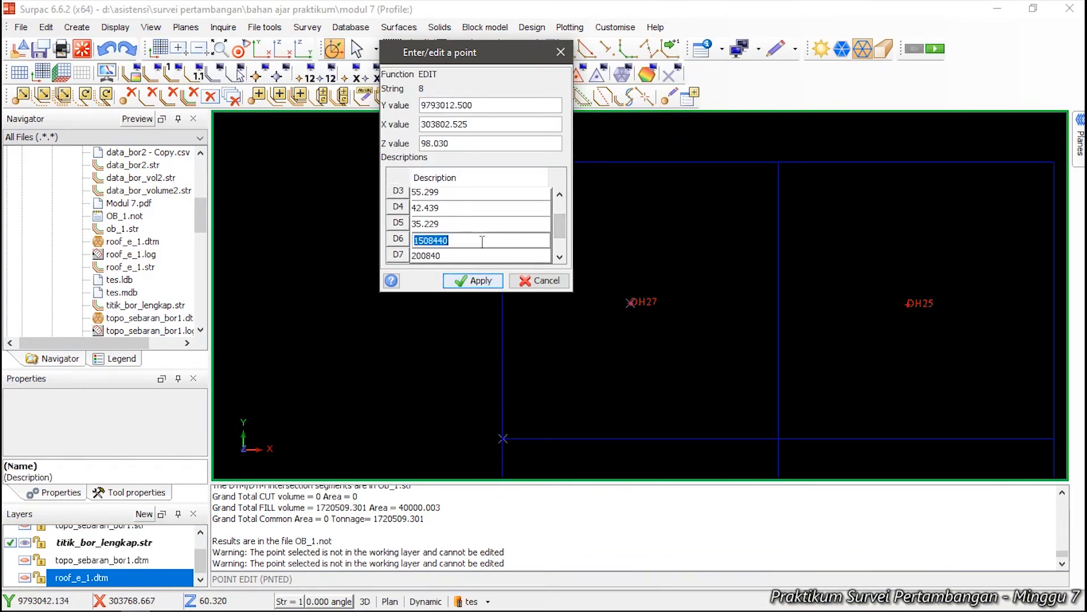
pyautogui.hotkey('ctrl', 'v')
pyautogui.click(479, 280)
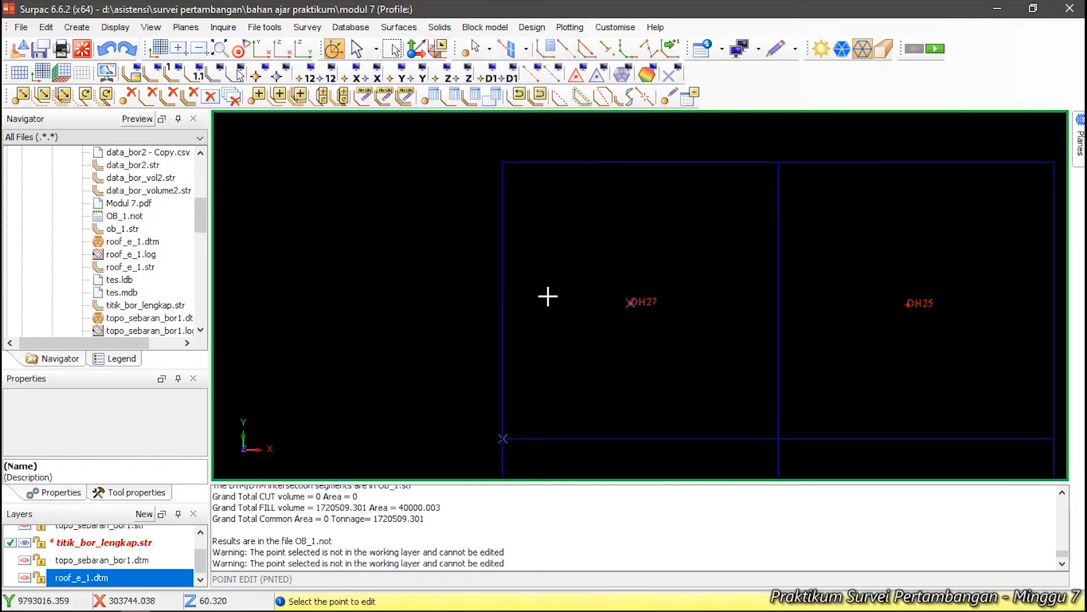
pyautogui.press('Escape')
# Erase the temporary markers at DH27 and its block corner in the drillhole grid.
pyautogui.scroll(-2, 651, 311)
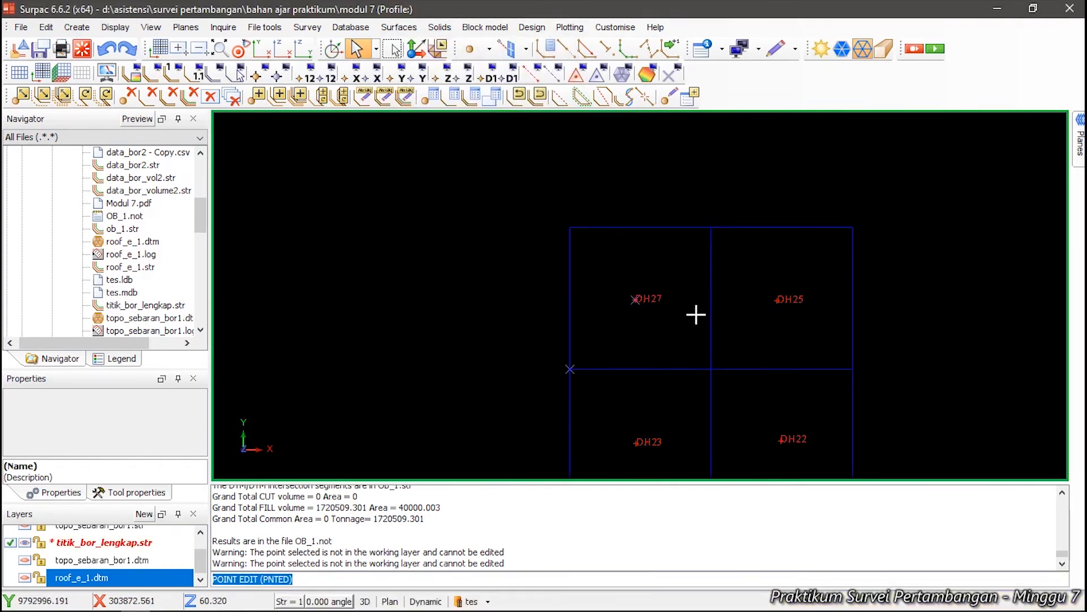
pyautogui.scroll(-2, 771, 353)
pyautogui.moveTo(770, 353); pyautogui.dragTo(773, 263, button='middle')
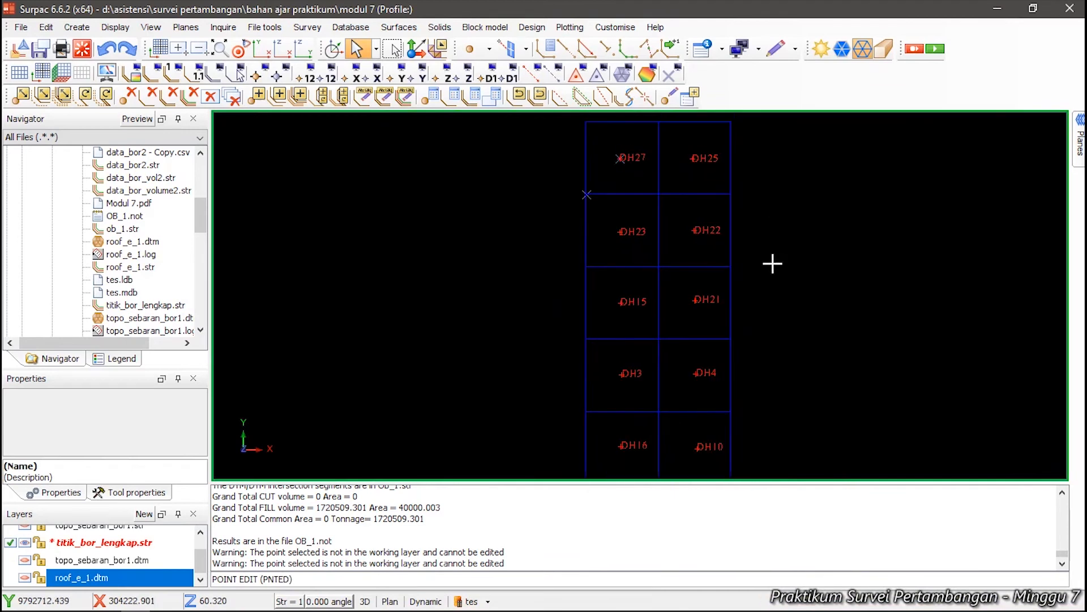
pyautogui.moveTo(694, 401); pyautogui.dragTo(626, 396, button='middle')
pyautogui.moveTo(626, 323); pyautogui.dragTo(615, 393, button='middle')
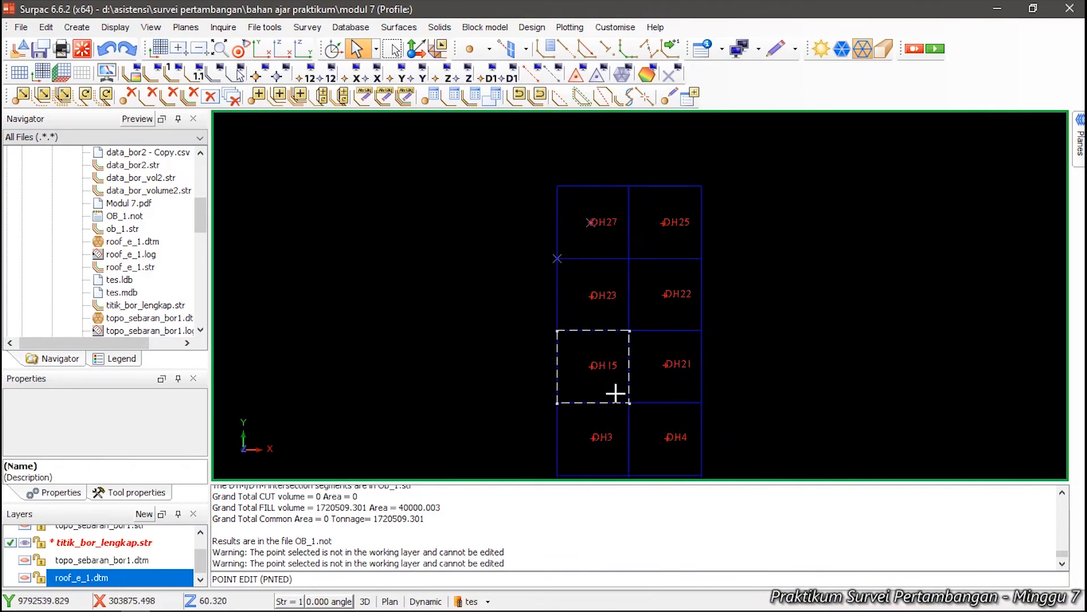
pyautogui.moveTo(683, 335); pyautogui.dragTo(682, 233, button='middle')
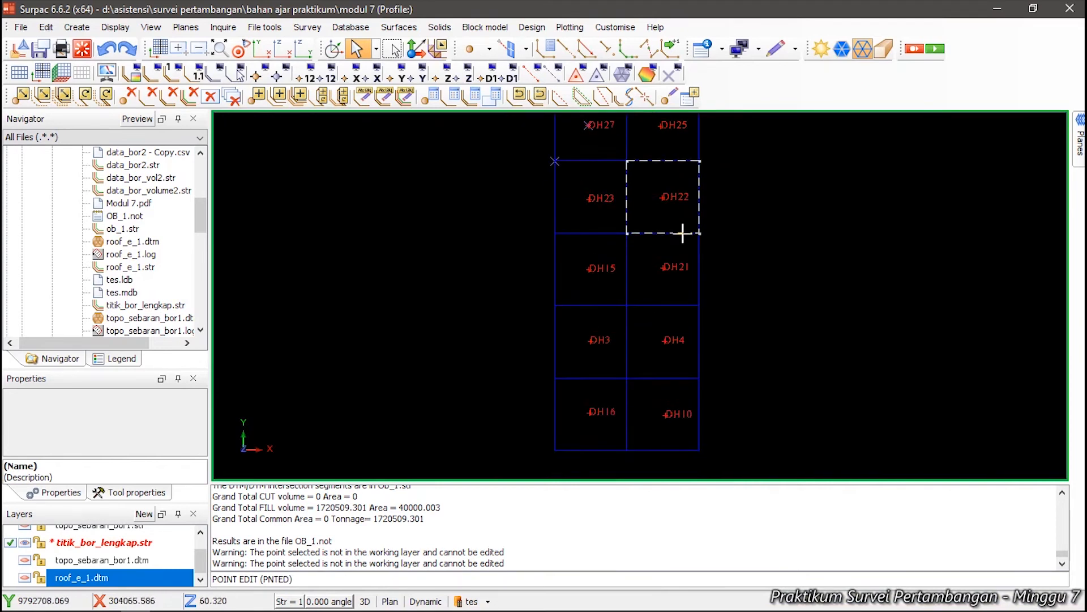
pyautogui.moveTo(648, 175); pyautogui.dragTo(645, 263, button='middle')
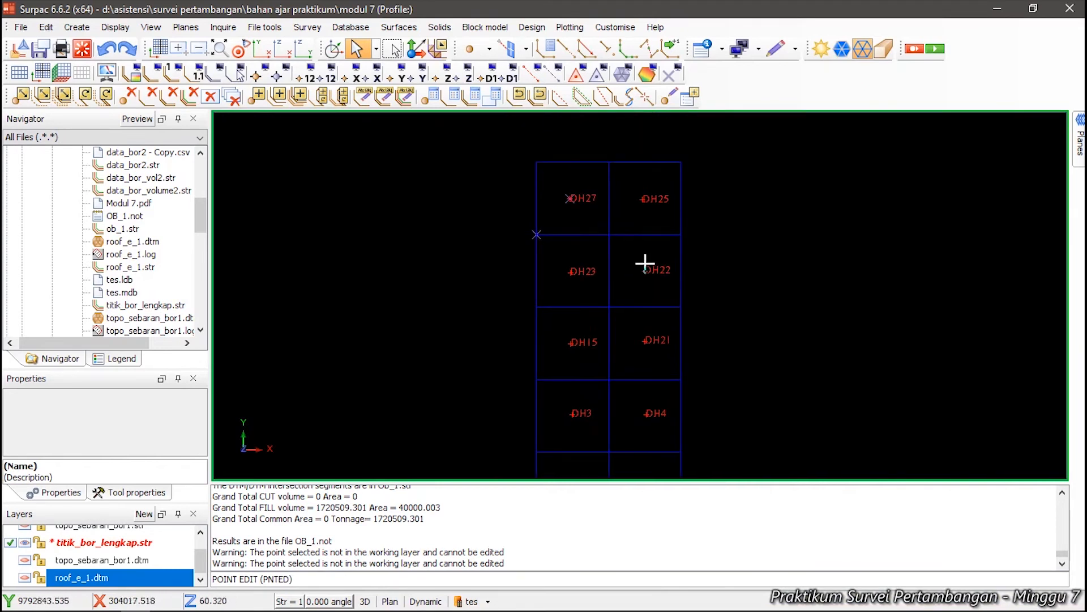
pyautogui.moveTo(637, 359); pyautogui.dragTo(630, 338, button='middle')
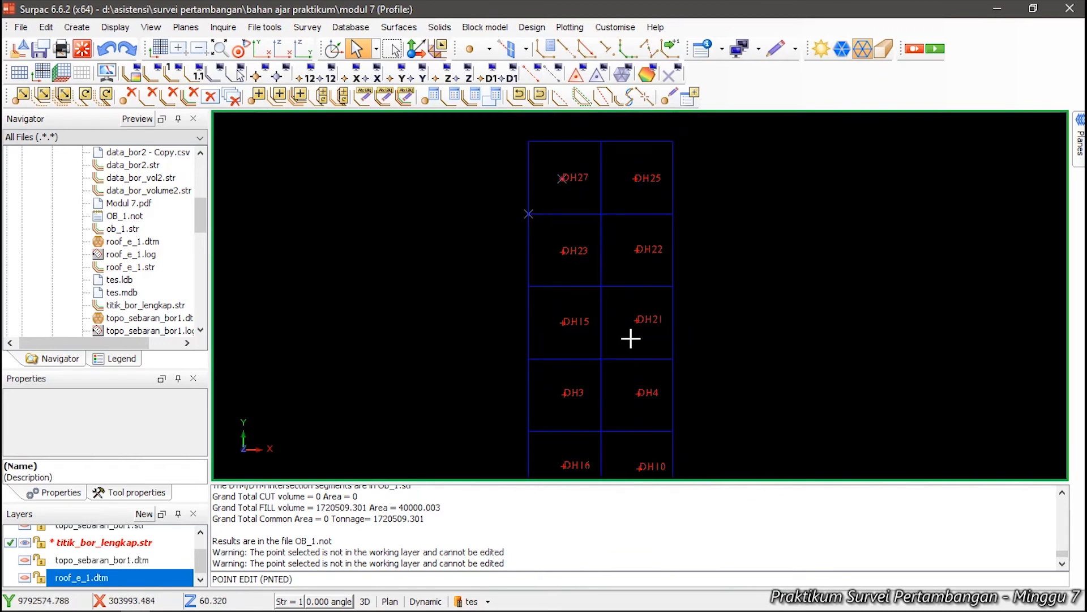
pyautogui.click(669, 75)
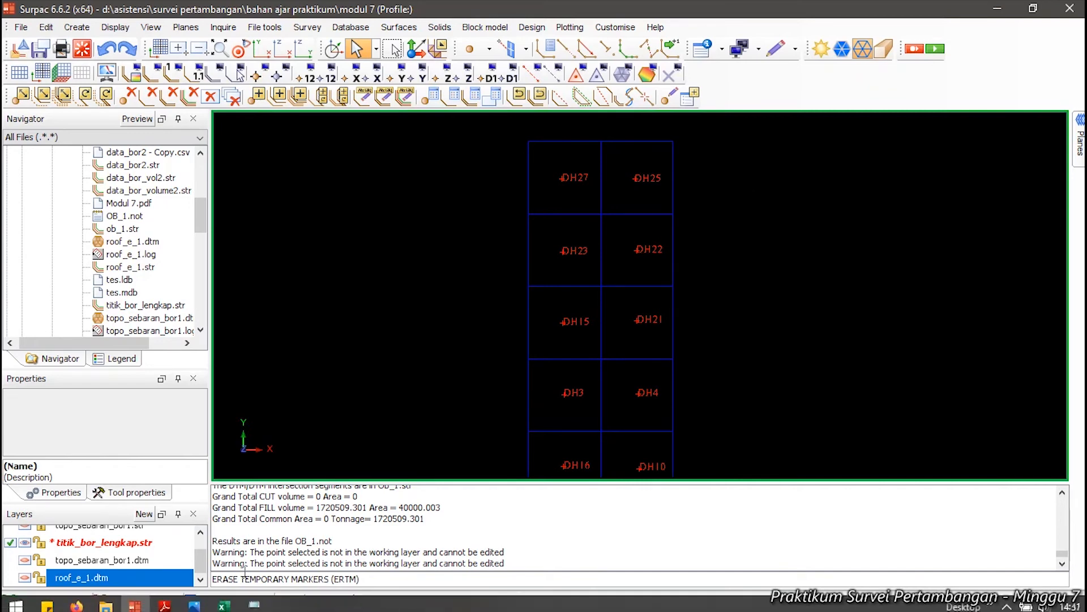
# Review the drillhole label layout in Capture.JPG in Photos, and return to the drillhole block grid in Surpac.
pyautogui.click(199, 604)
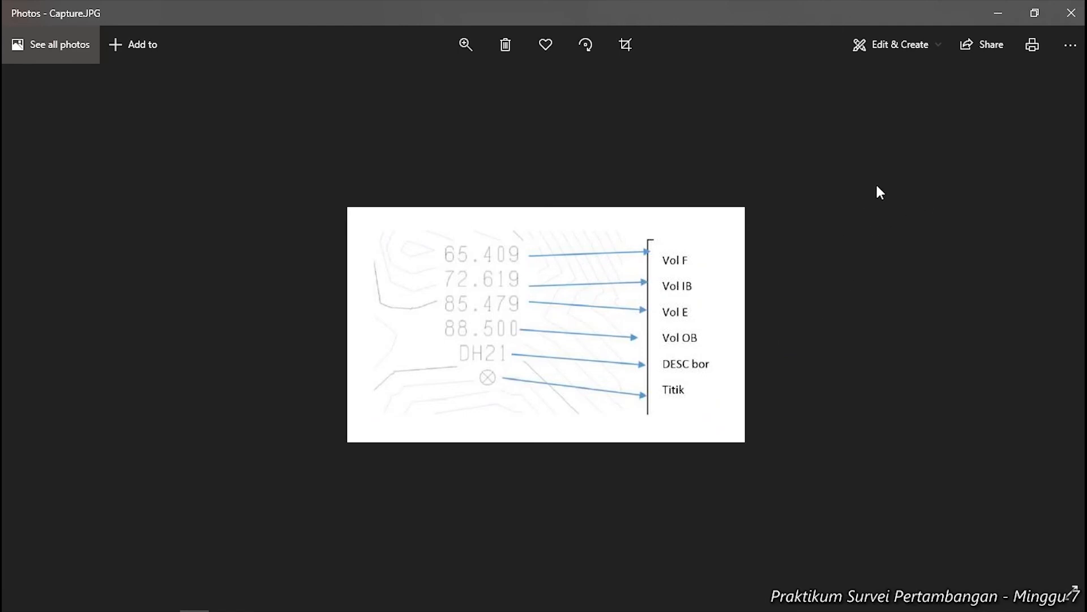
pyautogui.click(996, 13)
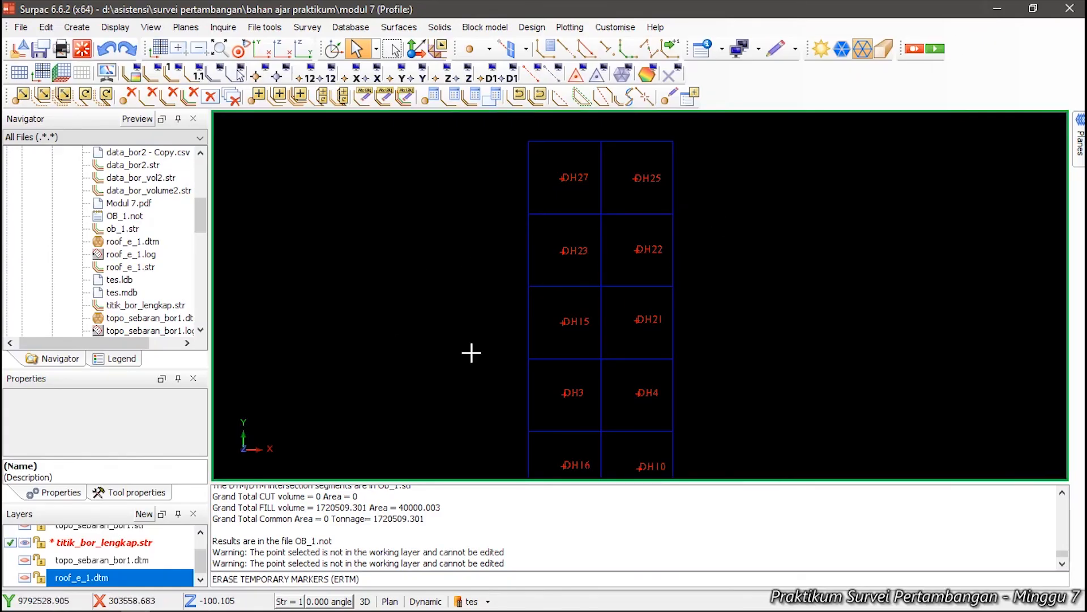
pyautogui.click(526, 165)
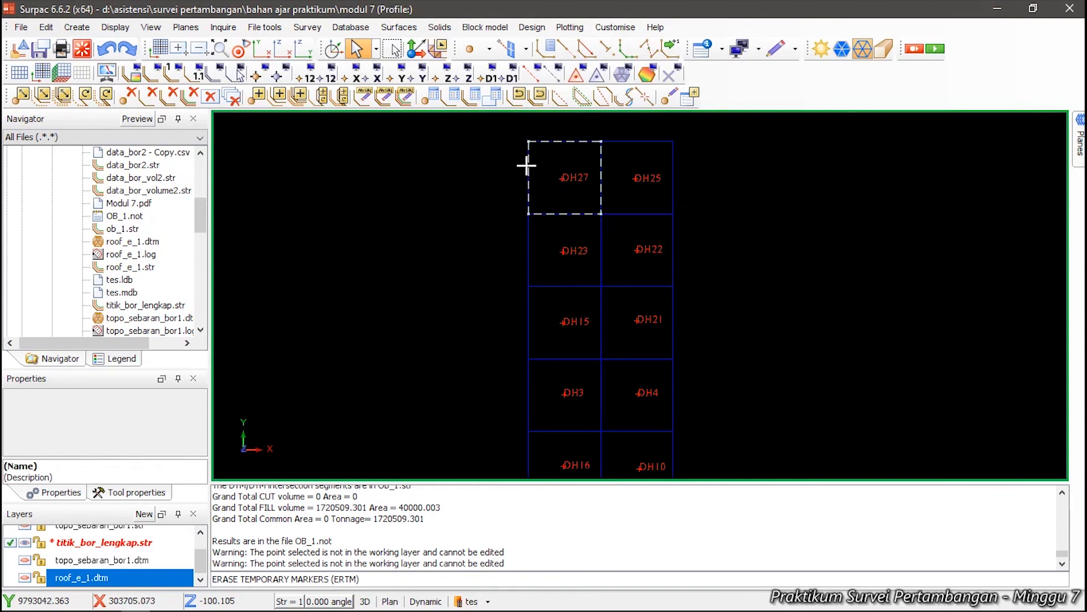
pyautogui.moveTo(639, 253); pyautogui.dragTo(631, 220, button='middle')
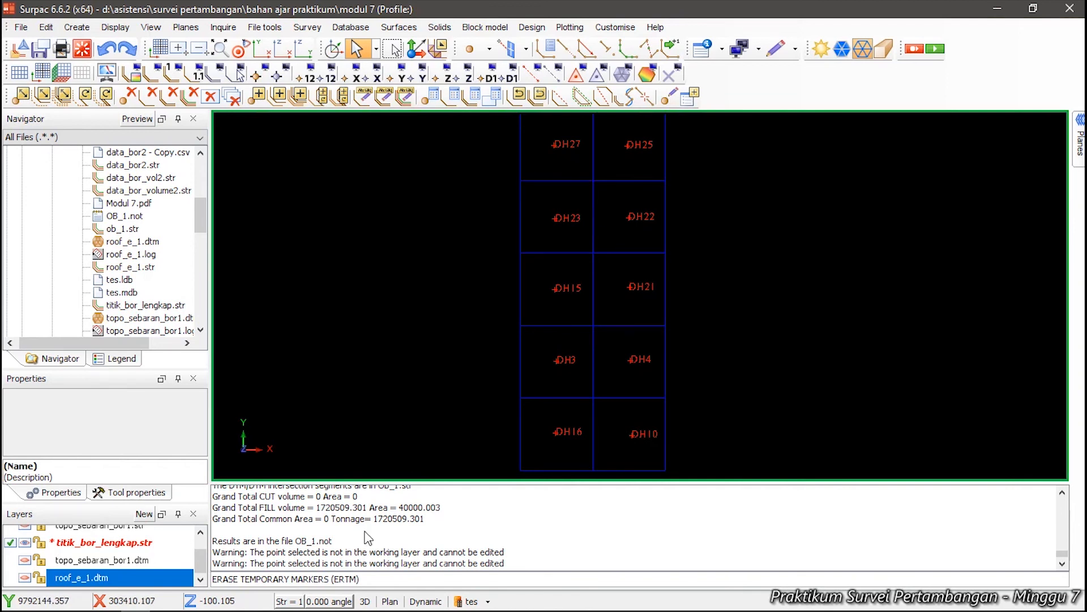
# Switch to Modul 7.pdf in Adobe Reader to read questions 5 and 6 about descriptions D6 to D9.
pyautogui.click(165, 600)
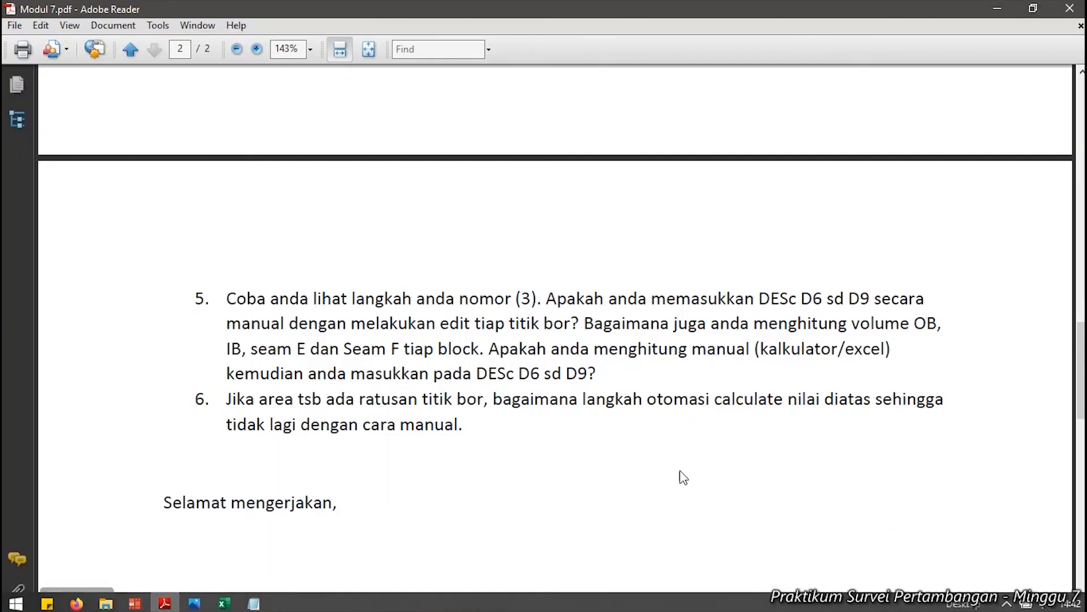